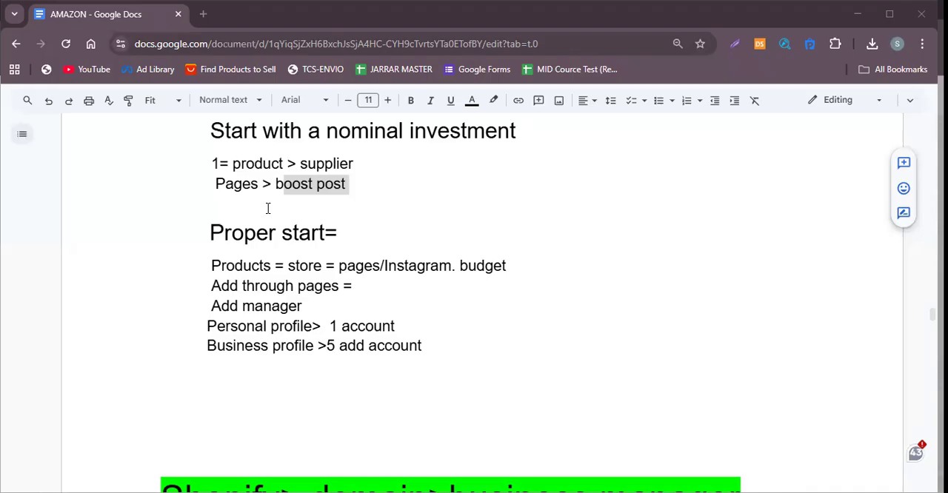
Highlight "budget" in the Proper start notes, then switch to Facebook and look over the Likenbuy.pk Page's header and links.
drag(457, 266, 511, 270)
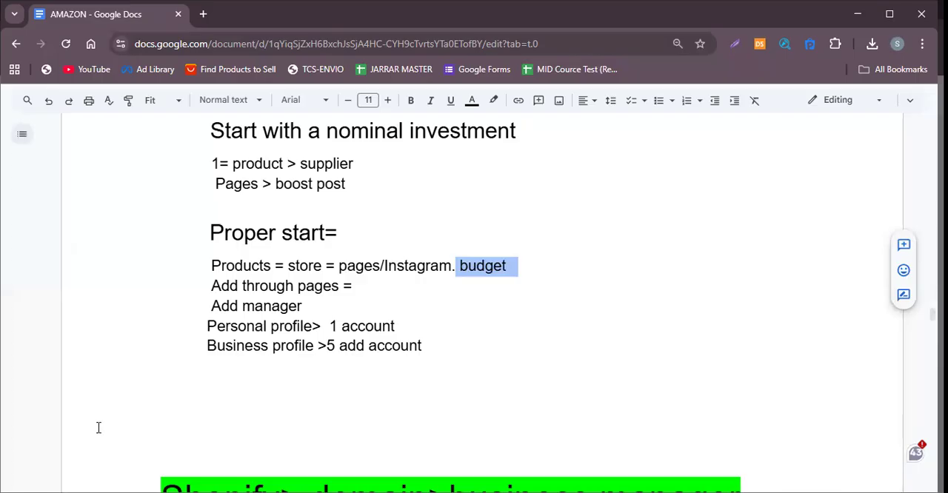
key(alt+Tab)
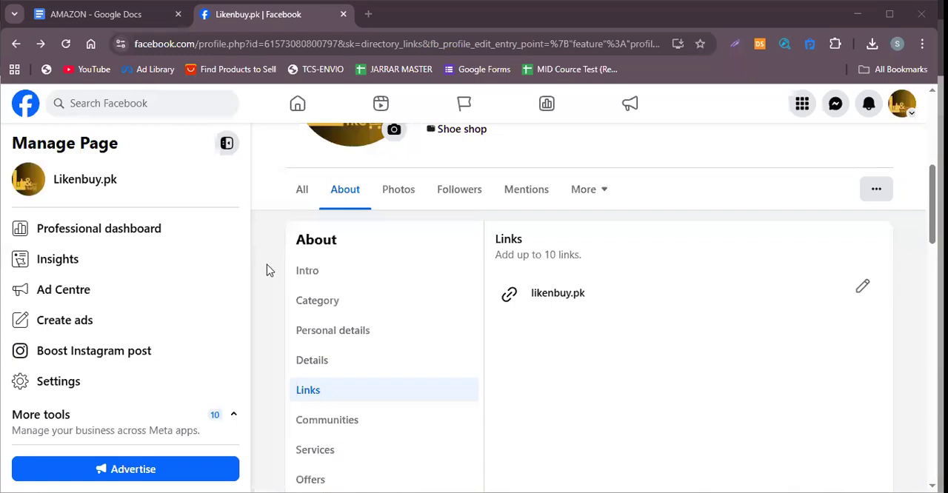
scroll(735, 288, up, 4)
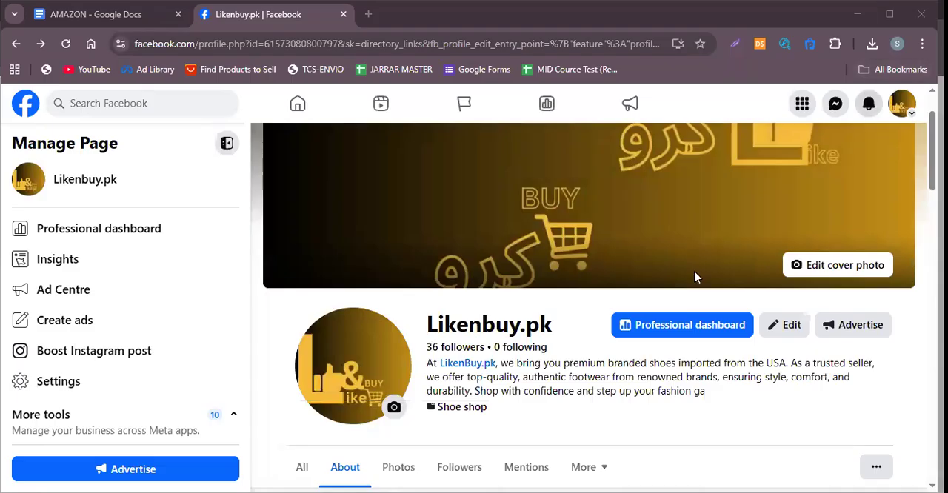
scroll(781, 222, down, 3)
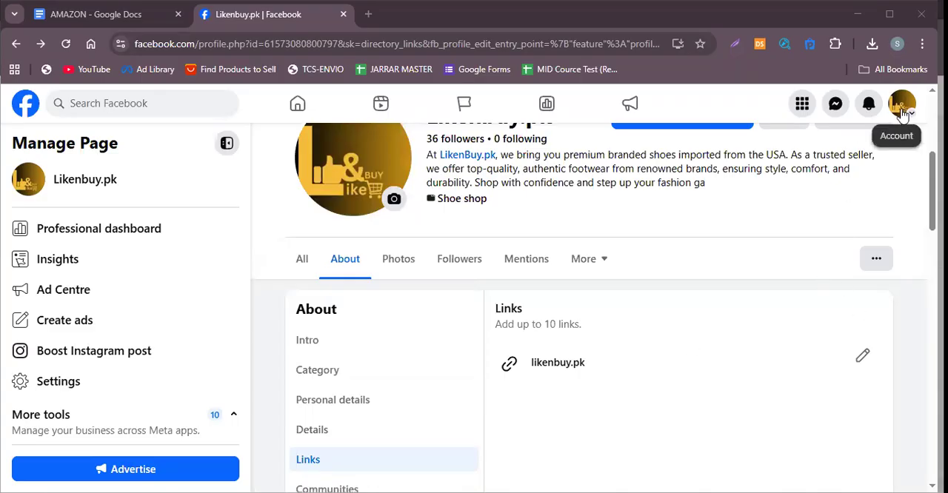
scroll(559, 305, up, 1)
scroll(560, 305, up, 3)
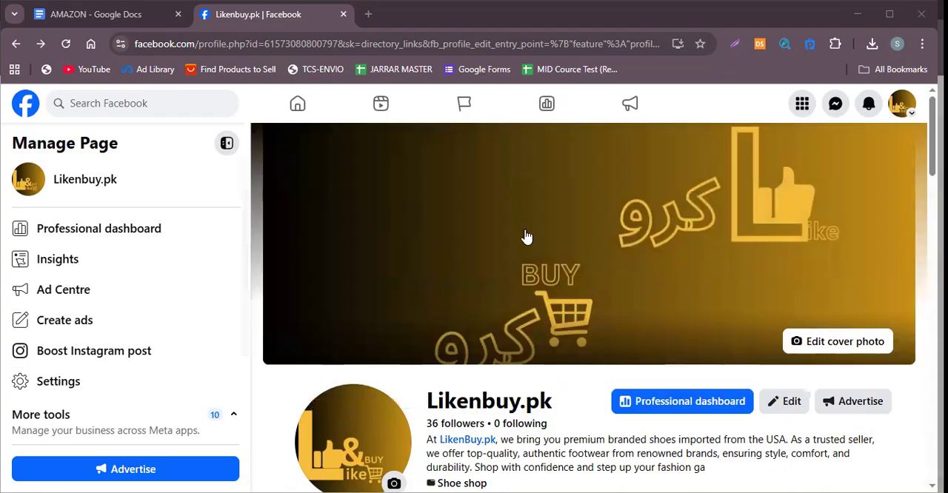
scroll(527, 237, down, 5)
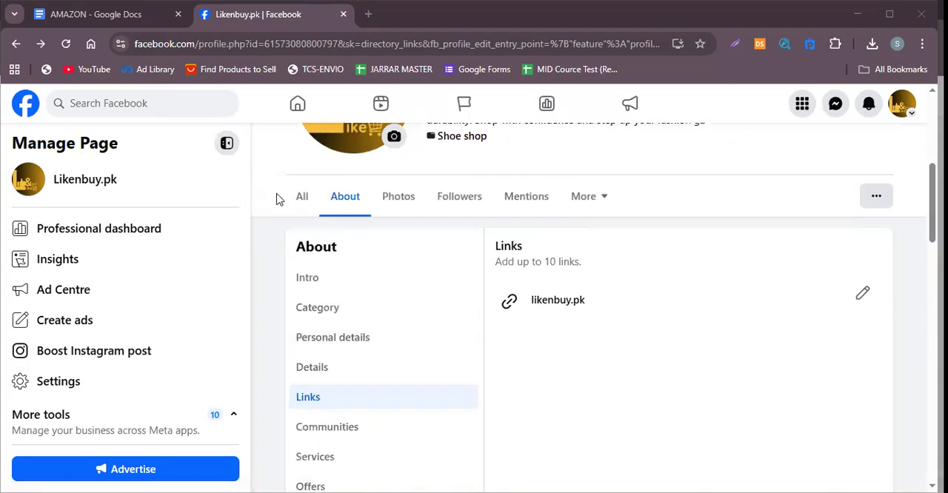
Show all of the Likenbuy.pk Page's content and examine its details, photos and Page management tools.
click(314, 206)
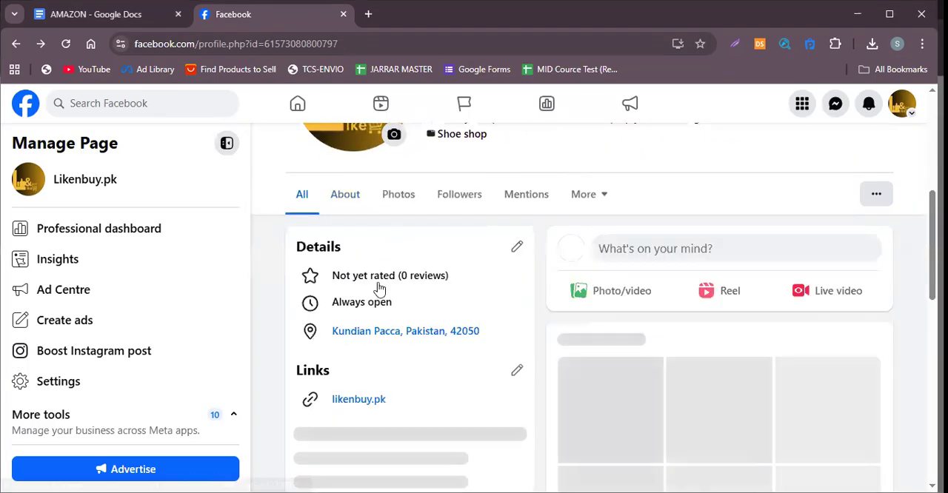
scroll(495, 385, down, 1)
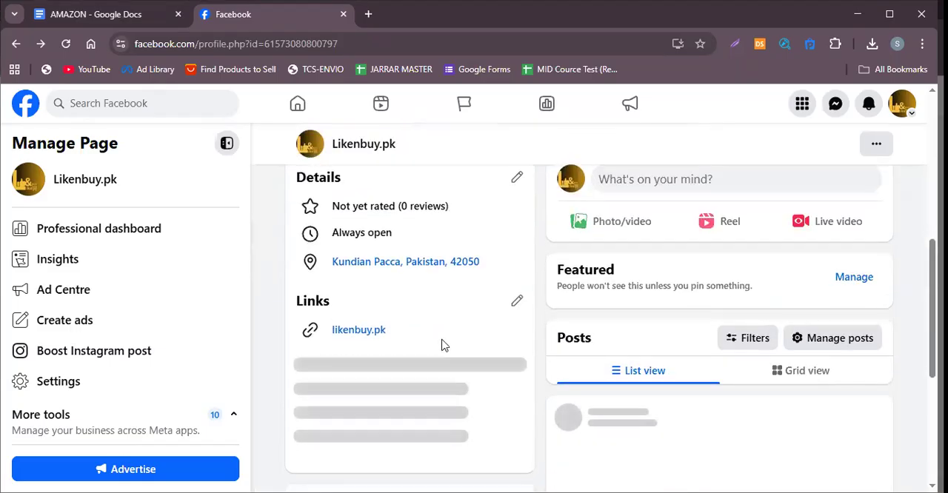
scroll(440, 345, up, 2)
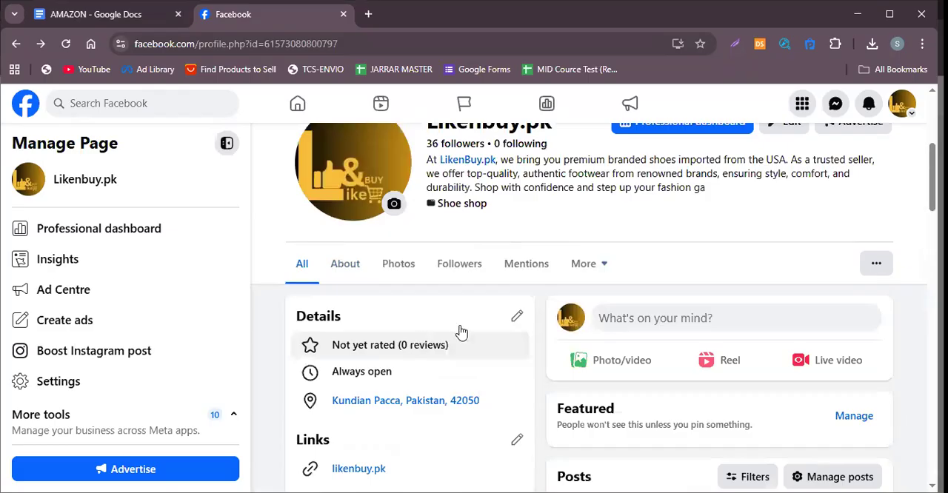
scroll(461, 334, down, 5)
scroll(469, 333, down, 2)
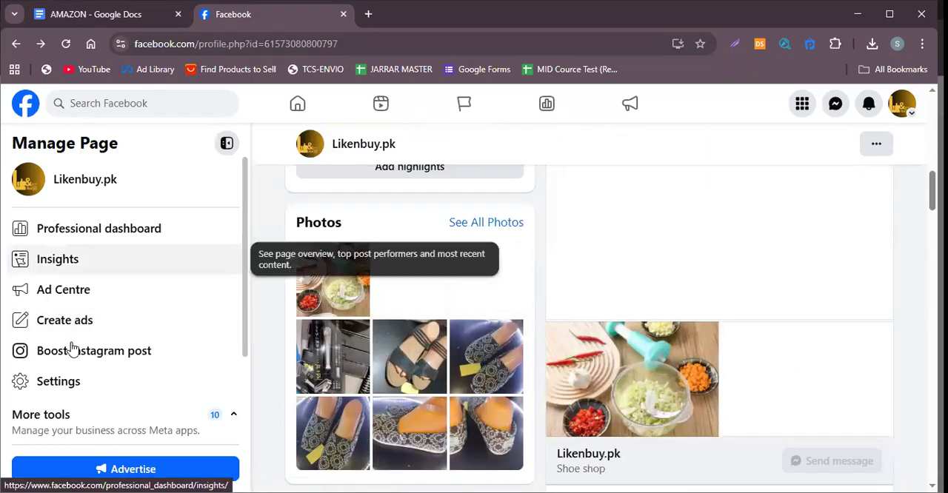
scroll(74, 346, down, 3)
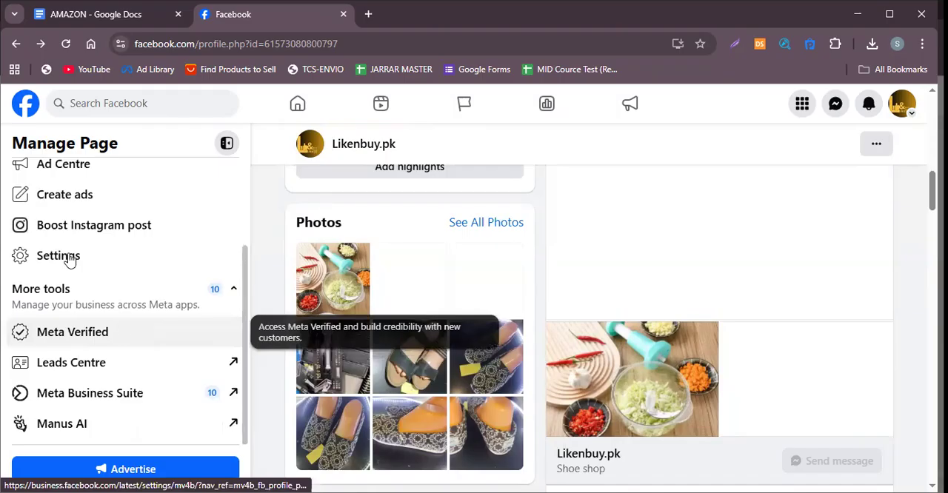
scroll(79, 266, up, 2)
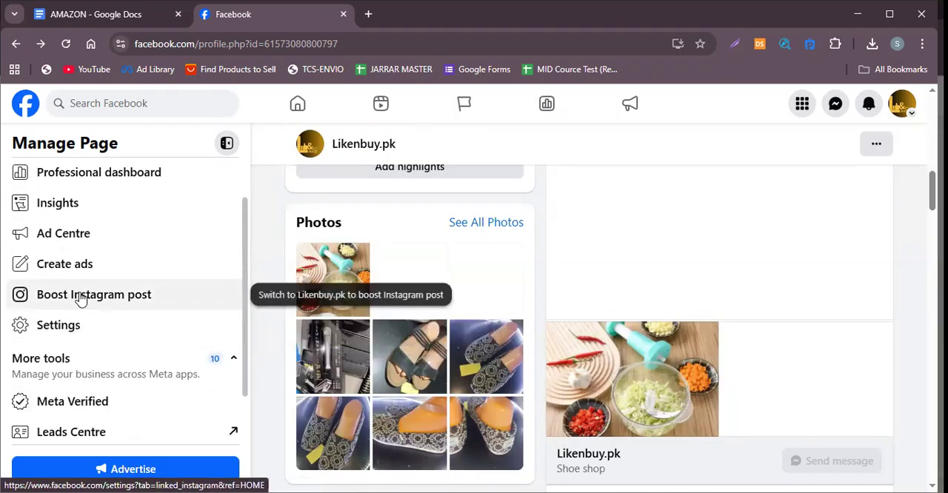
Try to connect an Instagram account to the Likenbuy.pk Page with Inbox access to Instagram messages allowed, and close the setup.
click(80, 295)
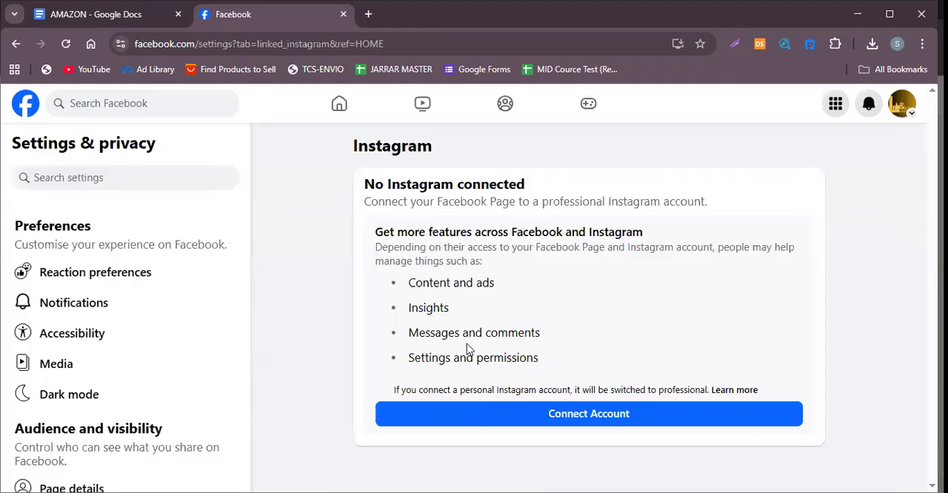
click(436, 413)
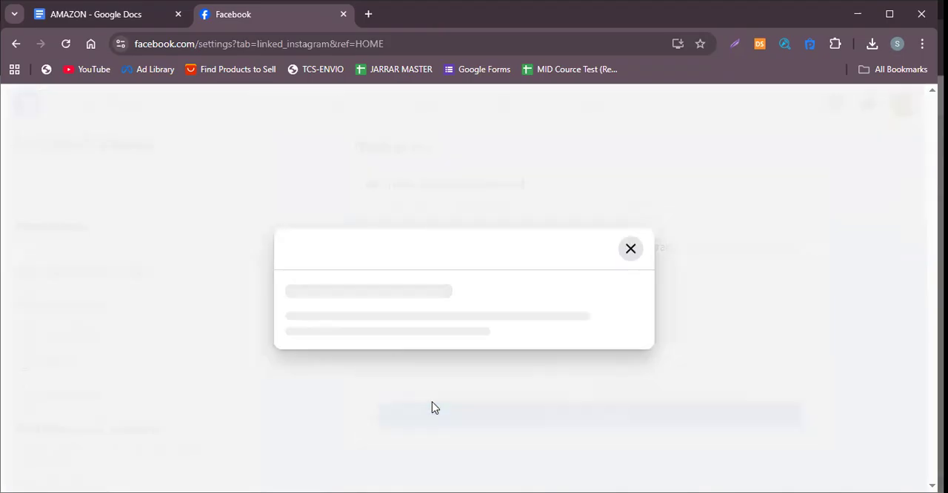
scroll(461, 264, down, 2)
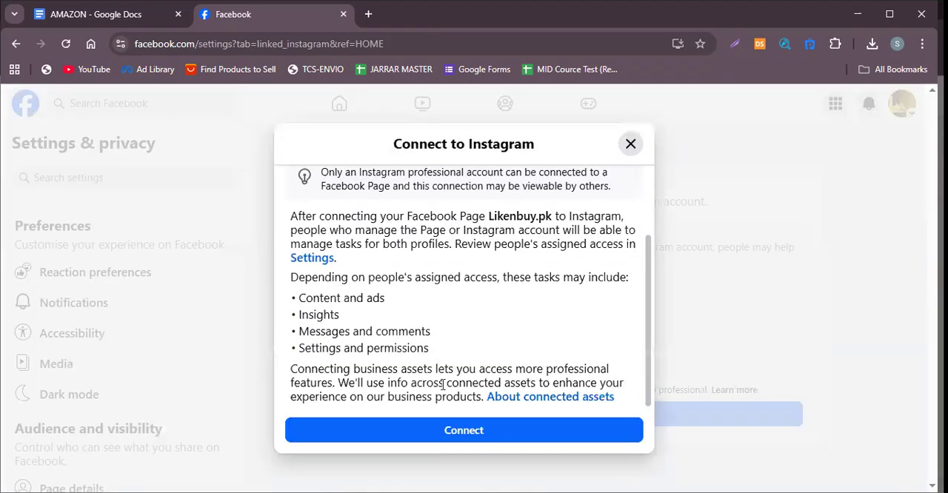
scroll(464, 348, up, 3)
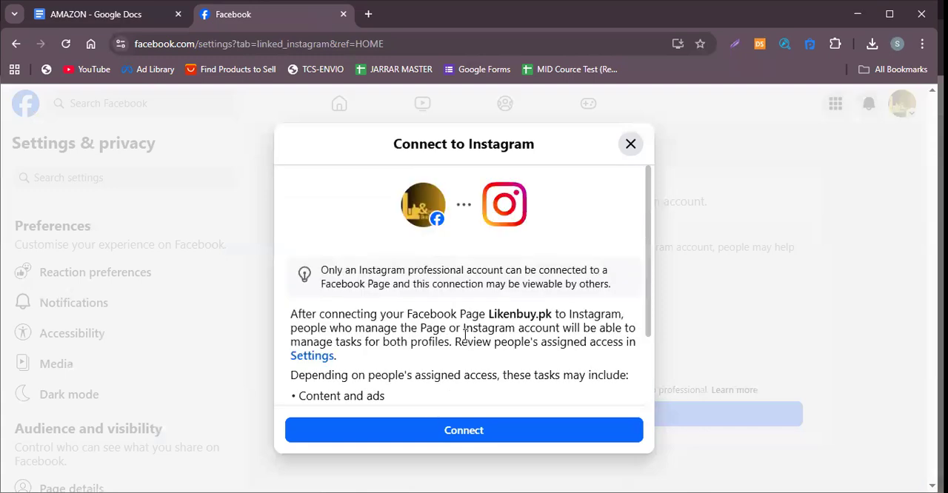
scroll(460, 371, down, 3)
click(452, 428)
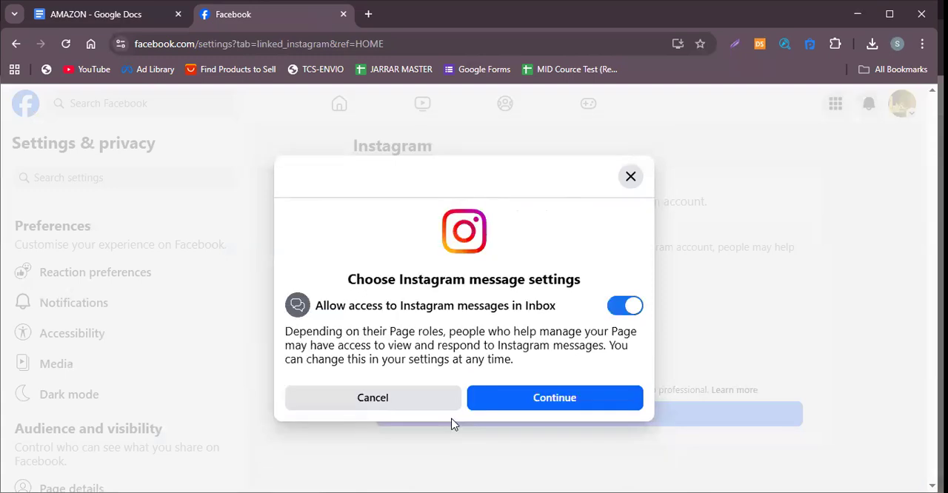
click(506, 400)
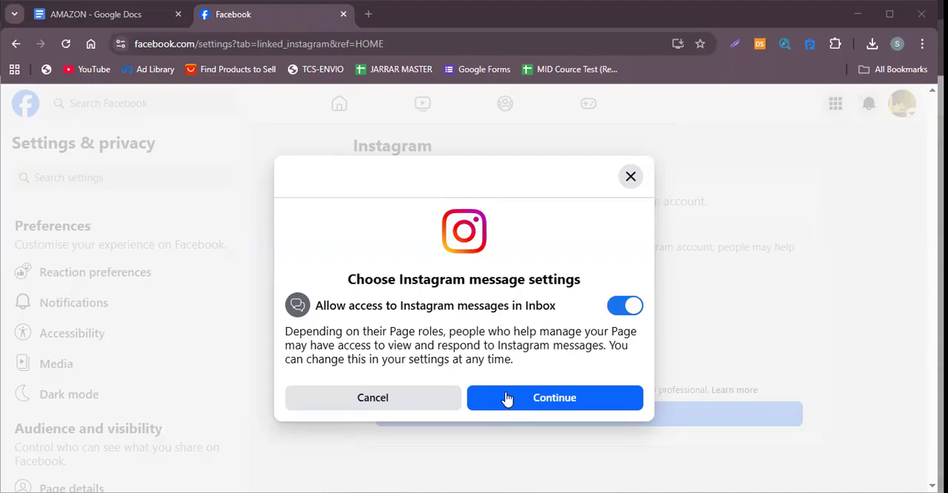
click(630, 180)
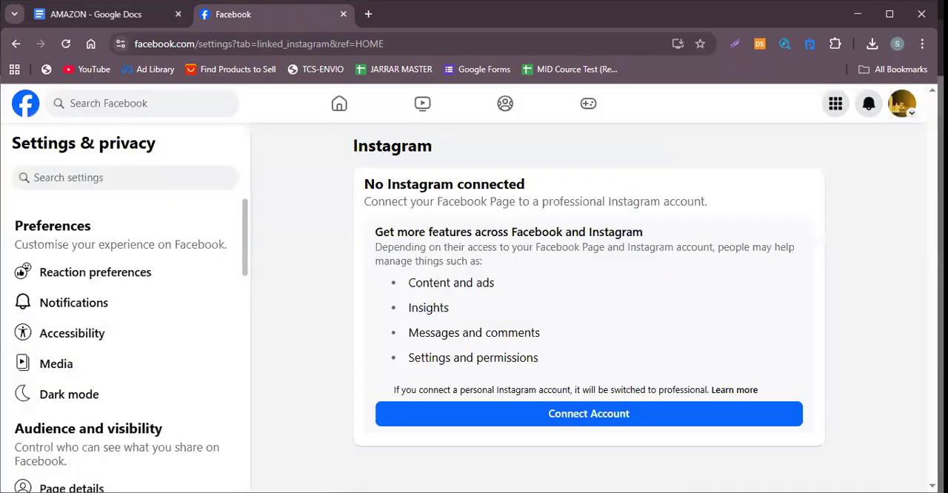
Return to the Likenbuy.pk Page from the Instagram settings and consult the Proper start notes in the AMAZON document.
scroll(169, 295, down, 1)
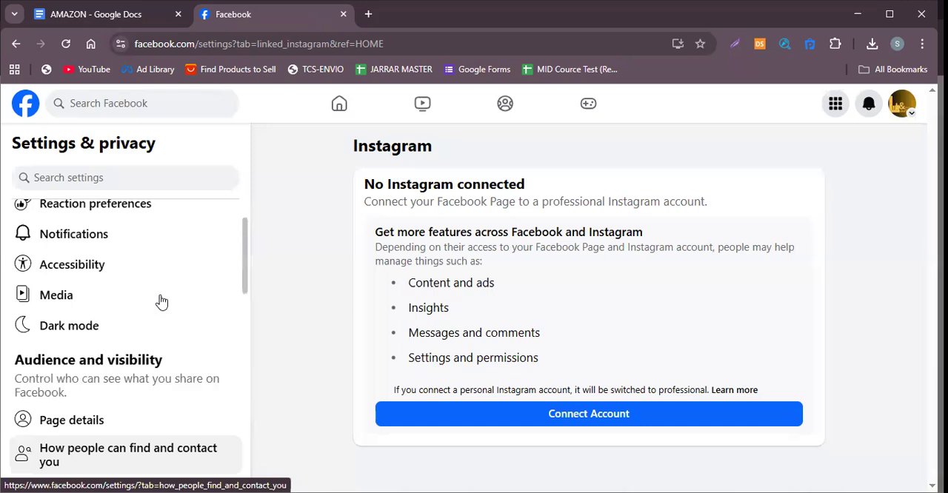
scroll(217, 274, up, 1)
click(16, 44)
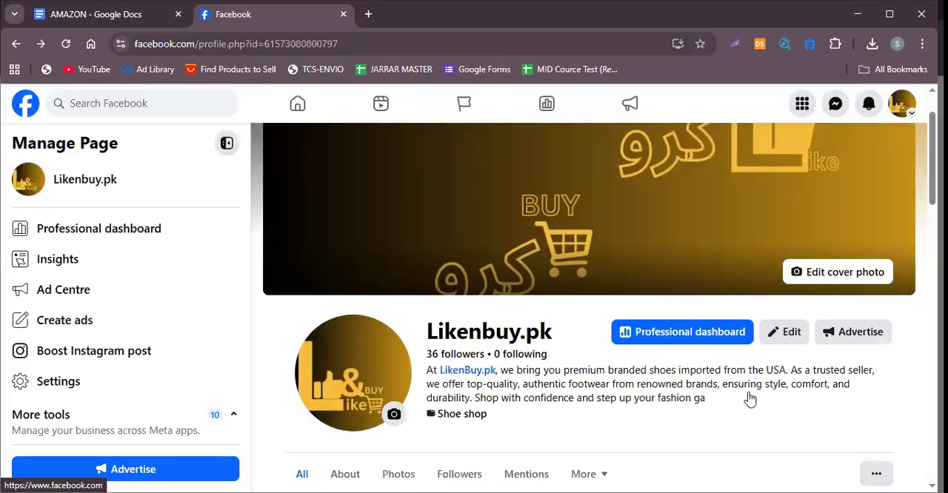
scroll(502, 420, down, 3)
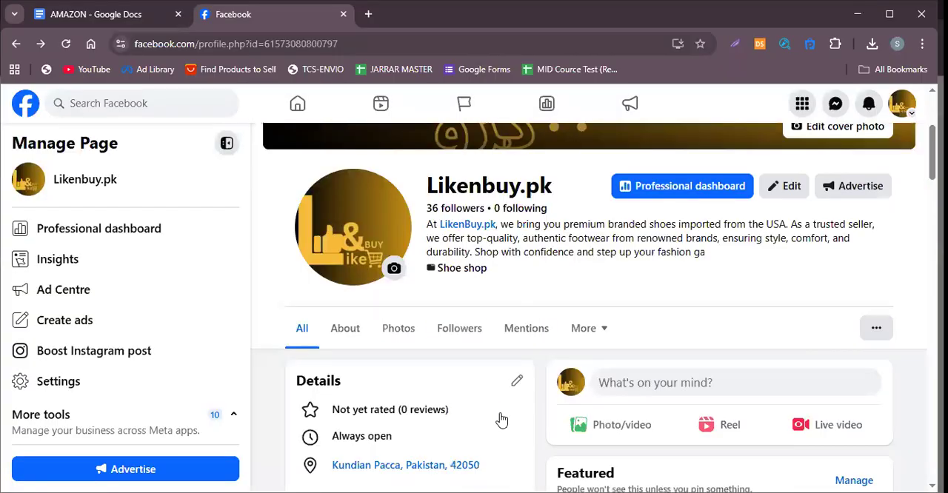
click(48, 18)
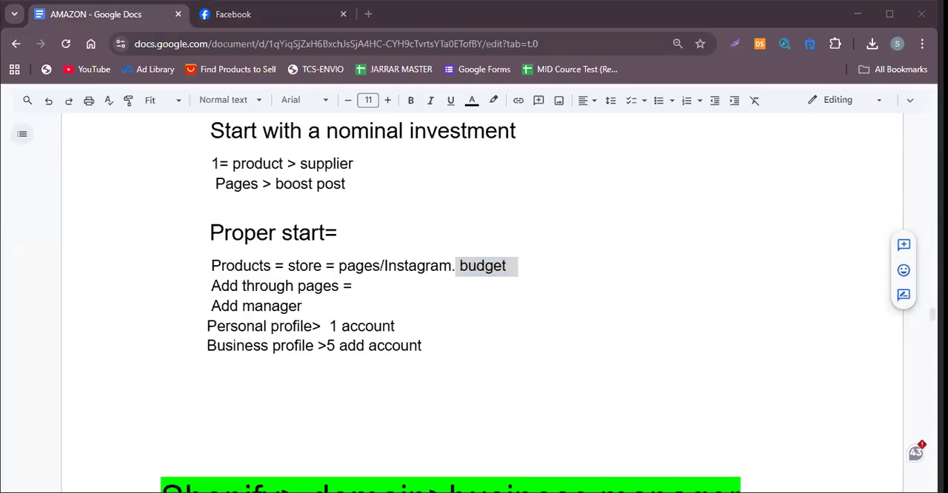
click(293, 17)
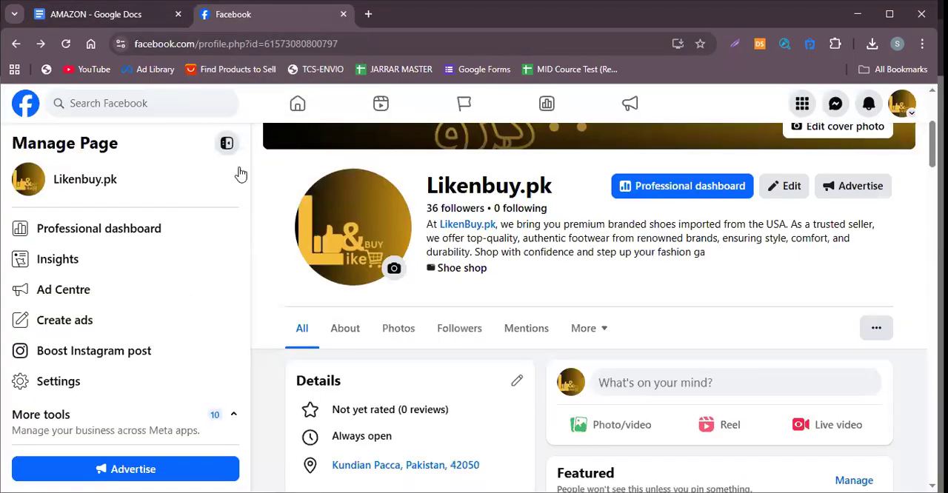
Start creating a new ad for the Likenbuy.pk Page and review its goal, ad text and preview.
click(88, 320)
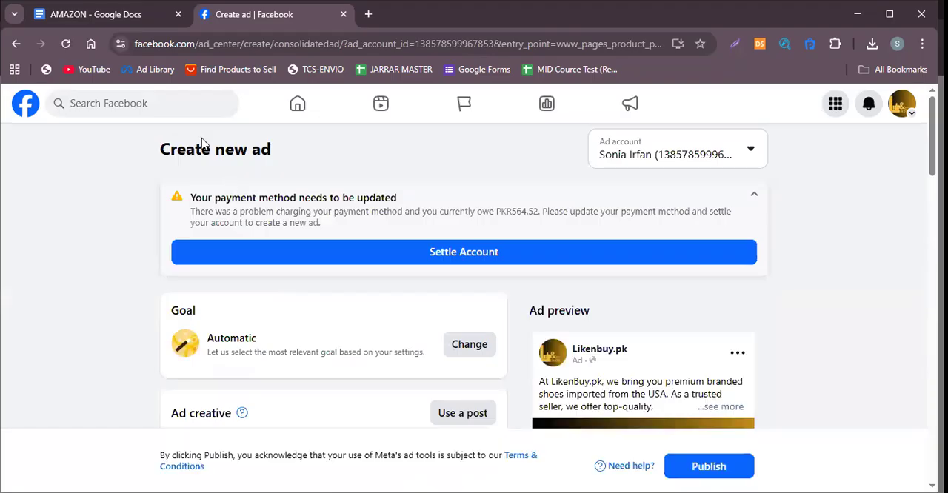
scroll(286, 185, down, 2)
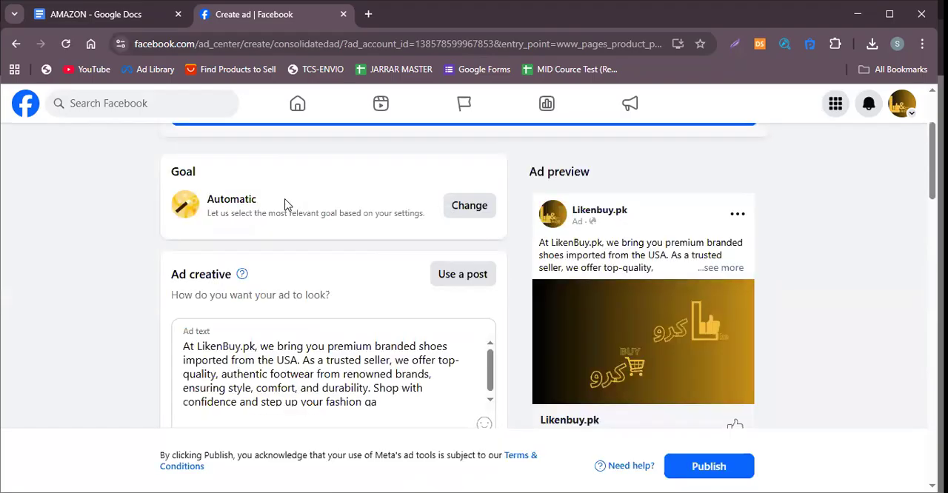
scroll(373, 226, down, 2)
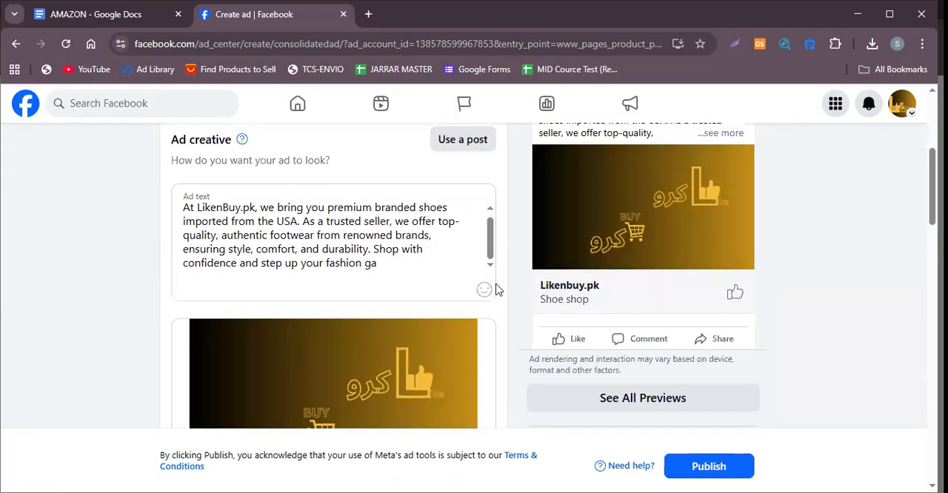
scroll(495, 289, up, 4)
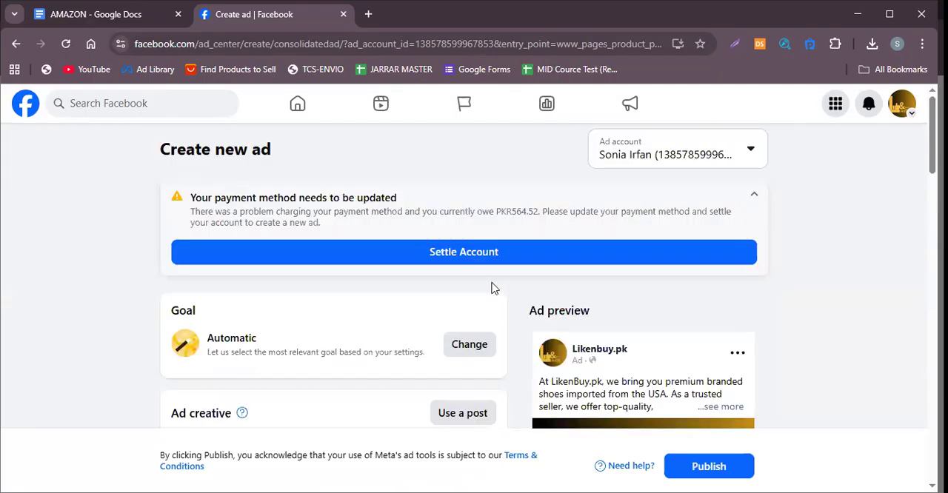
Open the new ad's goal choices and examine each available goal and whether it suits traffic or sales.
click(480, 346)
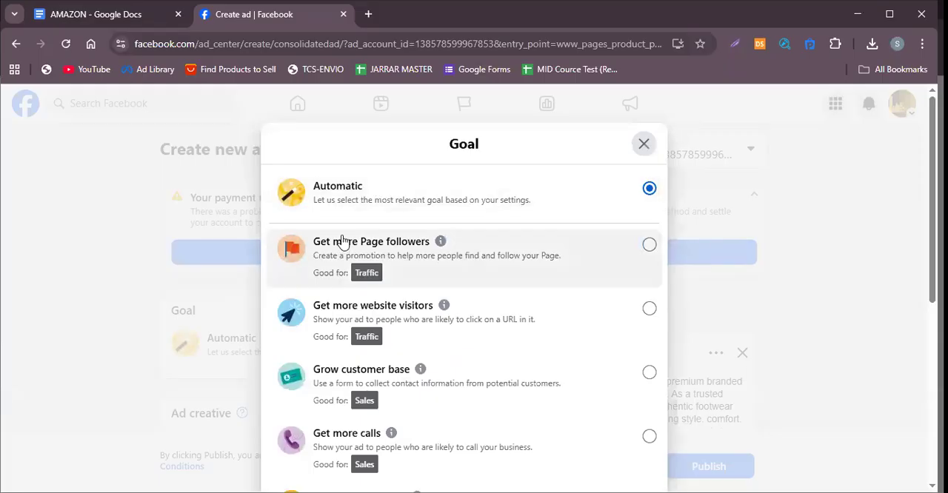
scroll(466, 331, down, 1)
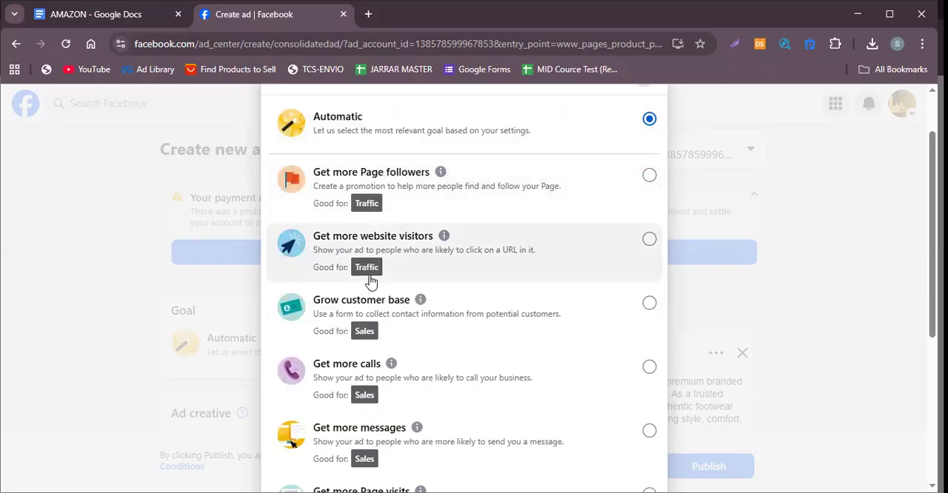
scroll(368, 328, down, 2)
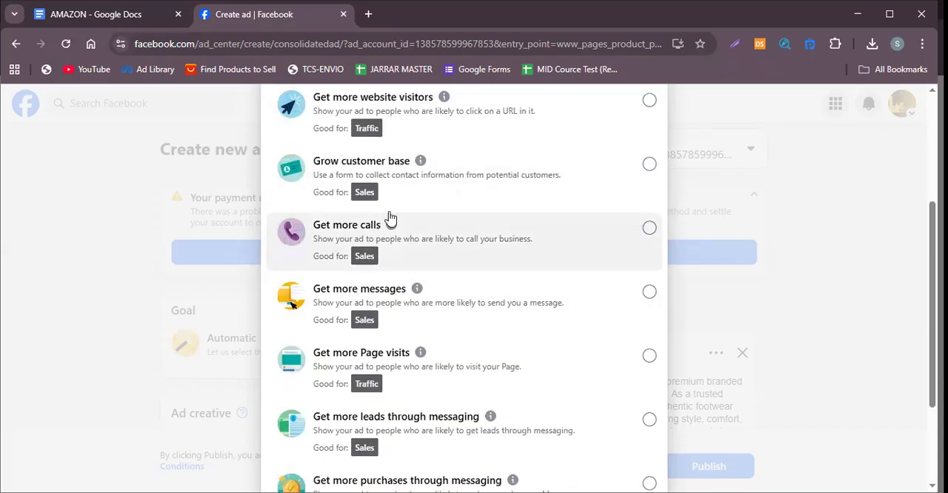
scroll(371, 215, up, 1)
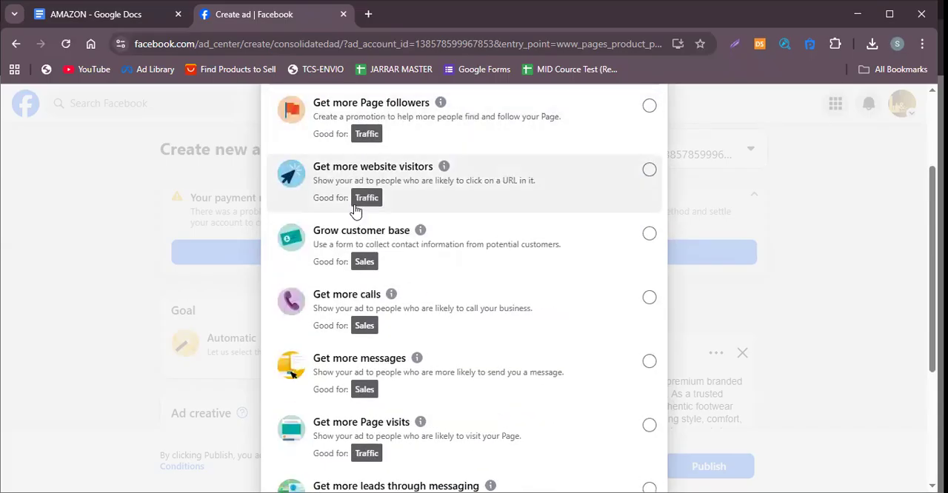
scroll(350, 365, down, 1)
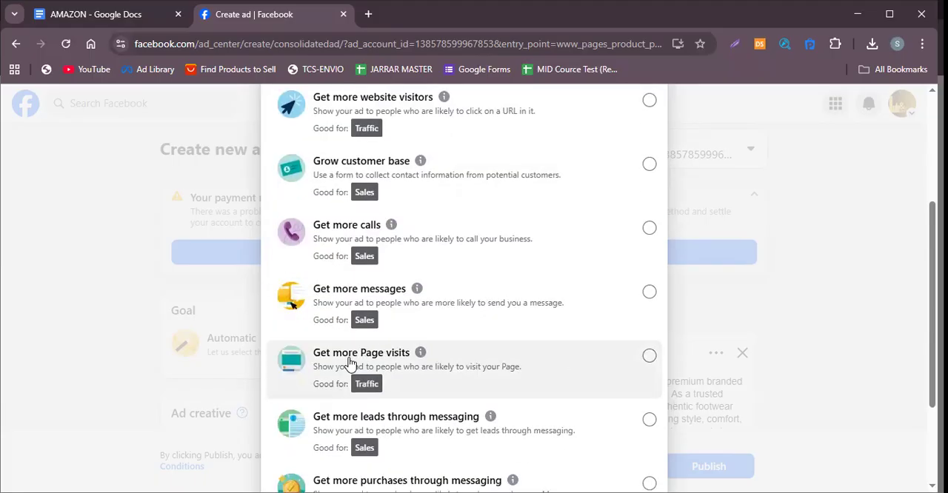
scroll(361, 363, down, 1)
scroll(360, 363, down, 1)
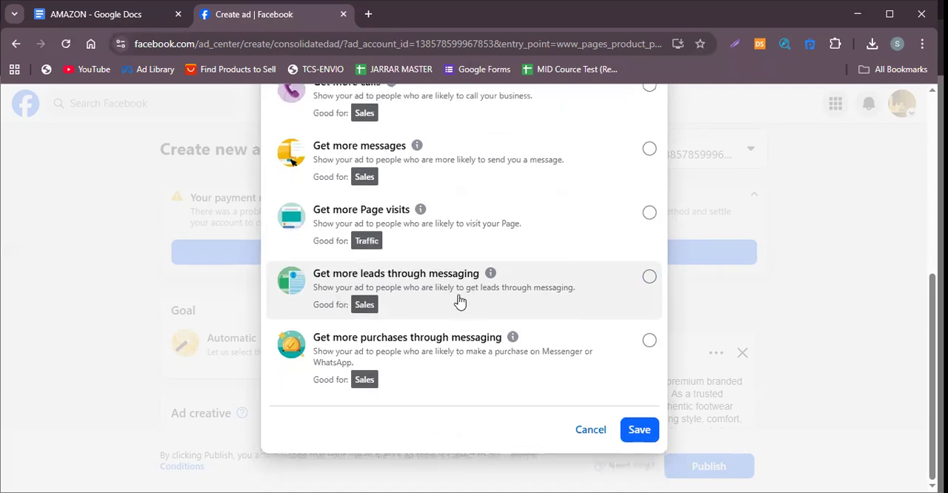
scroll(459, 300, up, 5)
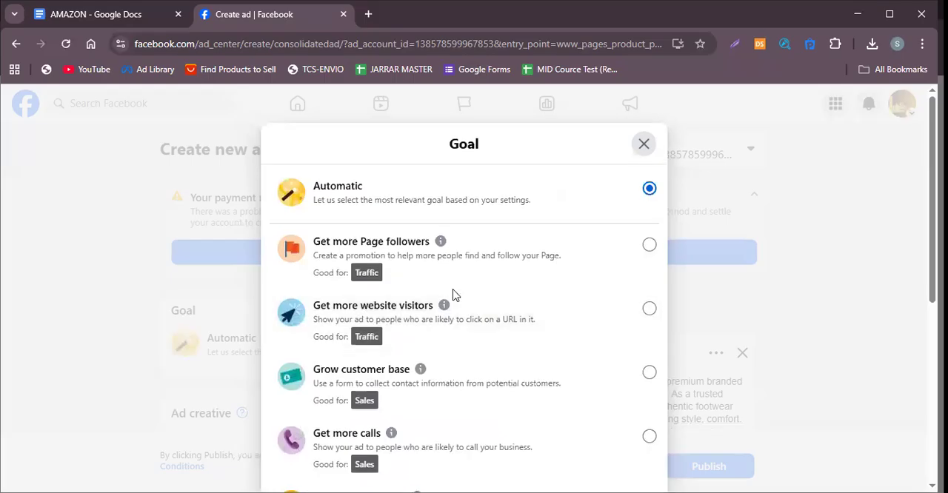
Review the available ad goals, choose Get more messages and save it as the new ad's goal.
scroll(451, 296, down, 5)
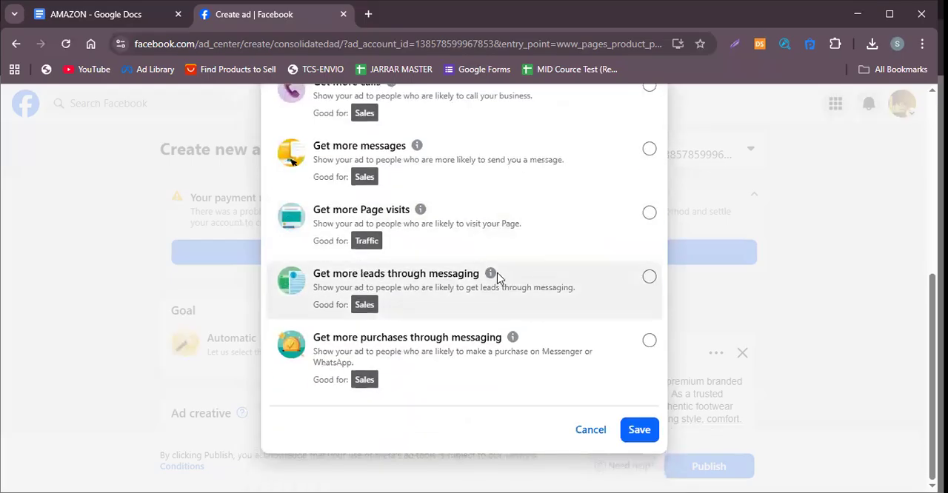
scroll(493, 277, up, 5)
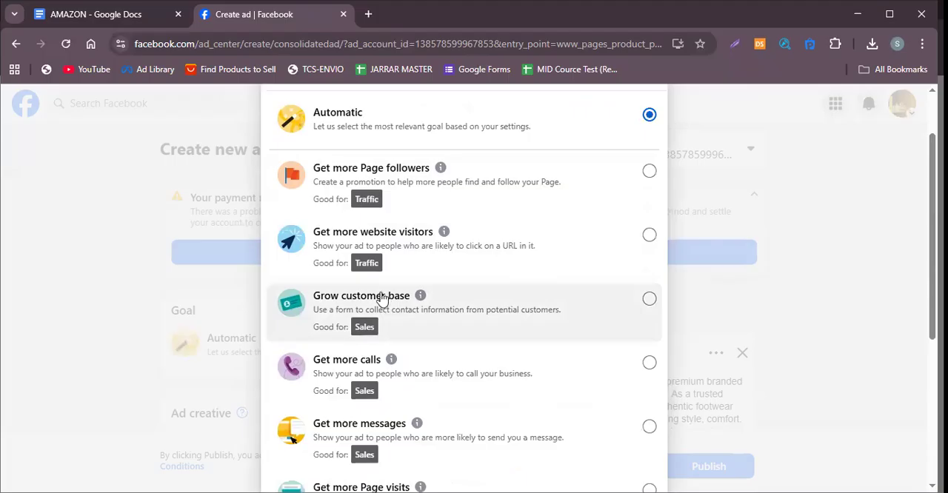
scroll(382, 297, down, 1)
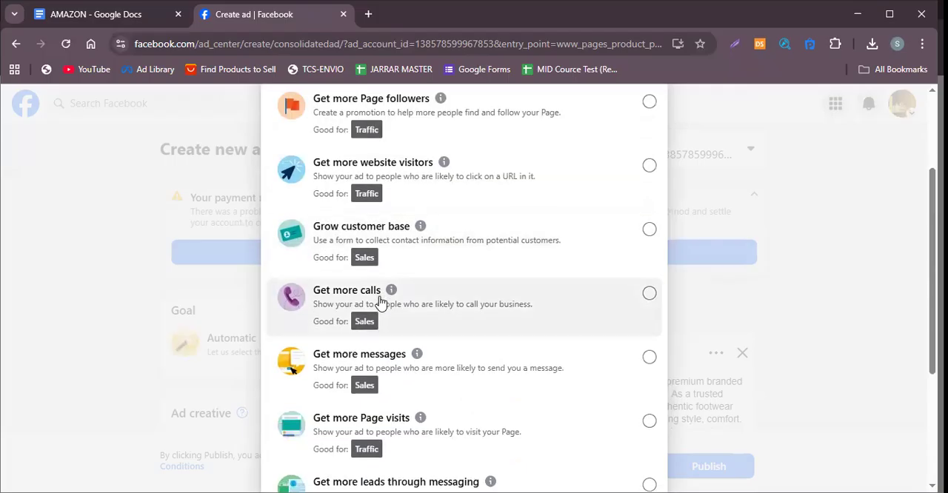
scroll(380, 297, down, 1)
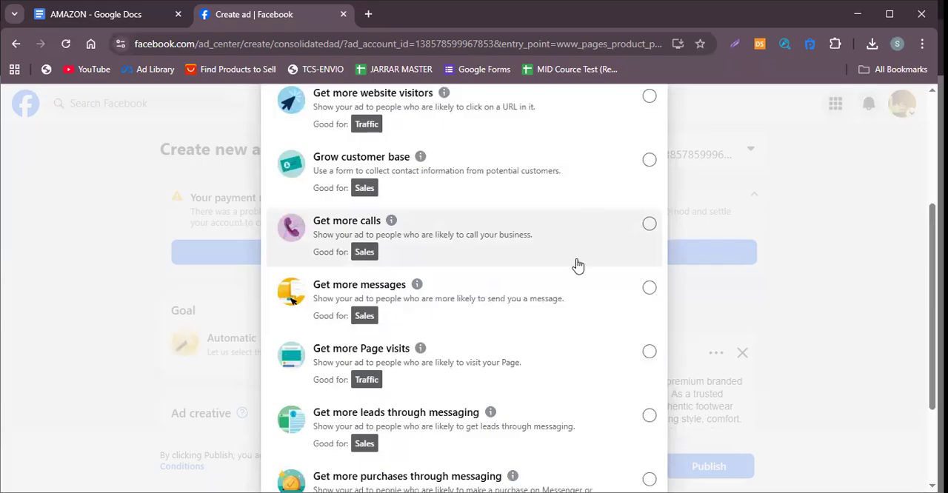
click(649, 288)
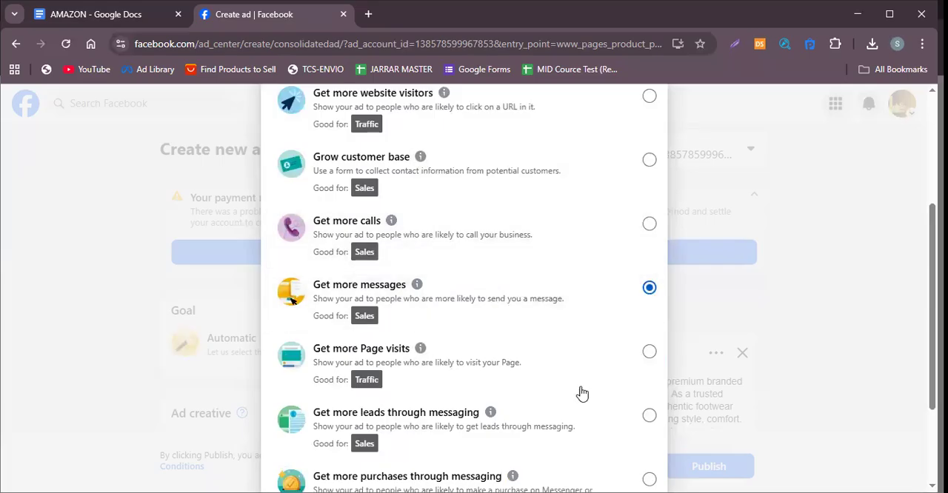
scroll(615, 360, down, 2)
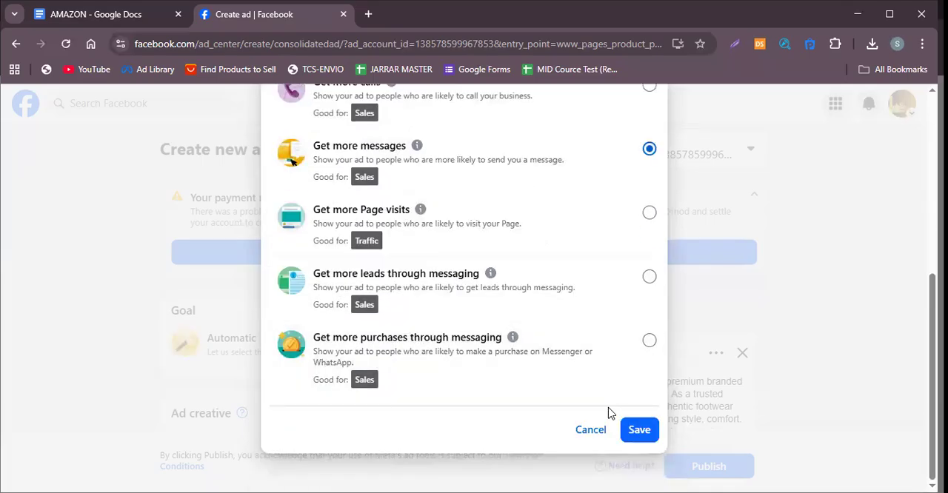
click(639, 431)
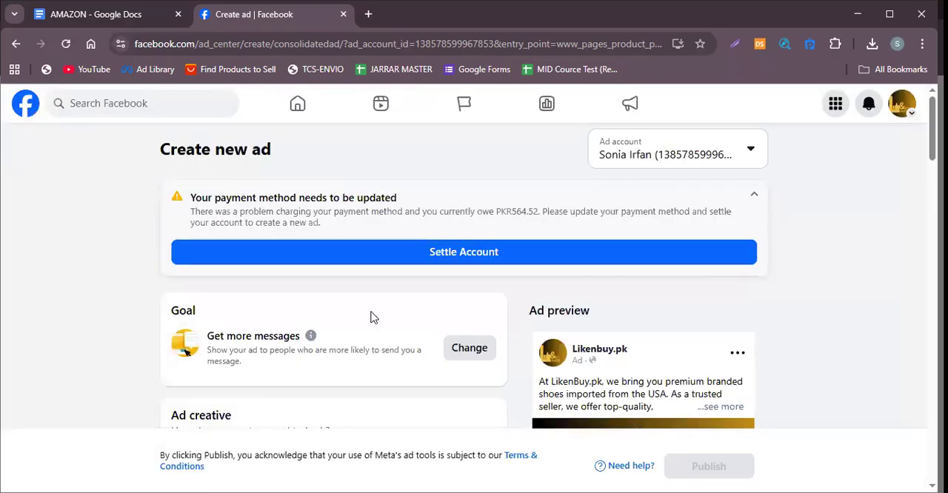
Browse the published Likenbuy.pk posts available for reuse as the ad creative and close the list without choosing one.
scroll(370, 312, down, 2)
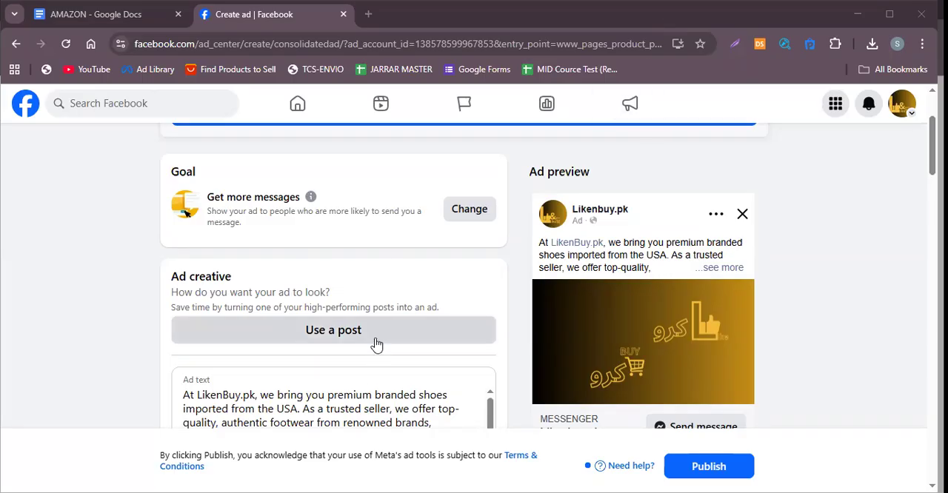
scroll(376, 344, down, 3)
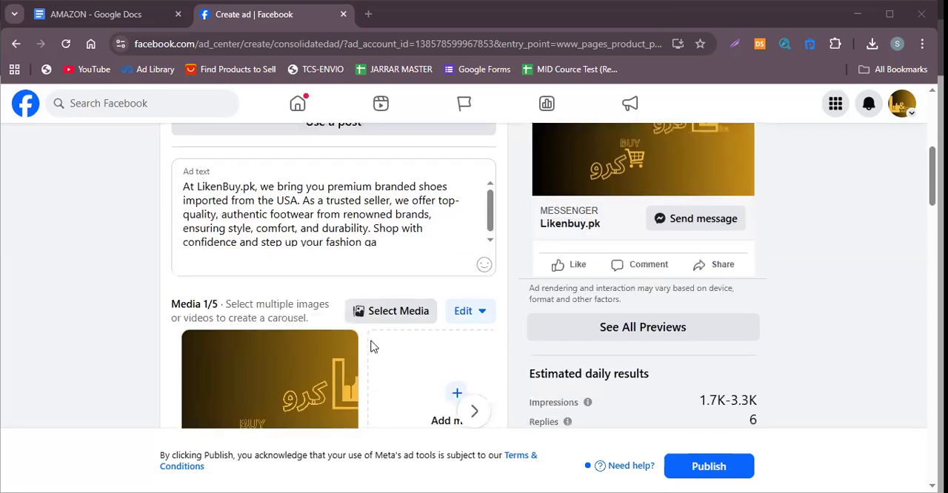
scroll(367, 350, up, 2)
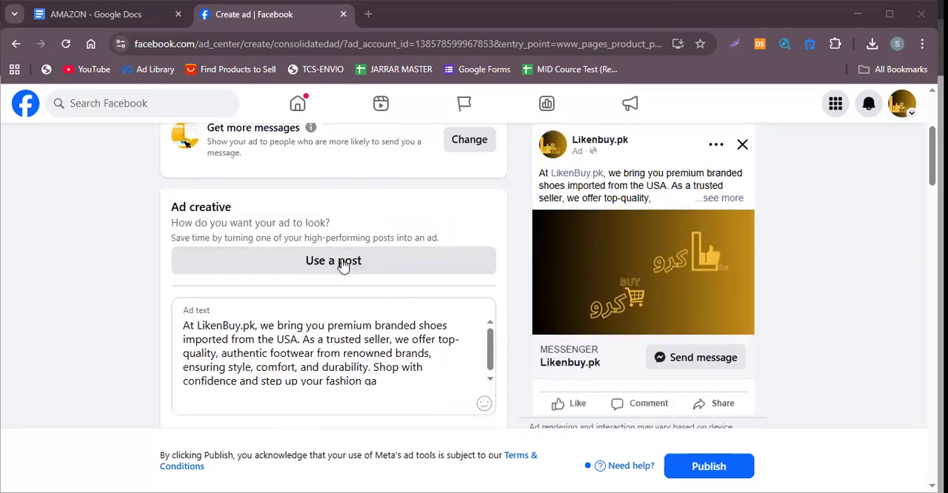
click(344, 265)
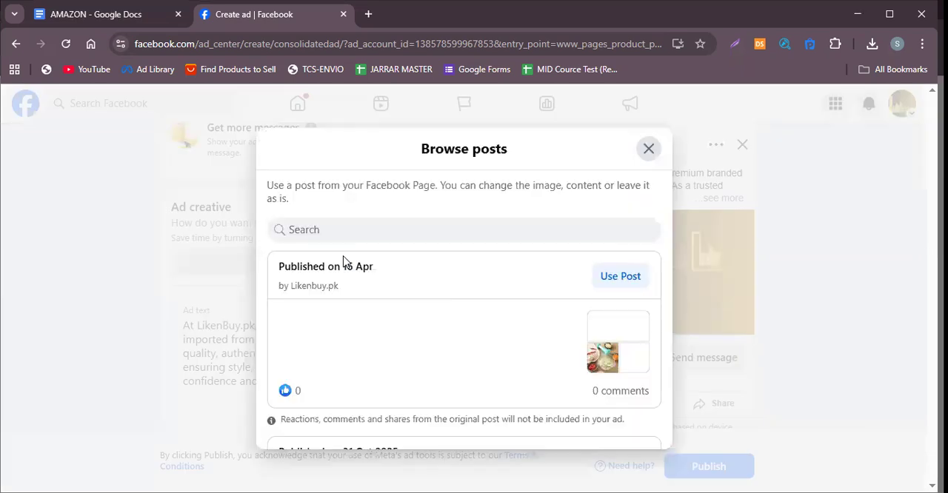
scroll(377, 348, down, 3)
scroll(377, 352, down, 6)
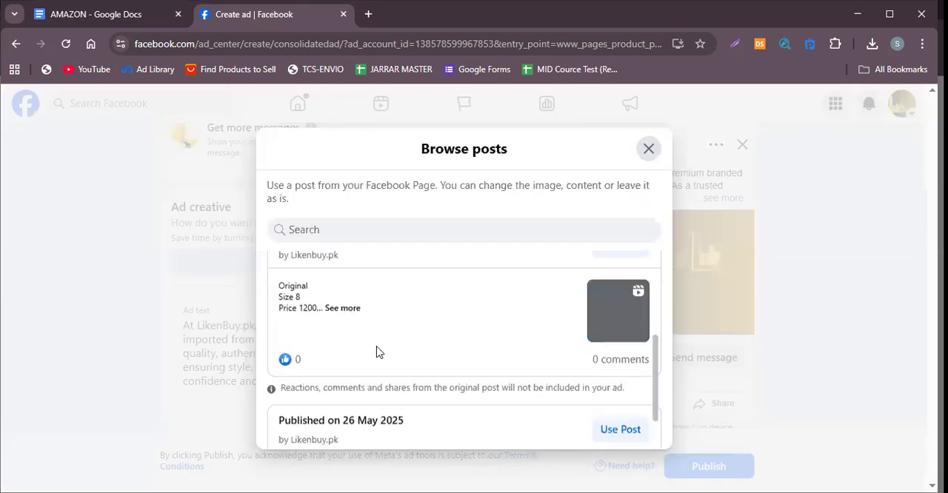
scroll(375, 351, down, 6)
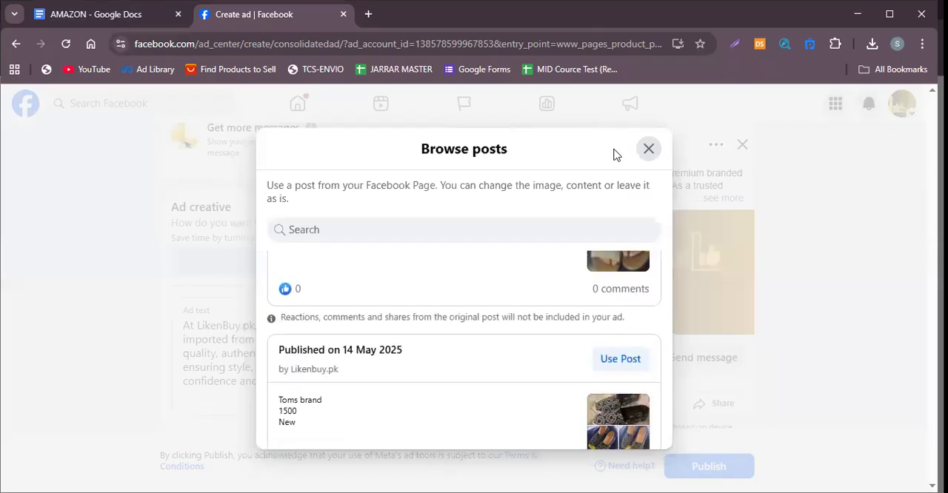
click(648, 148)
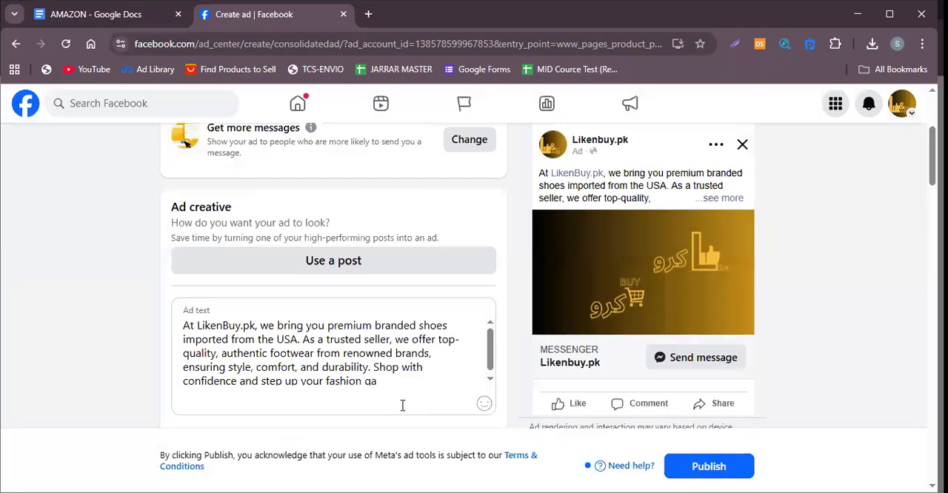
Delete the entire existing shoe-store description from the ad text.
click(391, 376)
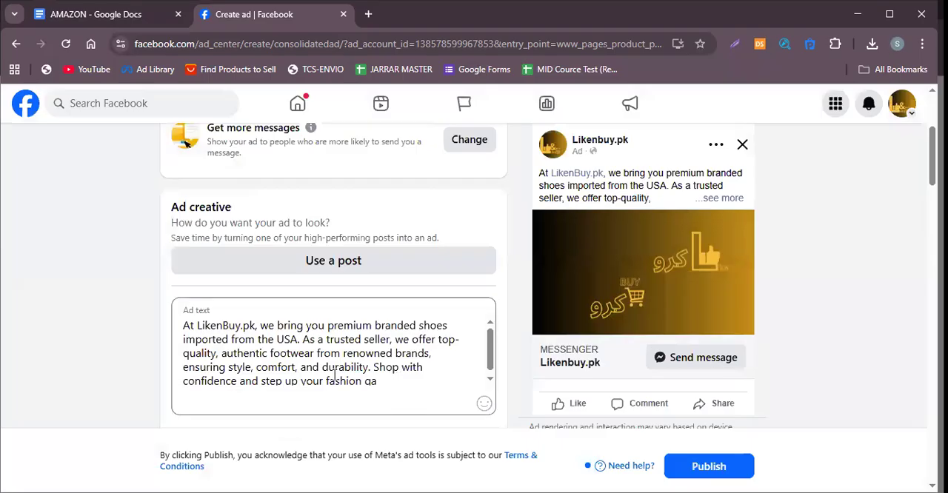
shift+click(180, 336)
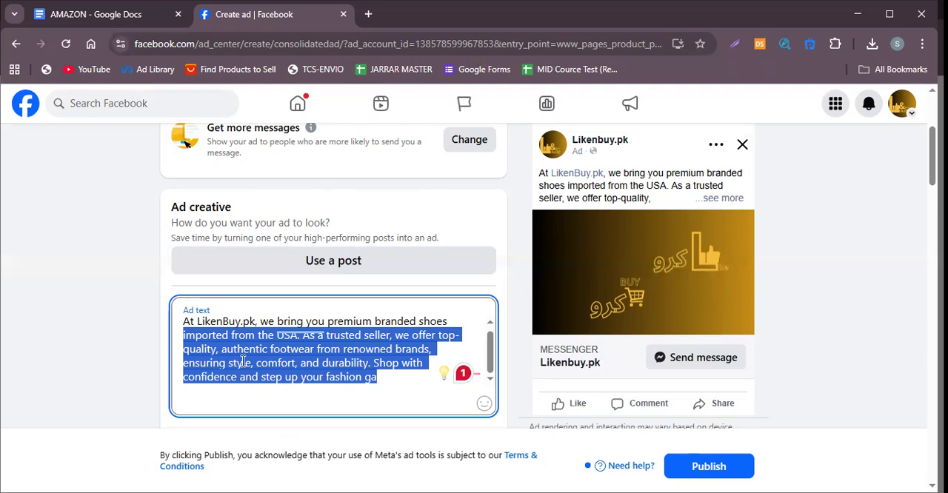
key(BackSpace)
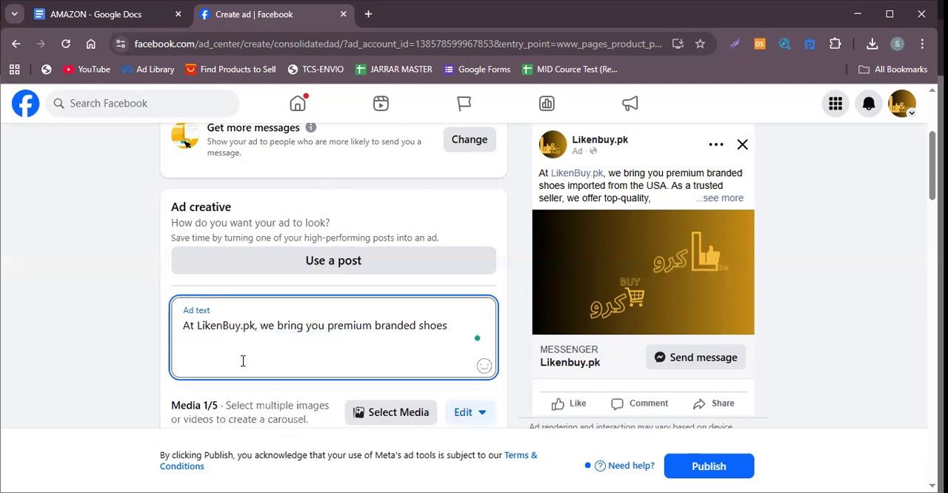
key(BackSpace)
key(BackSpace)
key(BackSpace)
key(BackSpace)
key(BackSpace)
key(BackSpace)
key(BackSpace)
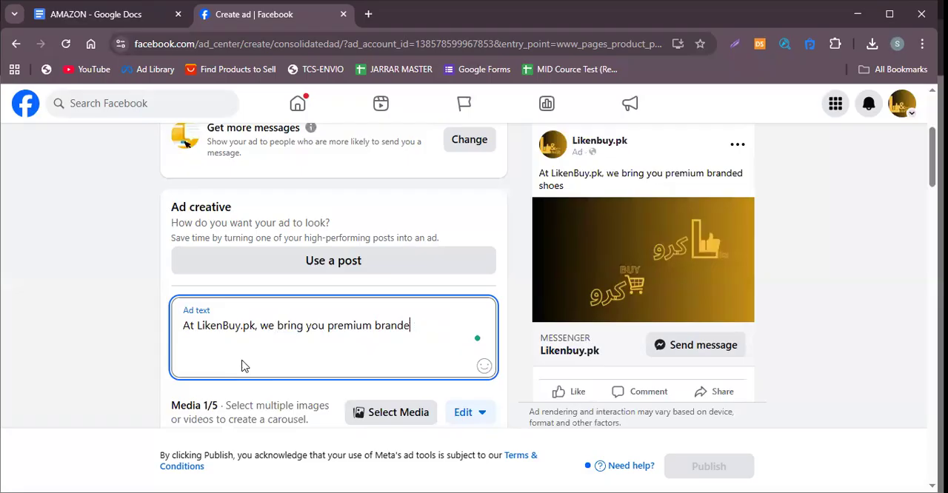
key(BackSpace)
key(BackSpace)
key(BackSpace)
key(BackSpace)
key(BackSpace)
key(BackSpace)
key(BackSpace)
key(BackSpace)
key(BackSpace)
key(BackSpace)
key(BackSpace)
key(BackSpace)
key(BackSpace)
key(BackSpace)
key(BackSpace)
key(BackSpace)
key(BackSpace)
key(BackSpace)
key(BackSpace)
key(BackSpace)
key(BackSpace)
key(BackSpace)
key(BackSpace)
key(BackSpace)
key(BackSpace)
key(BackSpace)
key(BackSpace)
key(BackSpace)
key(BackSpace)
key(BackSpace)
key(BackSpace)
key(BackSpace)
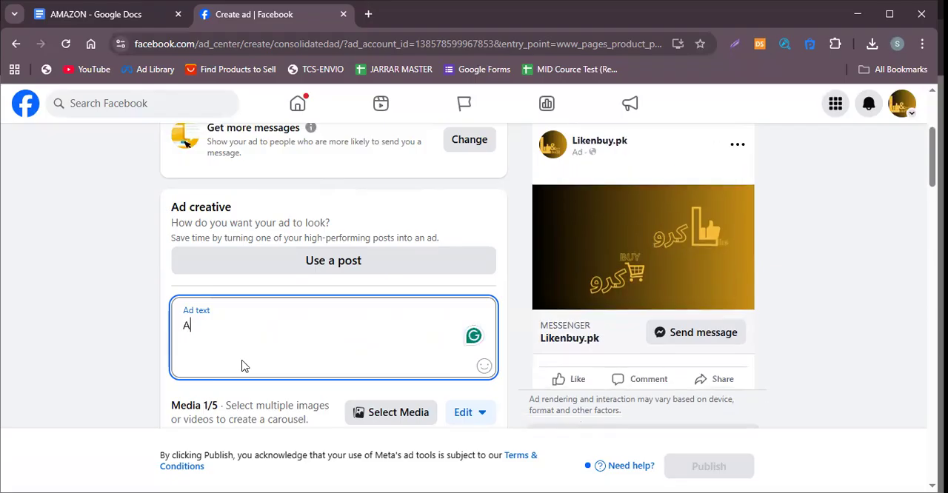
key(BackSpace)
text(A)
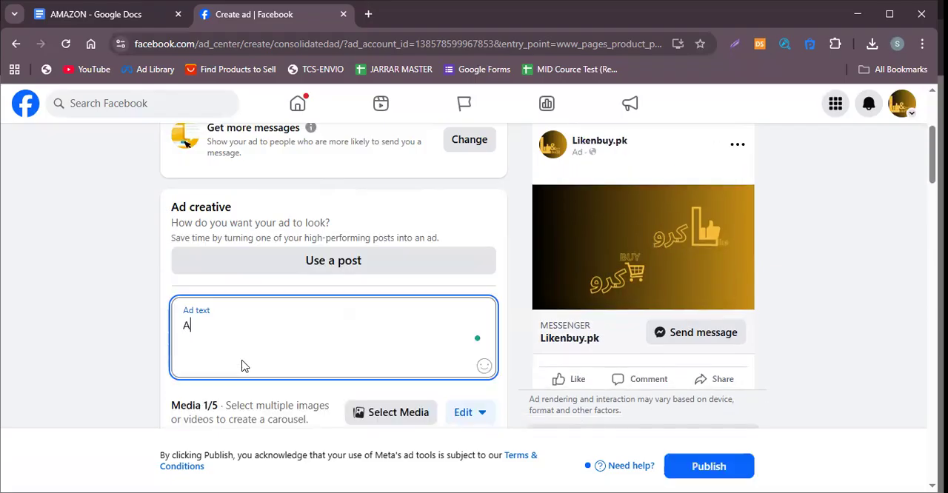
text(t Li)
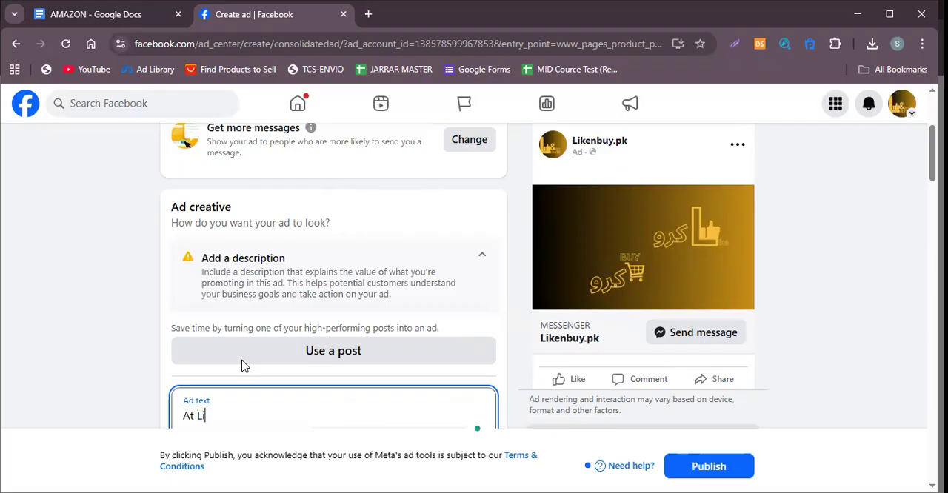
text(zzzzzzzzzzzzzzzzzzzz)
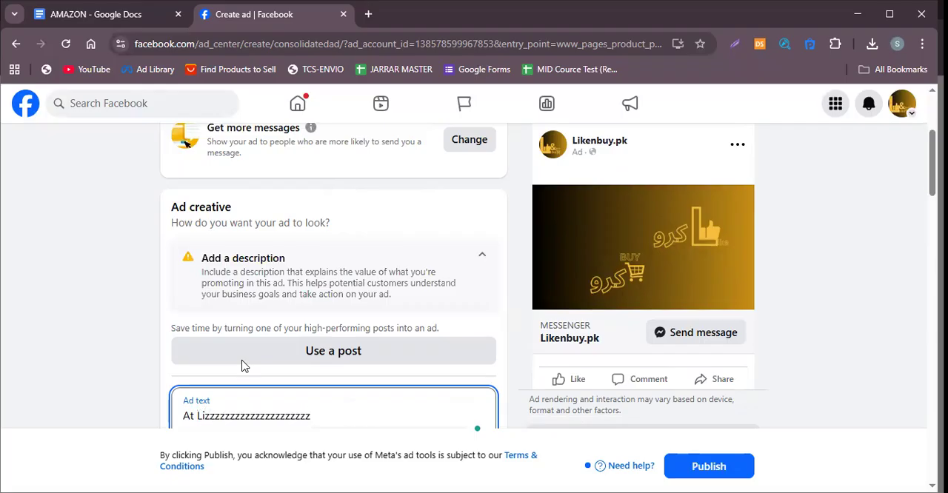
text(\\\\\\\\\\\\\\\\\\)
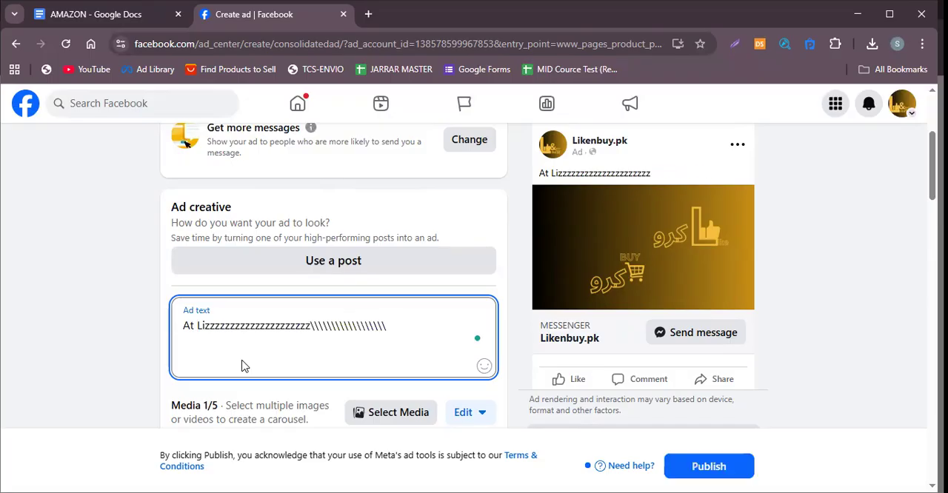
key(BackSpace)
key(BackSpace)
key(BackSpace)
key(BackSpace)
key(BackSpace)
key(BackSpace)
key(BackSpace)
key(BackSpace)
key(BackSpace)
key(BackSpace)
key(BackSpace)
key(BackSpace)
key(BackSpace)
key(BackSpace)
key(BackSpace)
key(BackSpace)
key(BackSpace)
key(BackSpace)
key(BackSpace)
key(BackSpace)
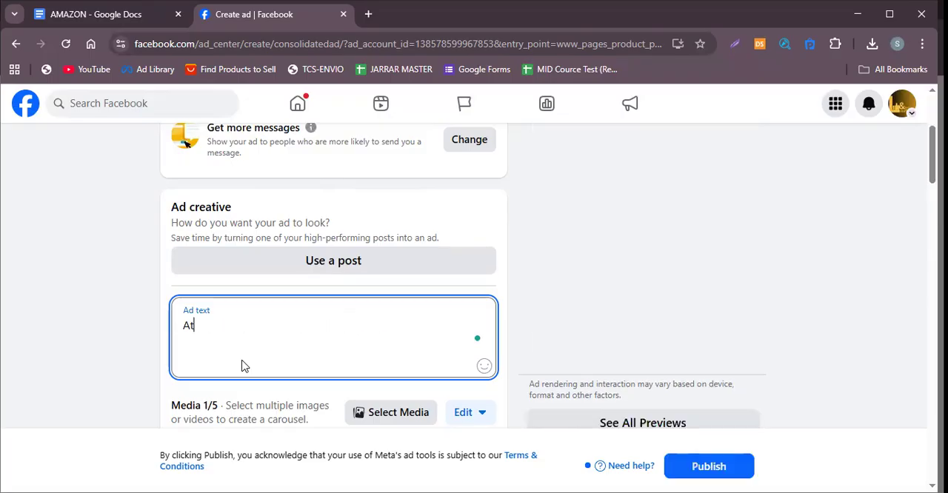
key(BackSpace)
key(BackSpace)
Enter "At Lizzzzz" as the ad text.
text(At Lizzzzz)
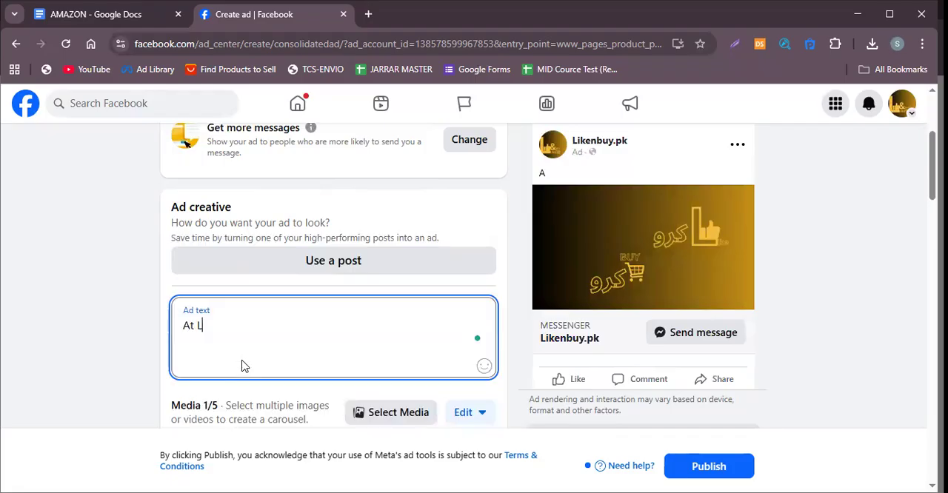
key(BackSpace)
key(BackSpace)
key(BackSpace)
key(BackSpace)
key(BackSpace)
key(BackSpace)
key(BackSpace)
key(BackSpace)
key(BackSpace)
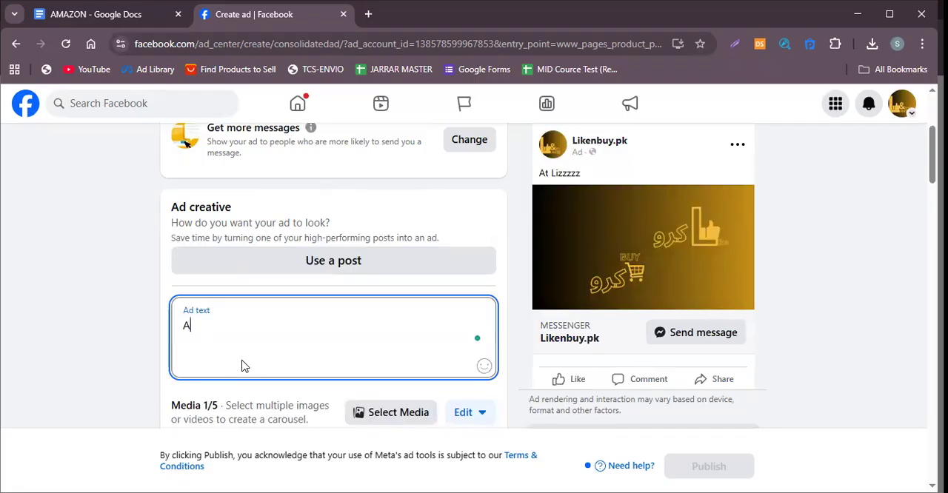
text(t )
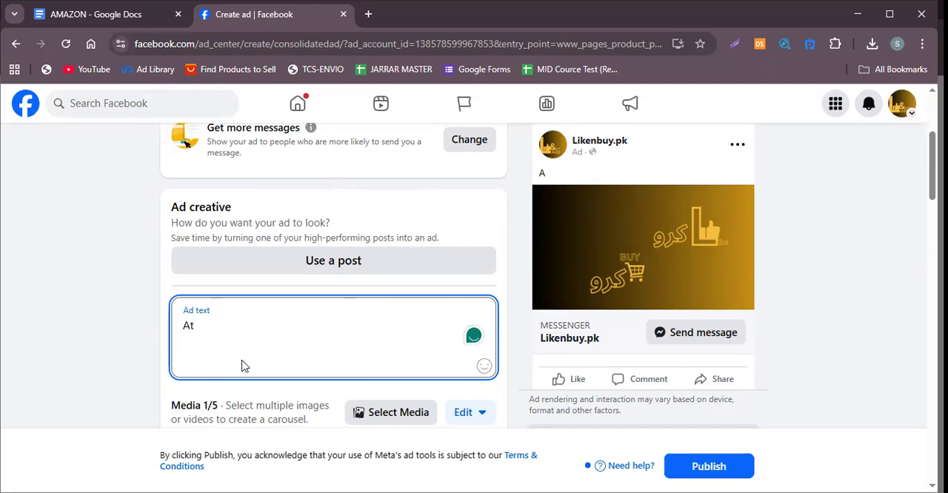
text(Lizzzzz)
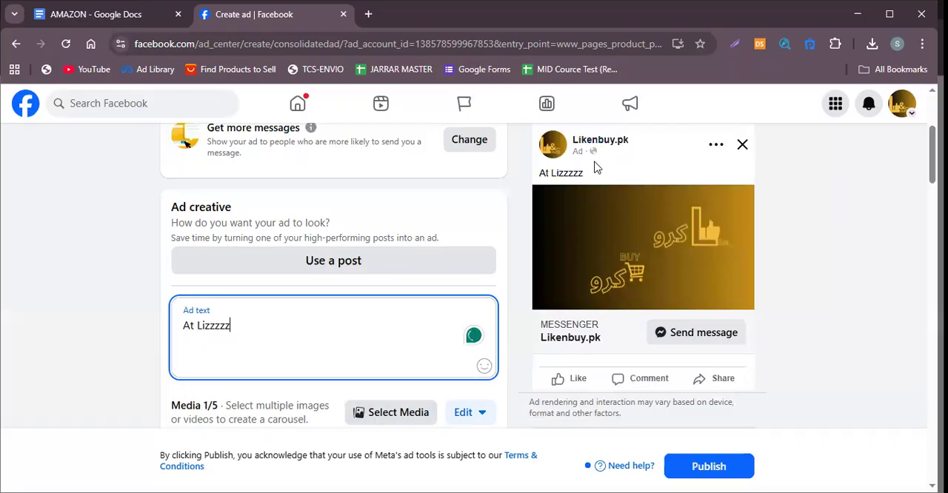
Add the 1599 x 1200 black embellished heel image and the silver woven sandal image from the ad account's media to the carousel.
scroll(637, 163, down, 1)
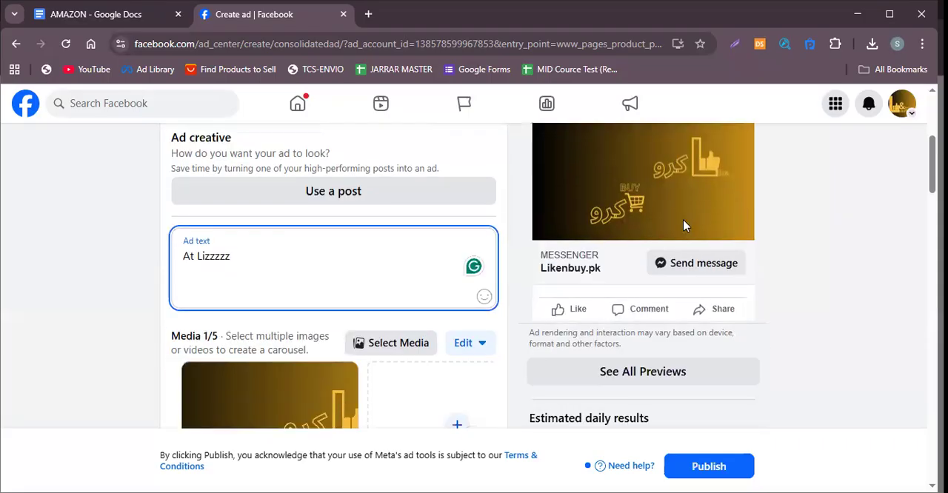
scroll(354, 323, down, 1)
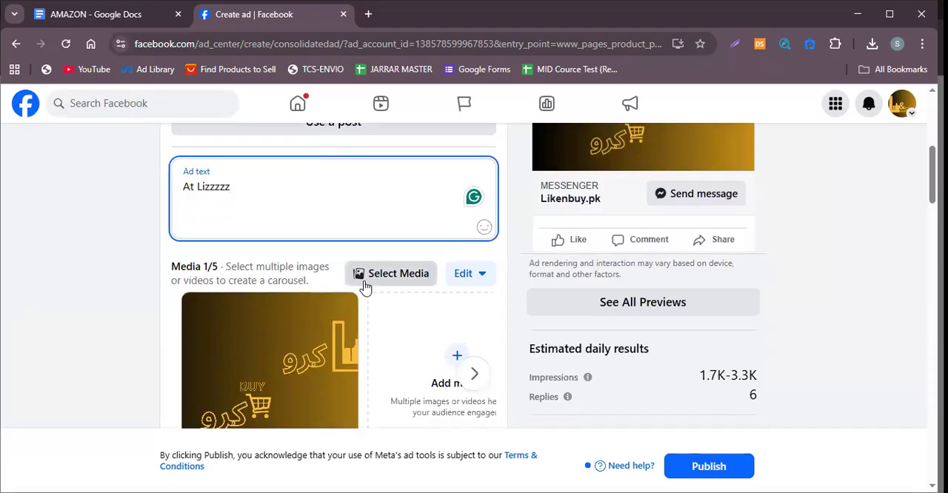
click(364, 288)
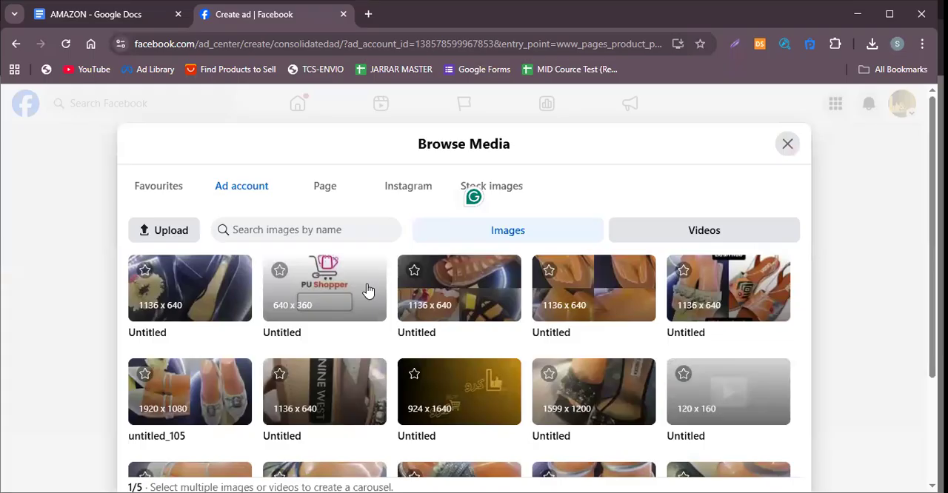
click(594, 384)
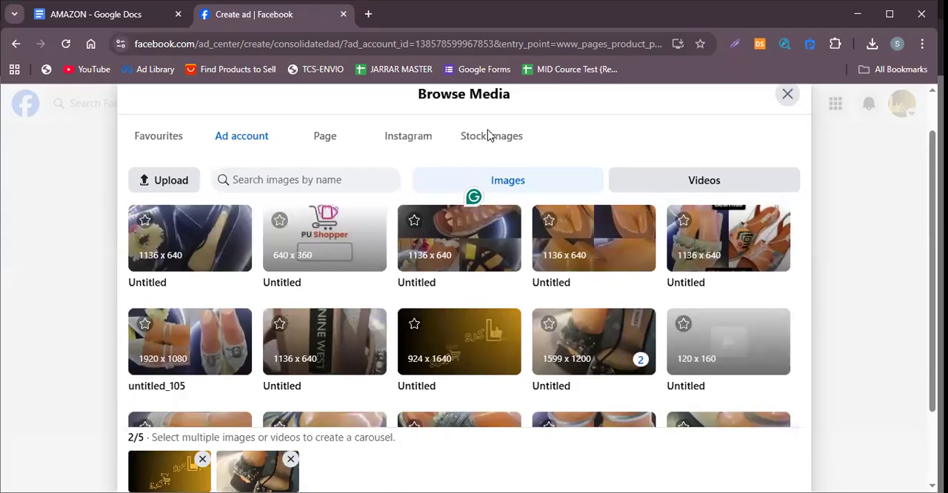
click(413, 145)
scroll(500, 237, down, 3)
click(465, 312)
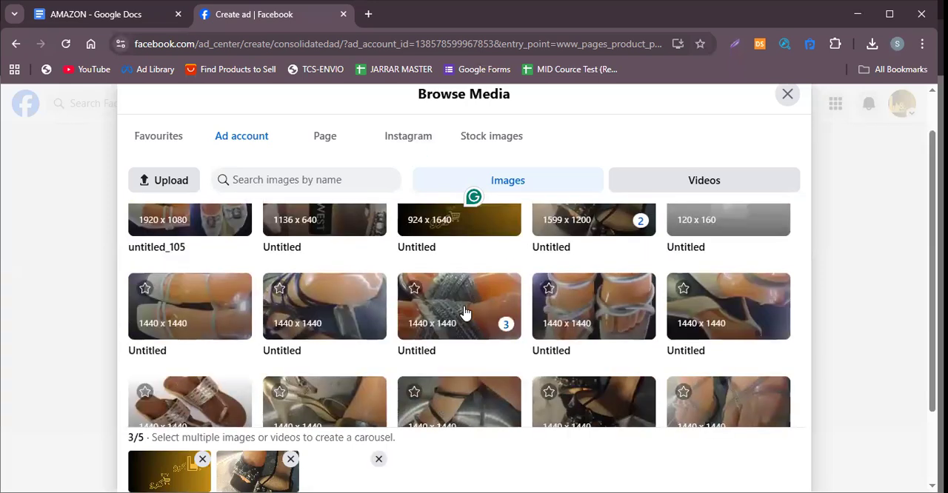
Browse the remaining ad account images and add the 1440 x 1440 silver strappy sandals photo as the fourth carousel item.
scroll(527, 373, down, 1)
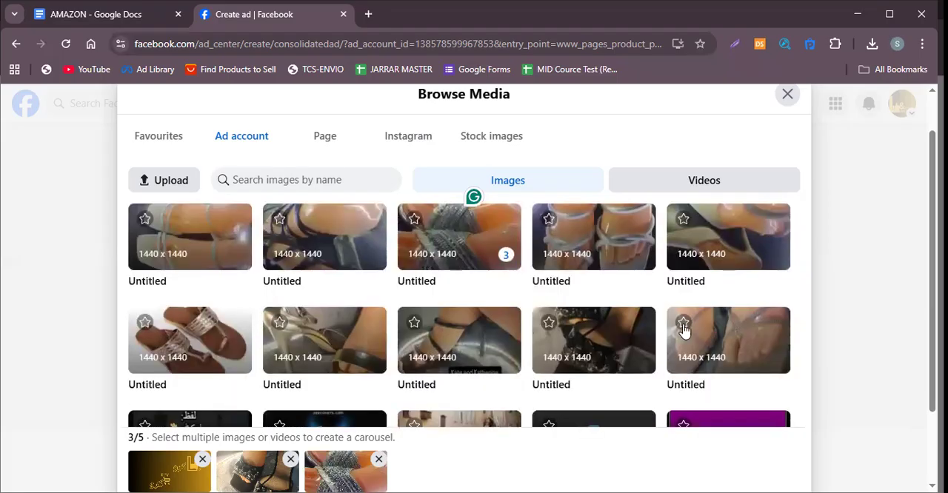
scroll(252, 332, up, 3)
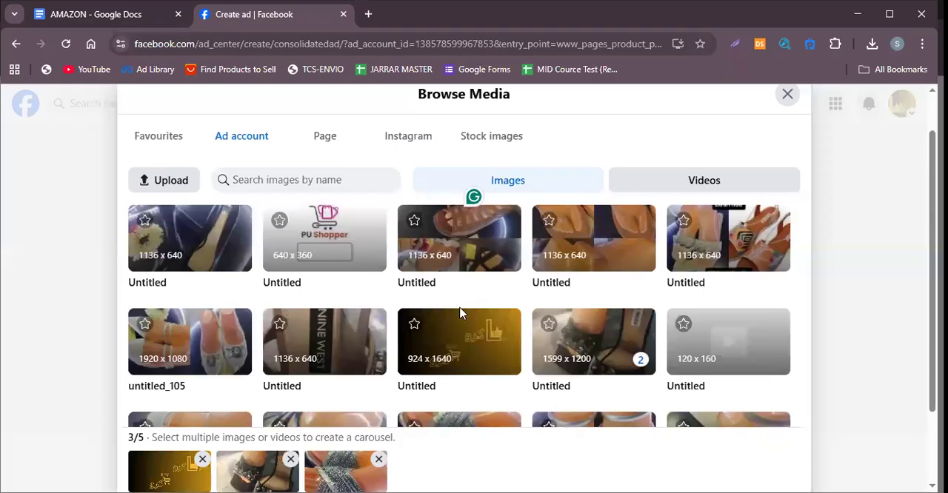
scroll(458, 314, down, 1)
scroll(427, 312, down, 2)
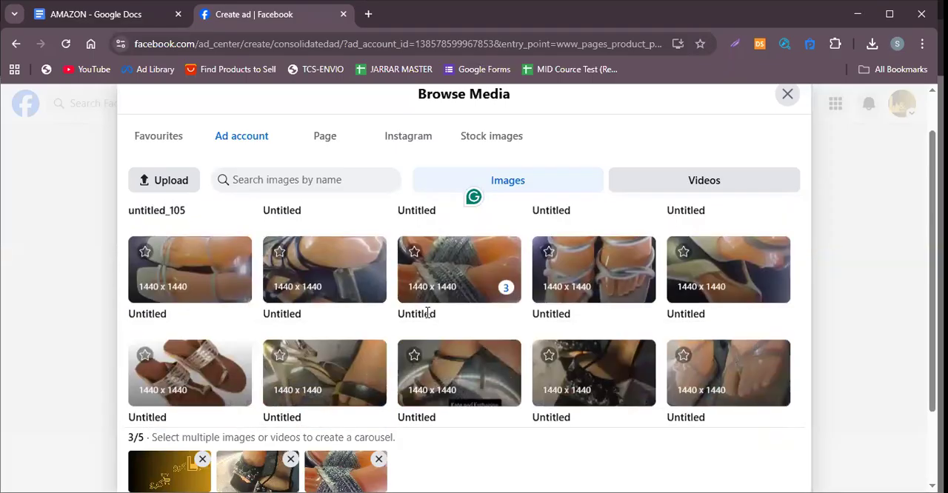
scroll(427, 312, down, 1)
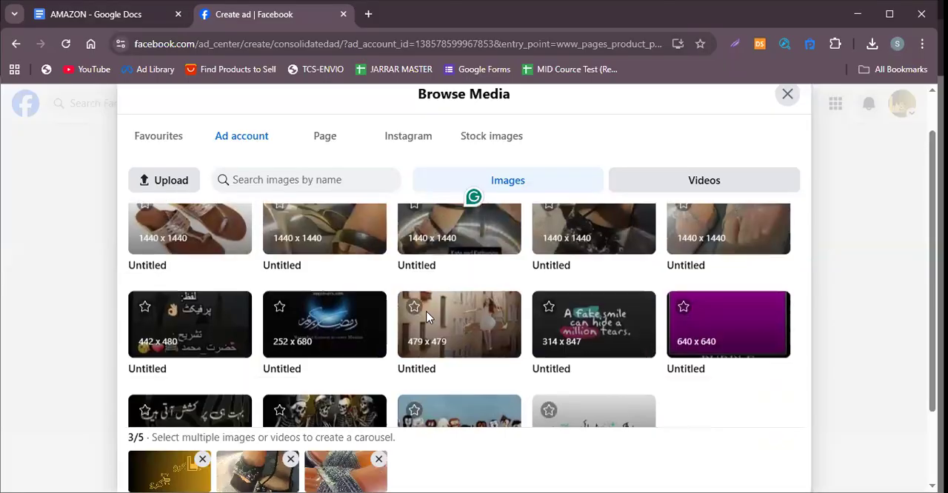
scroll(428, 314, up, 1)
scroll(428, 317, up, 1)
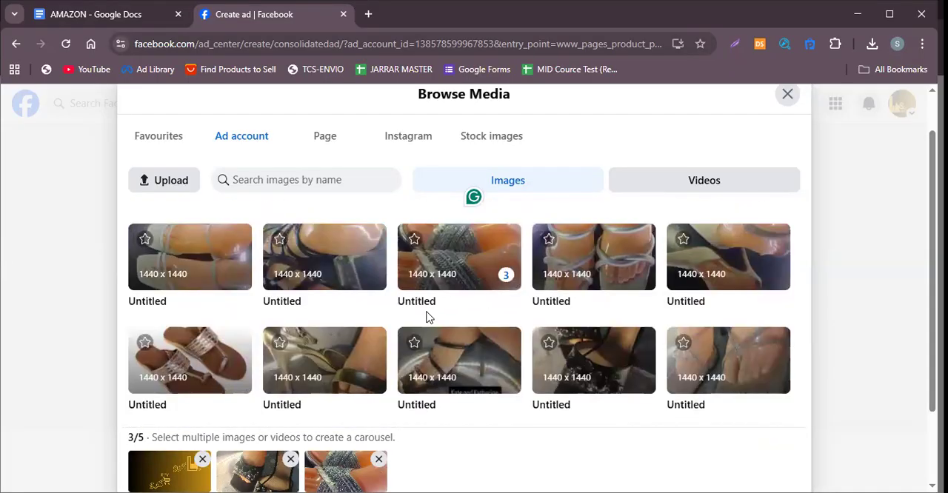
click(706, 348)
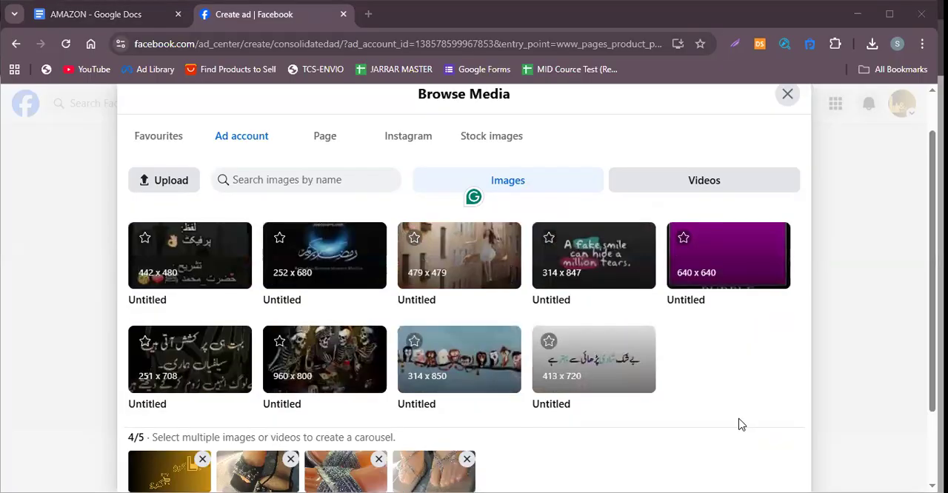
Add the brown flat sandals image as the fifth carousel item and confirm the media selection.
scroll(582, 361, up, 3)
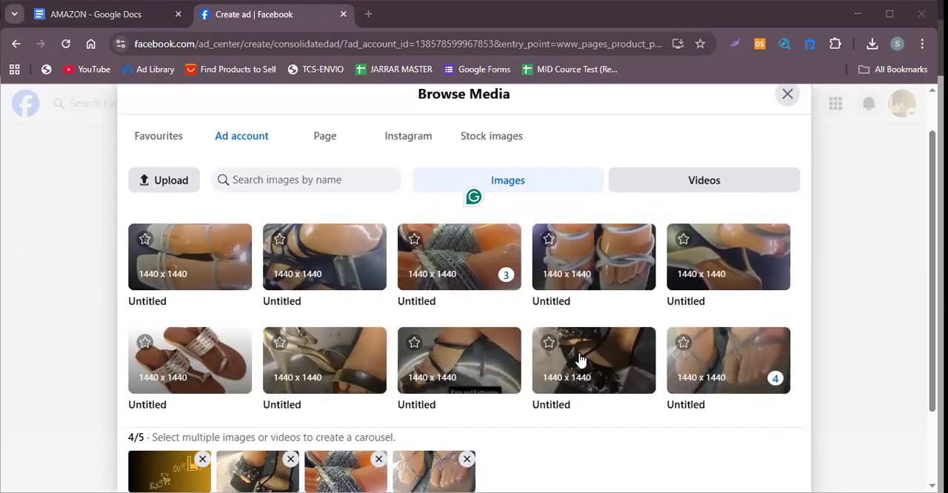
scroll(211, 409, up, 1)
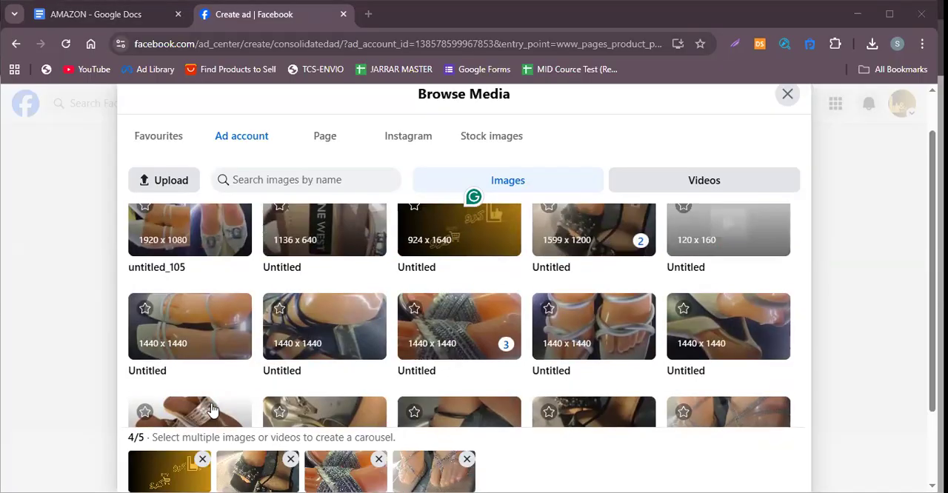
click(213, 410)
scroll(578, 425, down, 5)
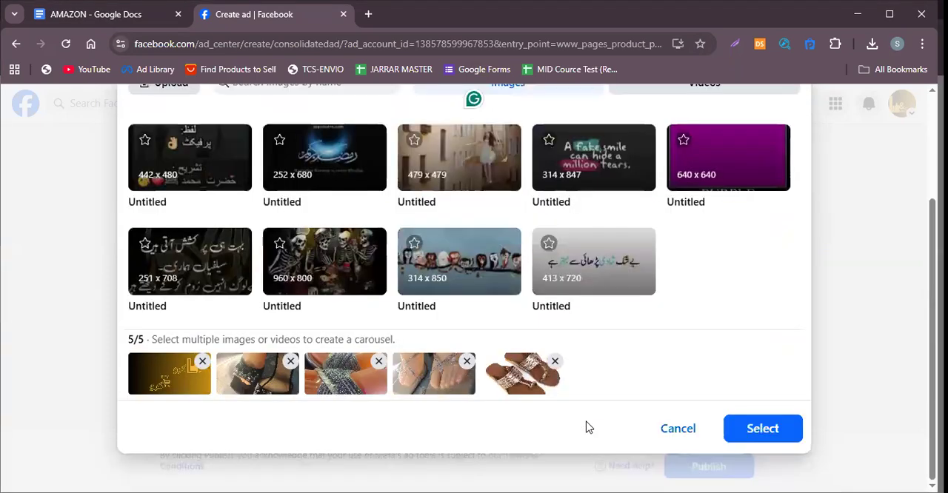
click(788, 436)
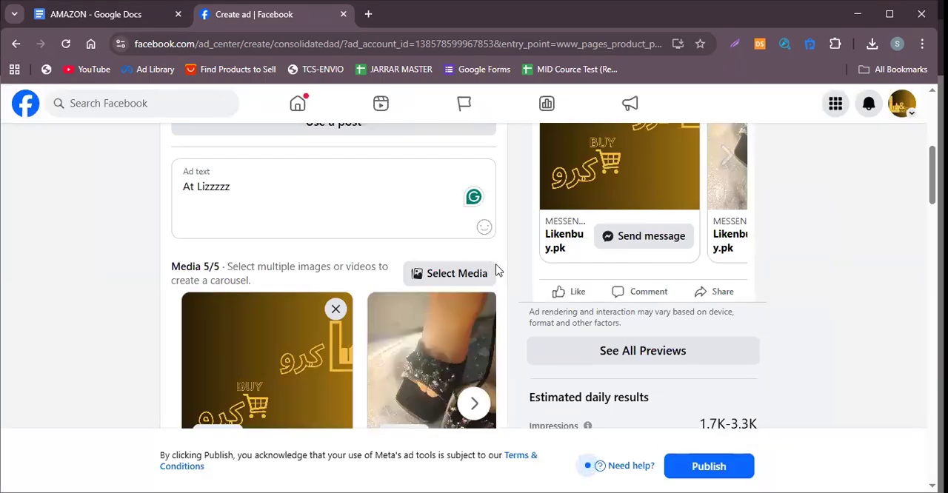
Remove the gold-and-black logo image from the carousel and look through the remaining shoe images in the ad preview.
click(336, 309)
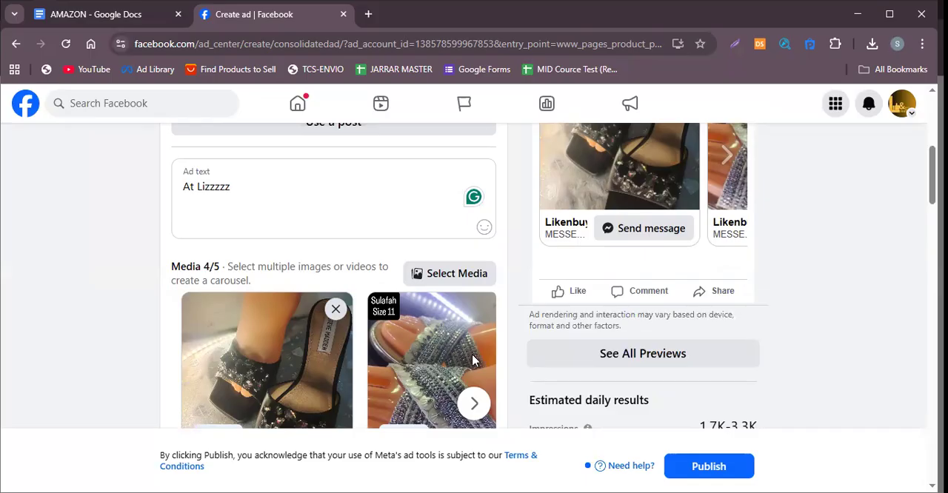
scroll(691, 288, up, 3)
scroll(690, 286, down, 2)
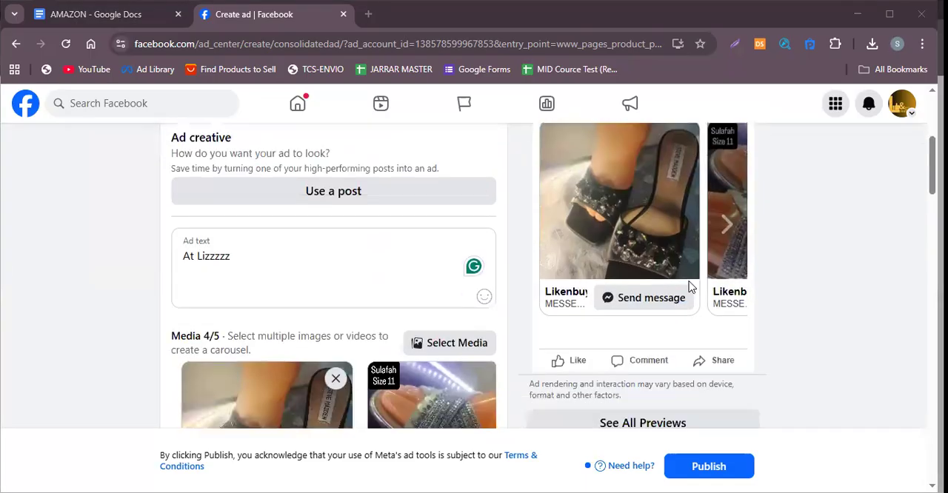
click(727, 229)
click(727, 229)
click(727, 228)
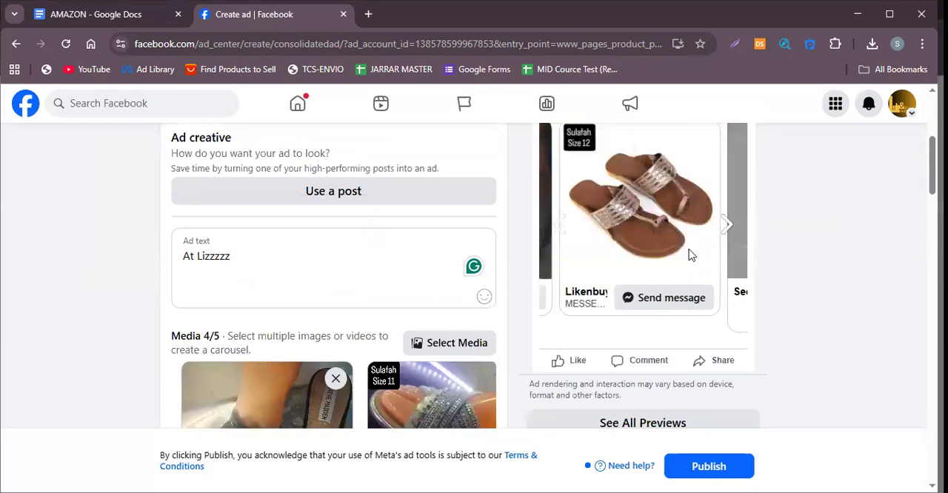
scroll(683, 261, up, 1)
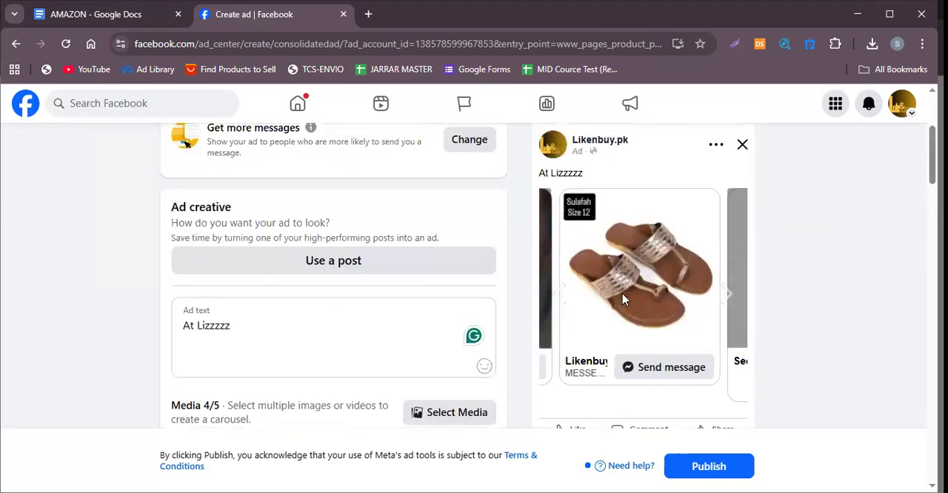
click(555, 293)
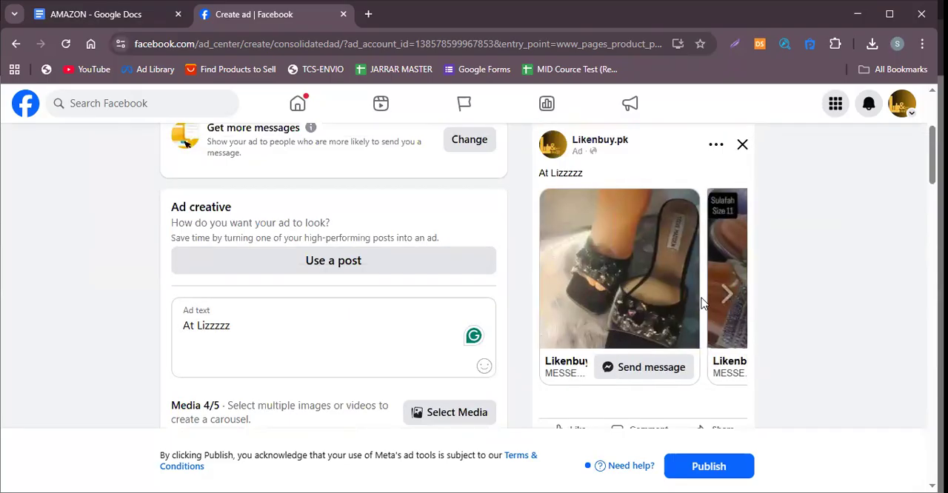
click(725, 295)
click(725, 295)
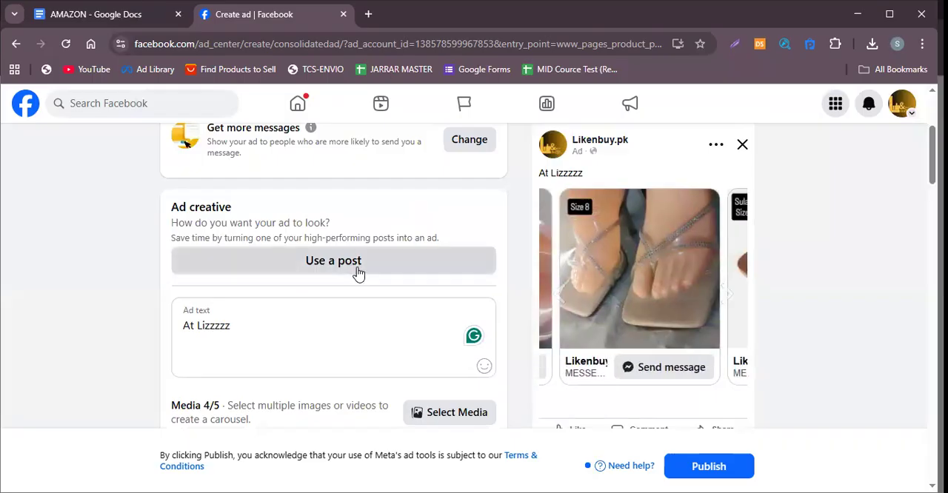
click(725, 296)
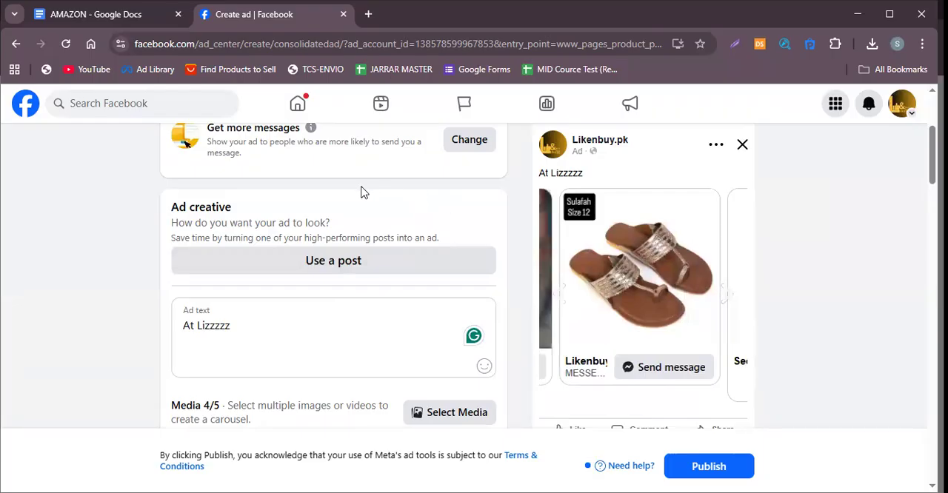
Replace the existing ad text with "worried about old designe".
click(246, 325)
drag(246, 325, 168, 326)
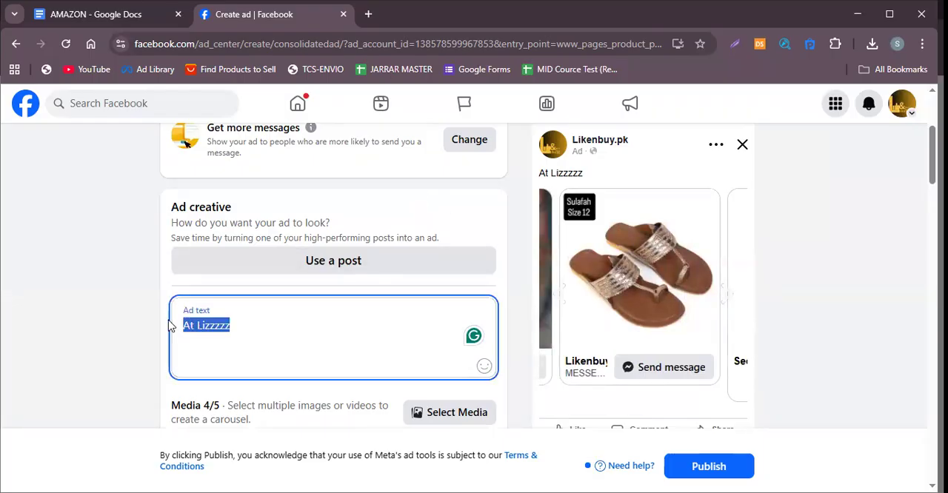
key(BackSpace)
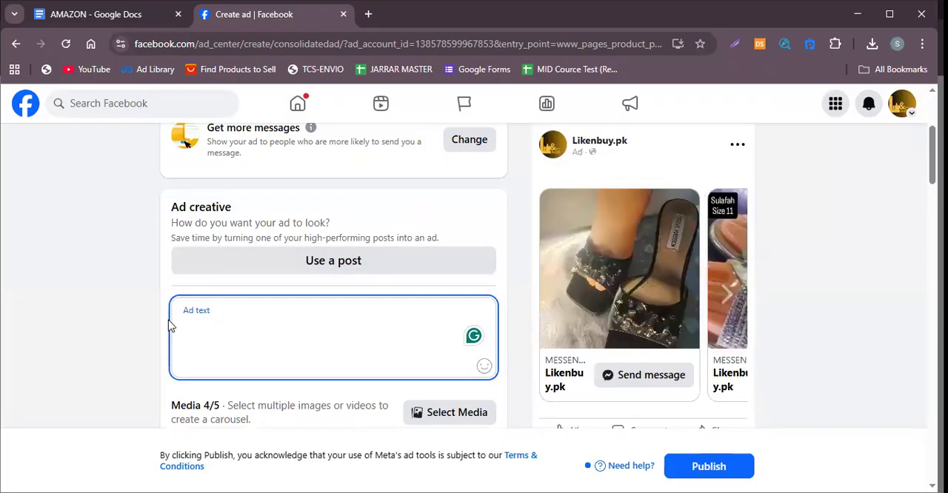
text(w)
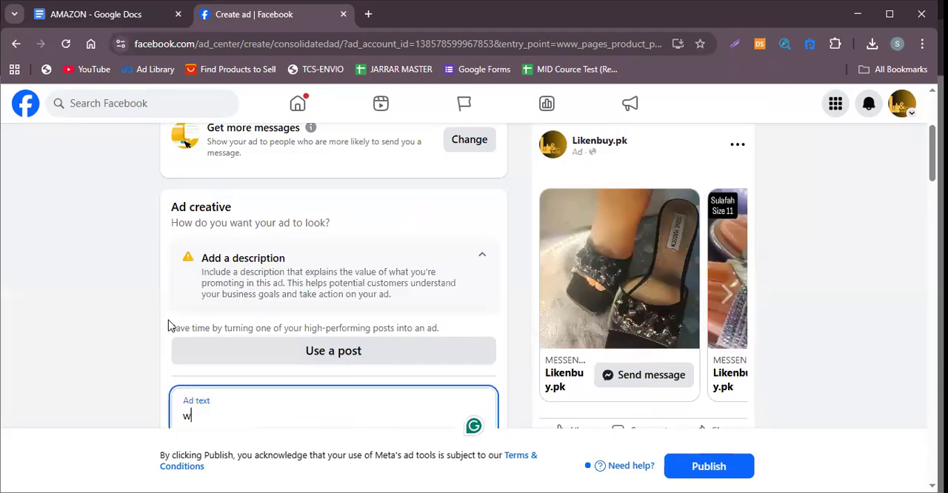
text(orried abo)
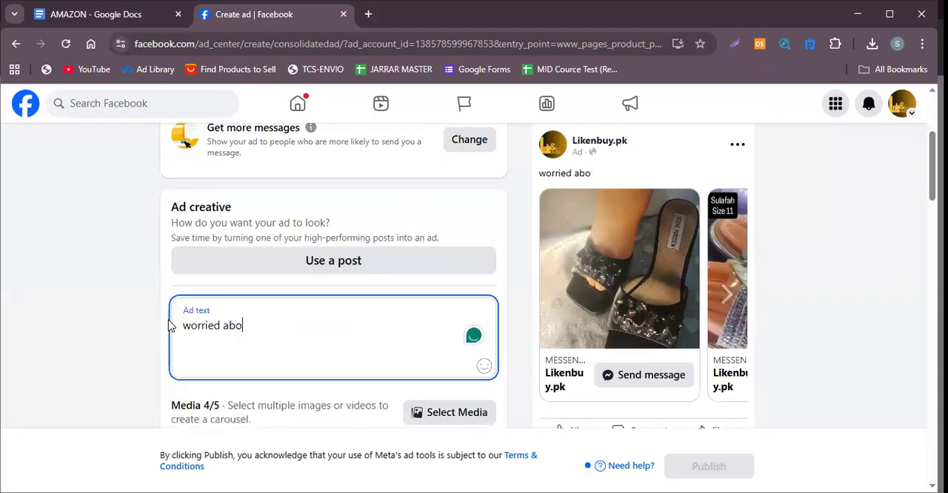
text(ut )
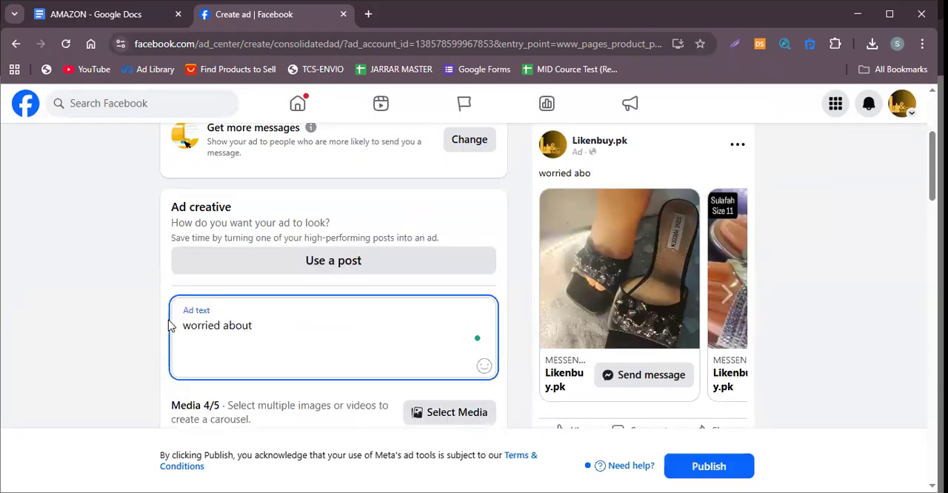
text(ut old des)
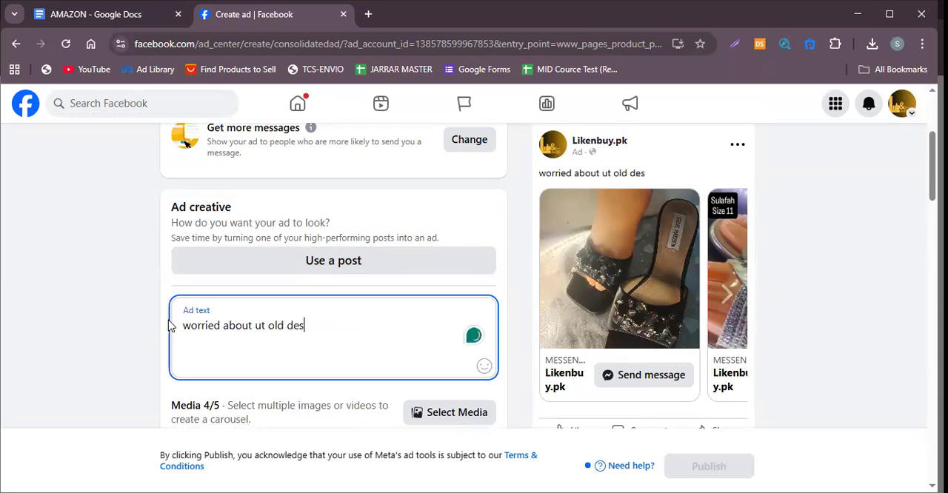
key(BackSpace)
key(BackSpace)
key(BackSpace)
key(BackSpace)
key(BackSpace)
key(BackSpace)
key(BackSpace)
key(BackSpace)
key(BackSpace)
key(BackSpace)
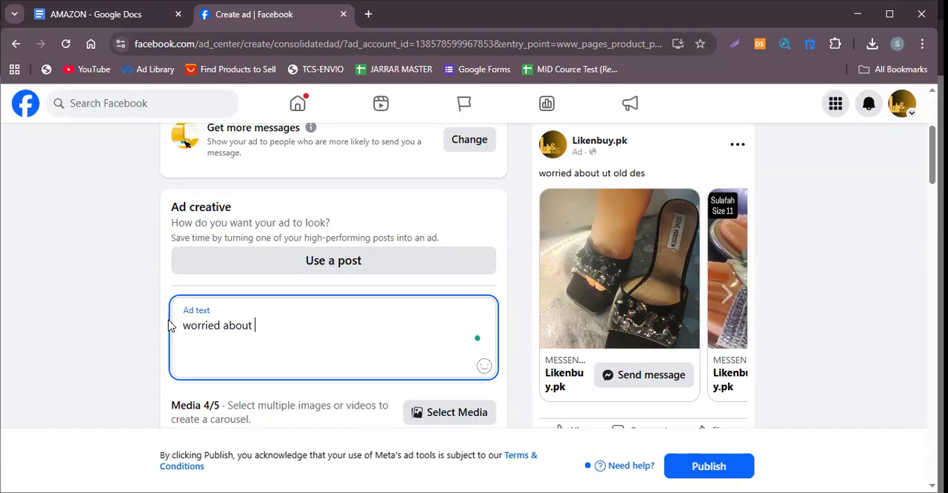
text(old e)
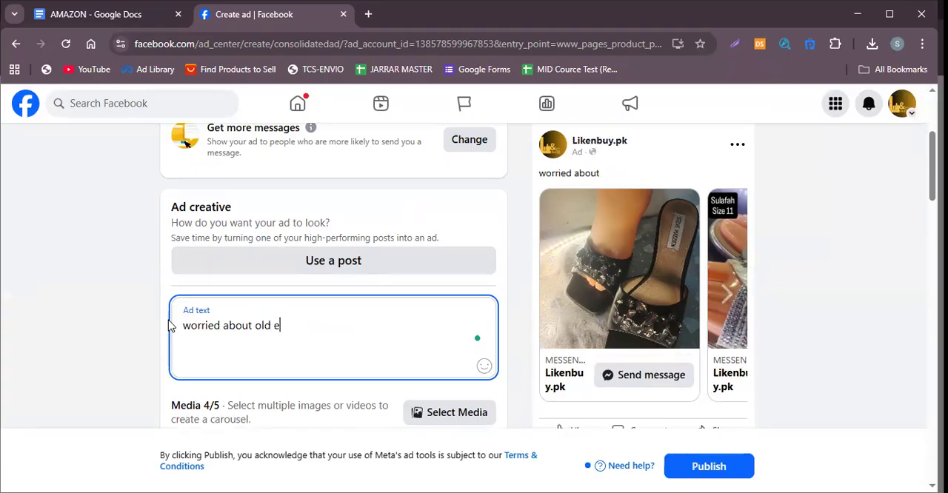
text(signe)
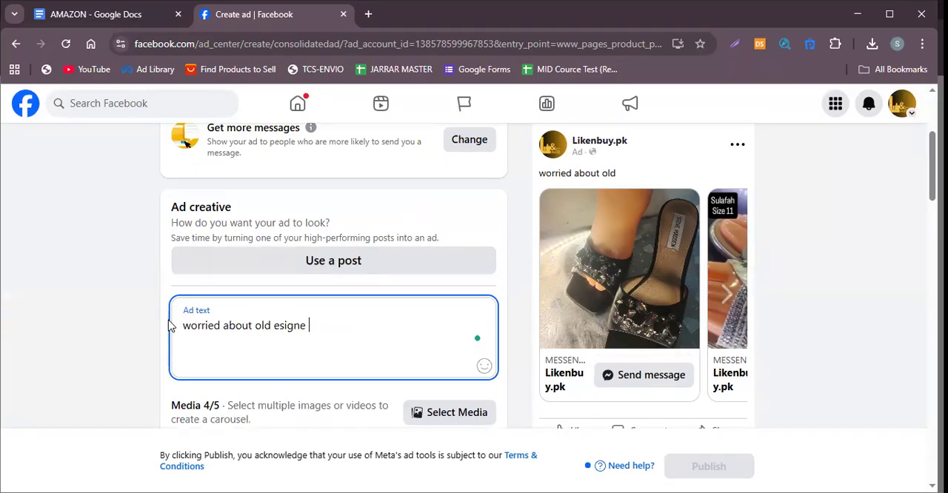
click(275, 326)
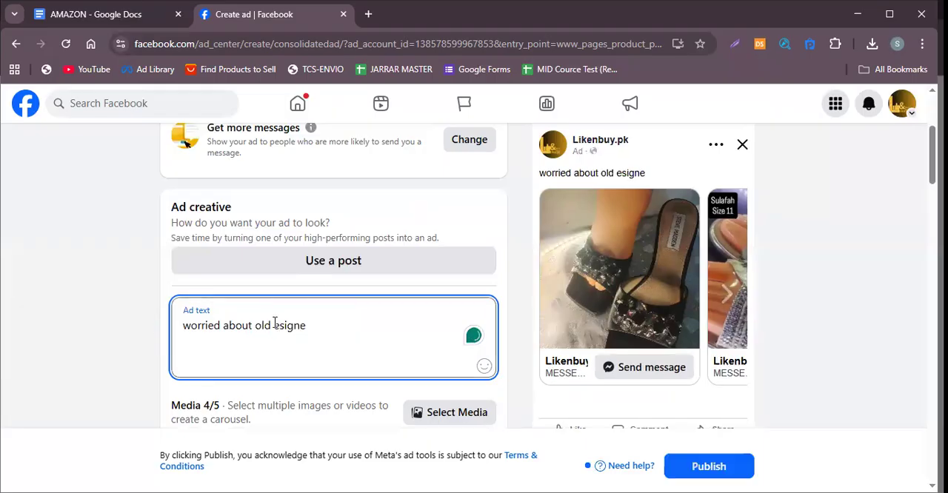
text(d)
End the ad text's first line with a period and add two line breaks after it.
click(322, 325)
text(.)
key(Return)
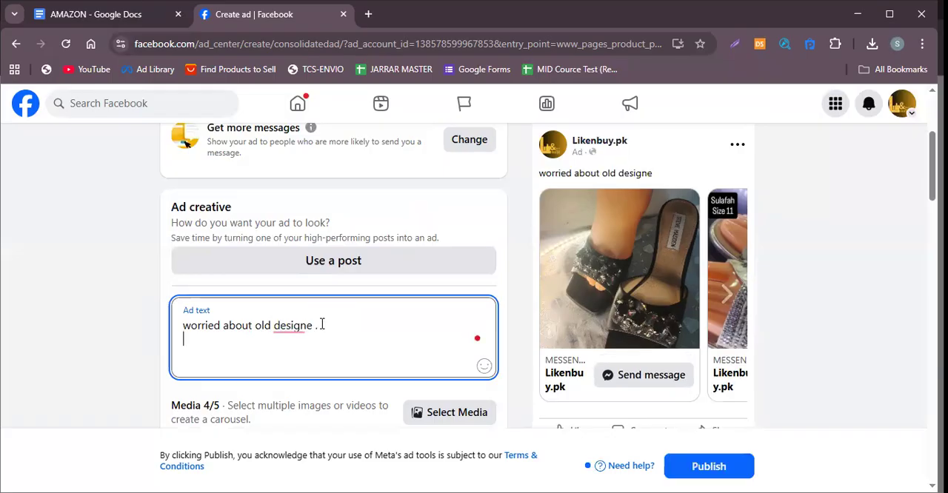
key(Return)
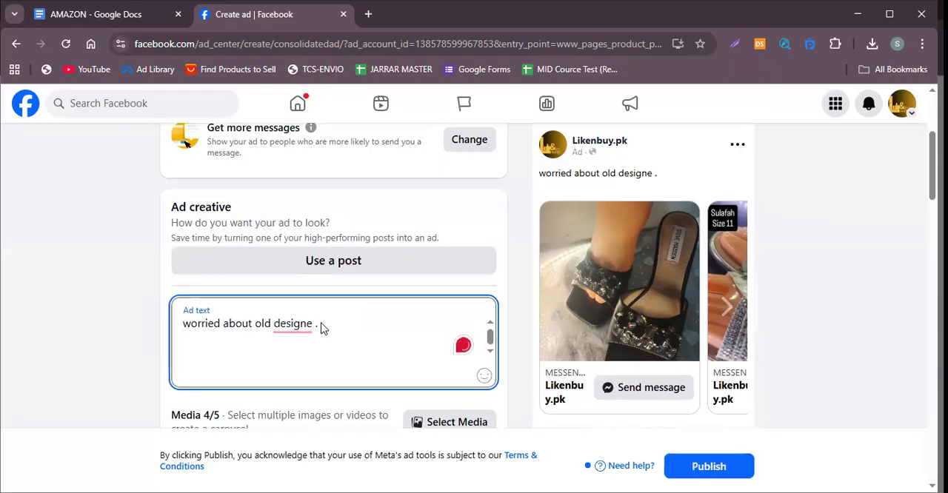
Replace the space and period at the end of the ad text's first line with a question mark.
click(293, 326)
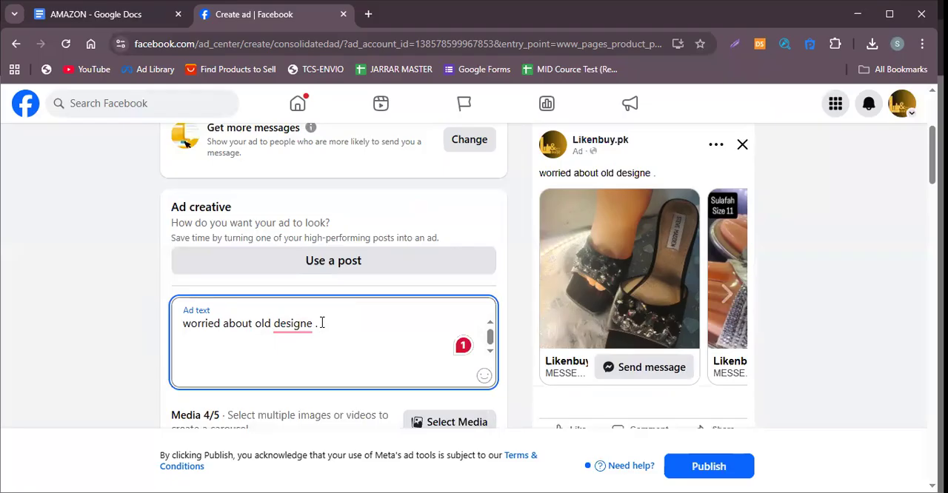
text(?)
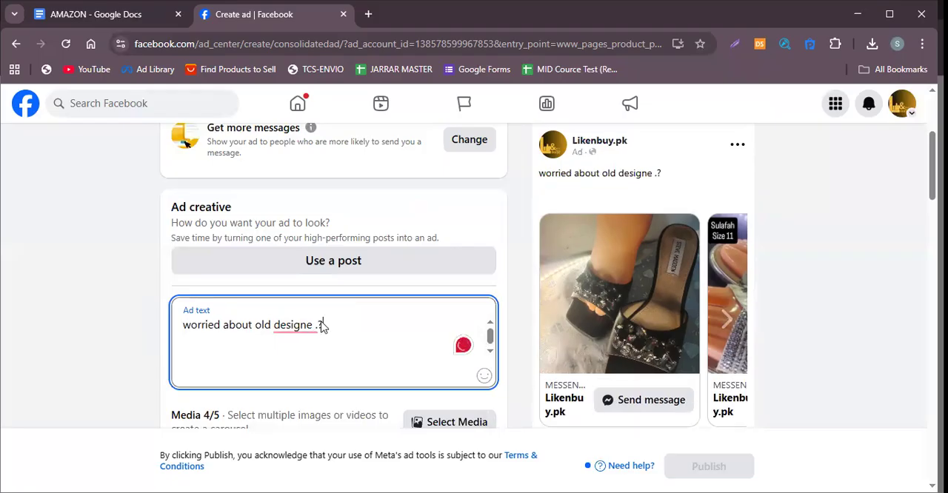
mouse_move(315, 328)
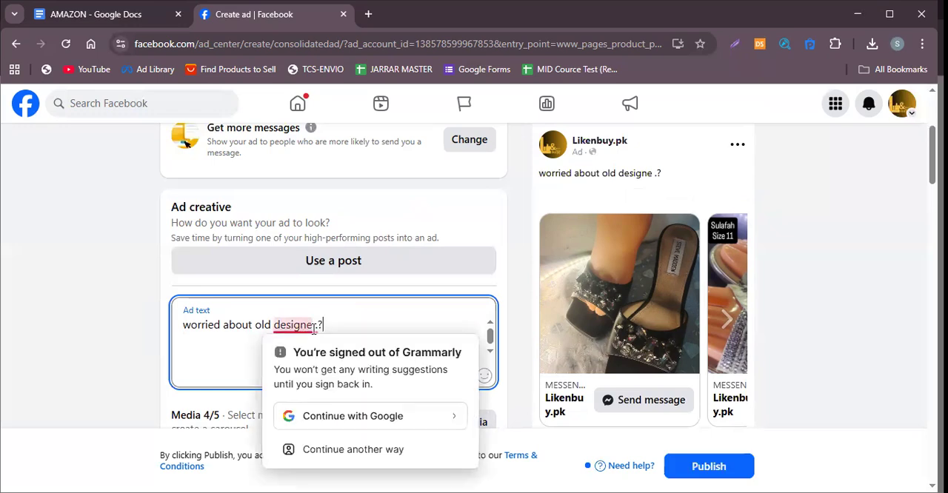
click(316, 327)
key(BackSpace)
click(339, 330)
mouse_move(310, 328)
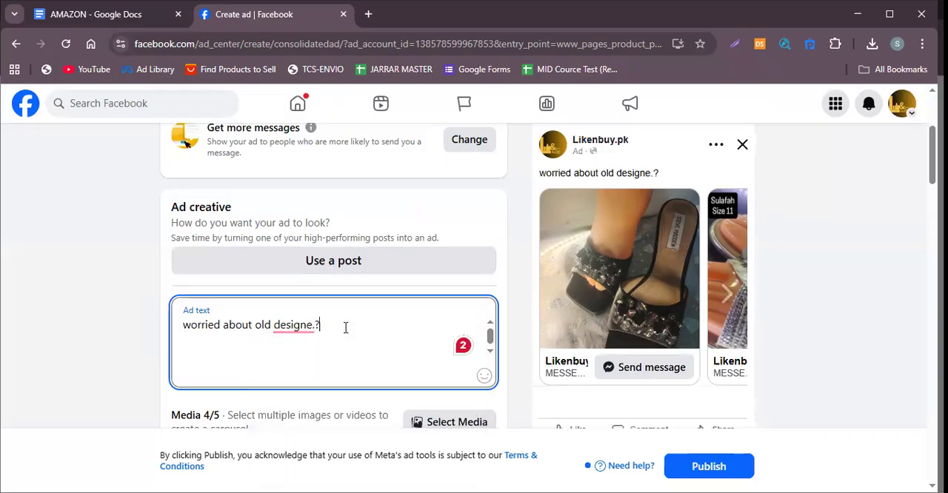
click(316, 326)
key(BackSpace)
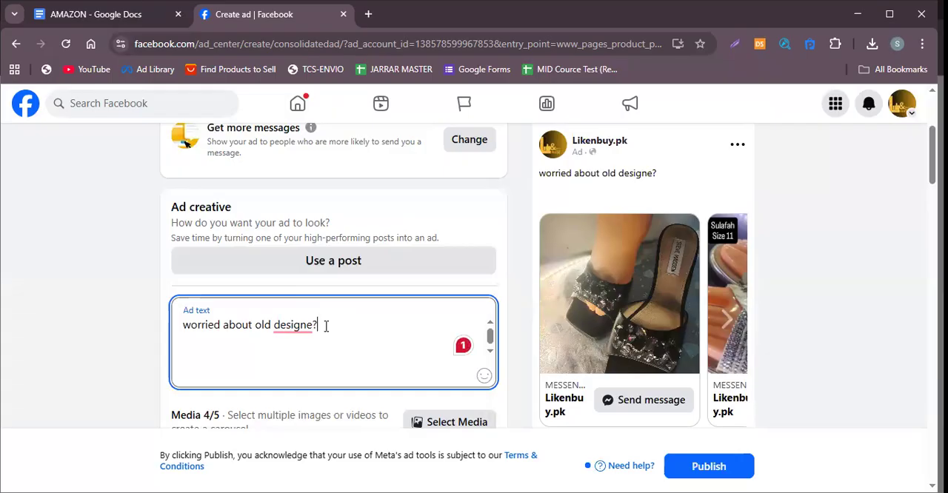
Add the line "likenbuy brings you fashion with comfort" to the ad text, separated from the opening question by a blank line.
key(Return)
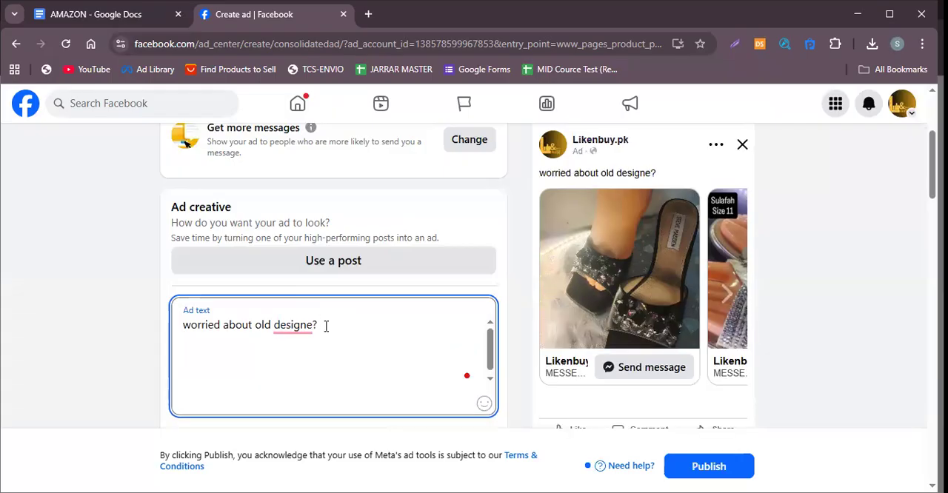
text(Iikenbyt)
key(BackSpace)
key(BackSpace)
key(BackSpace)
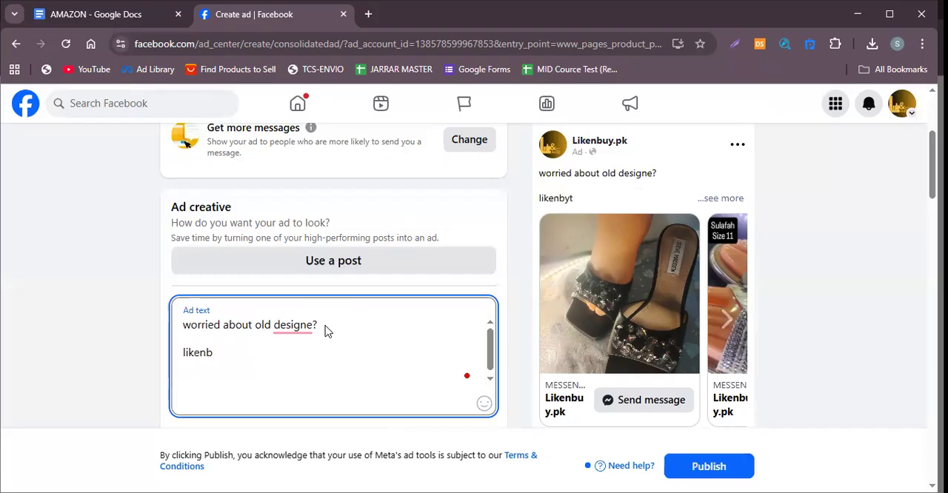
text(uy brigns )
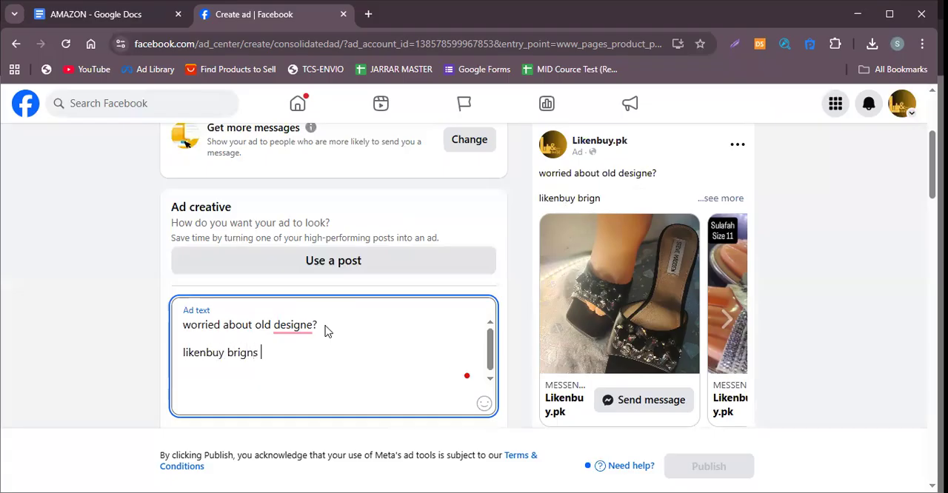
text(you)
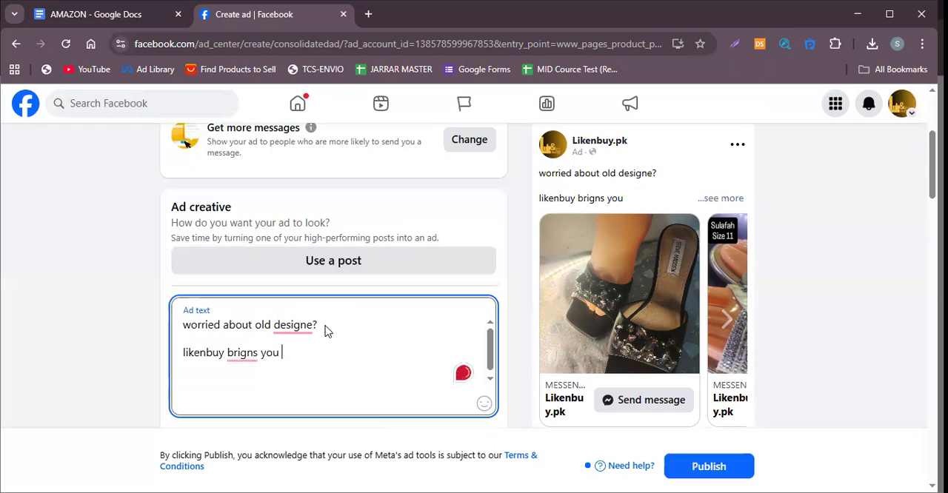
key(BackSpace)
key(BackSpace)
key(BackSpace)
key(BackSpace)
key(BackSpace)
key(BackSpace)
key(BackSpace)
key(BackSpace)
text(ngs )
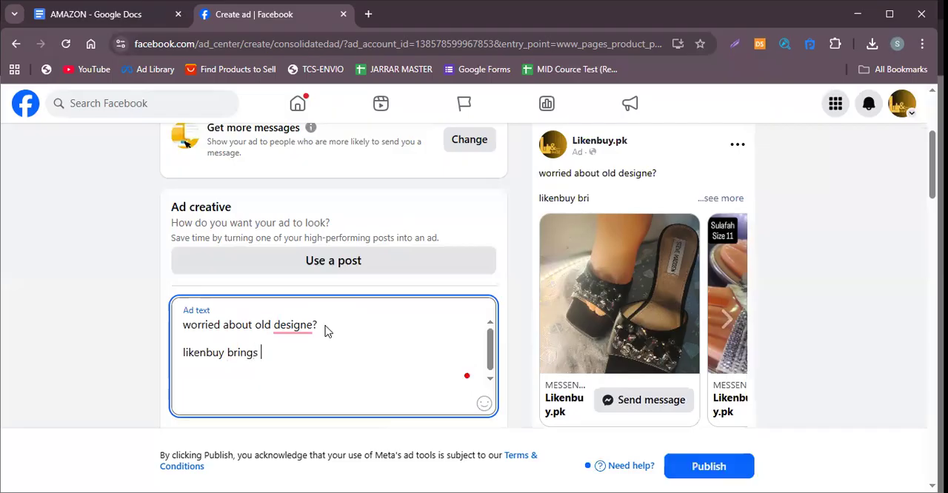
text(you fashi)
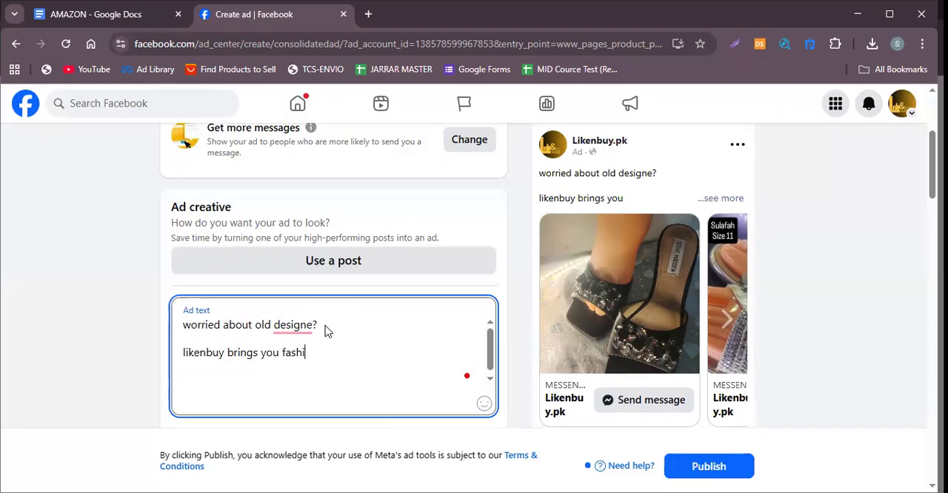
text(on with c)
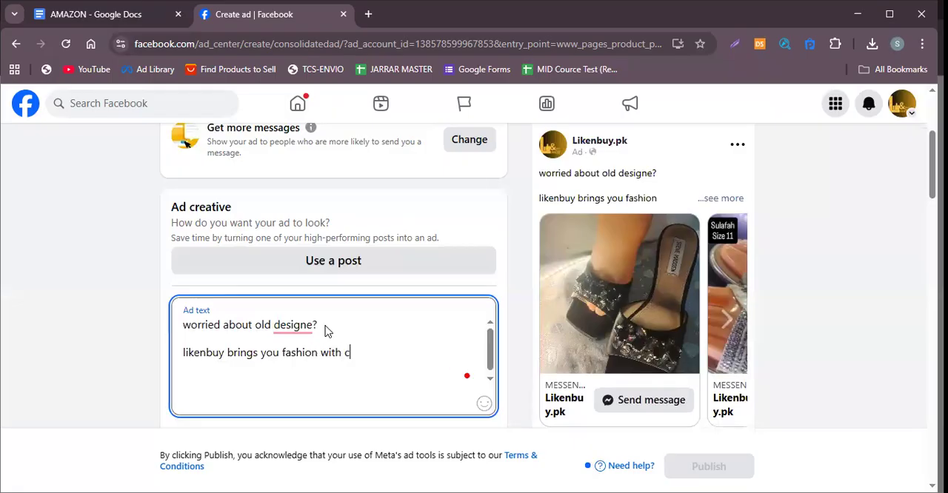
text(omfort)
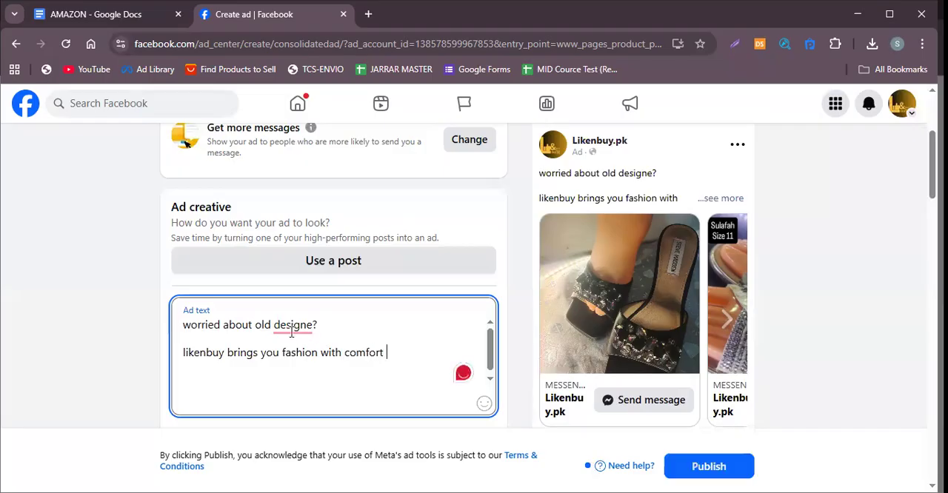
Start a new paragraph in the ad text, one blank line below "likenbuy brings you fashion with comfort".
mouse_move(292, 332)
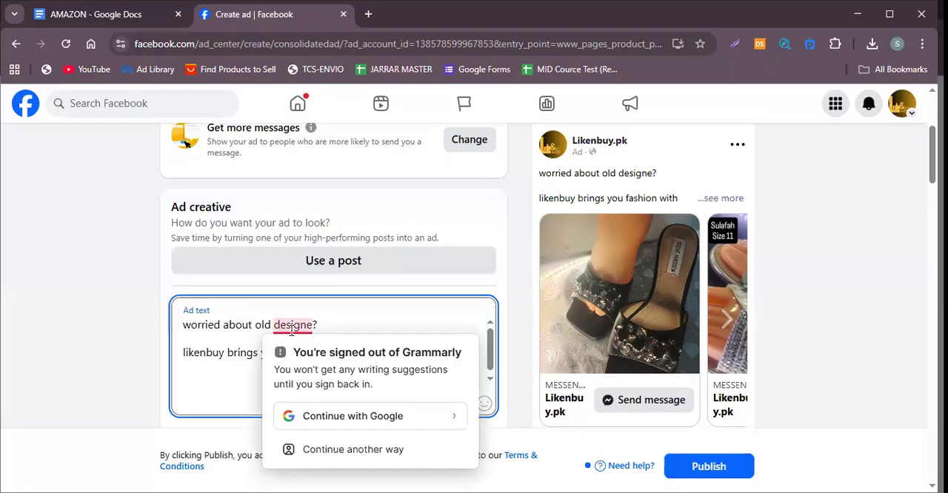
click(416, 324)
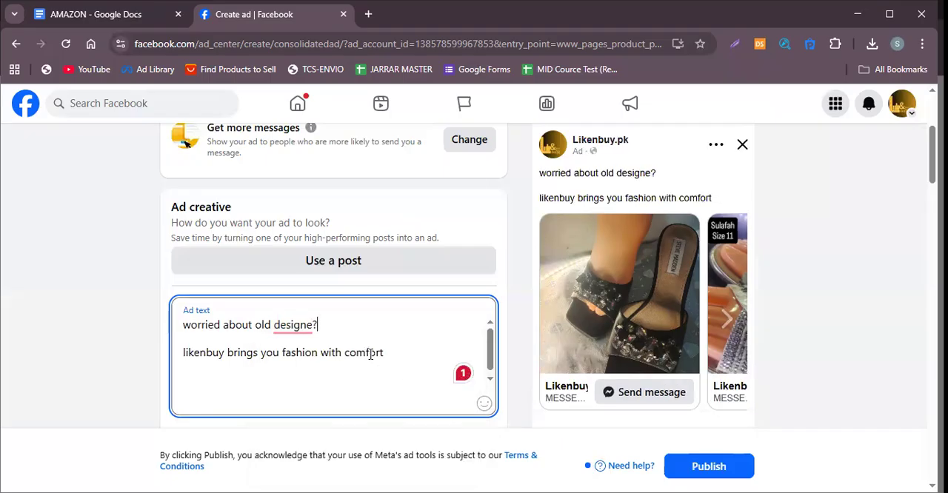
key(Return)
key(Return)
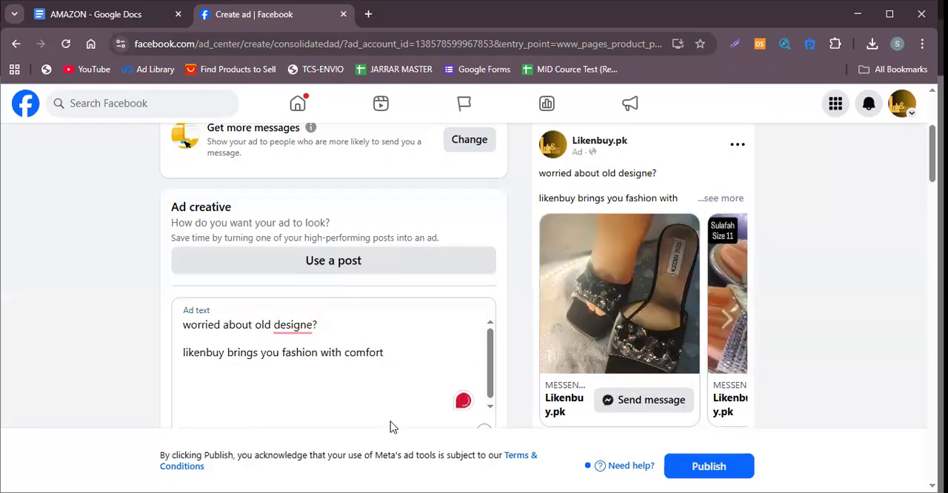
key(ctrl+a)
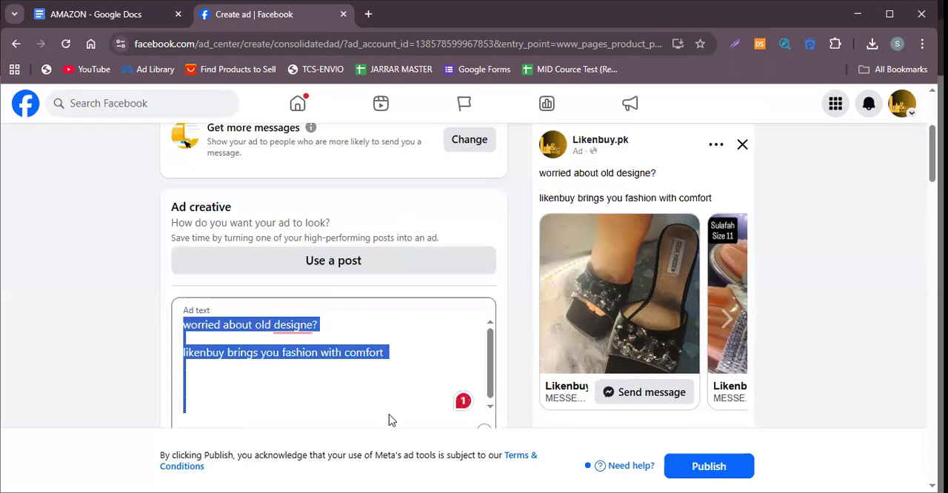
click(391, 420)
key(BackSpace)
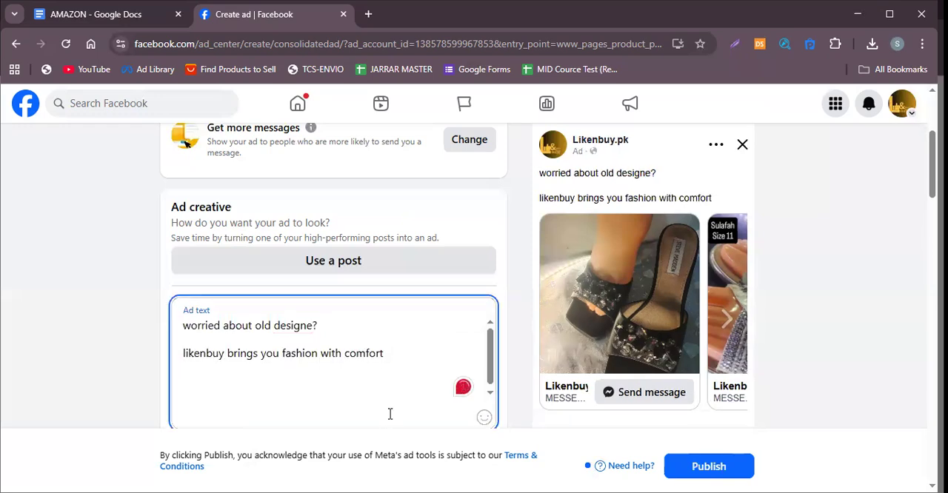
key(Return)
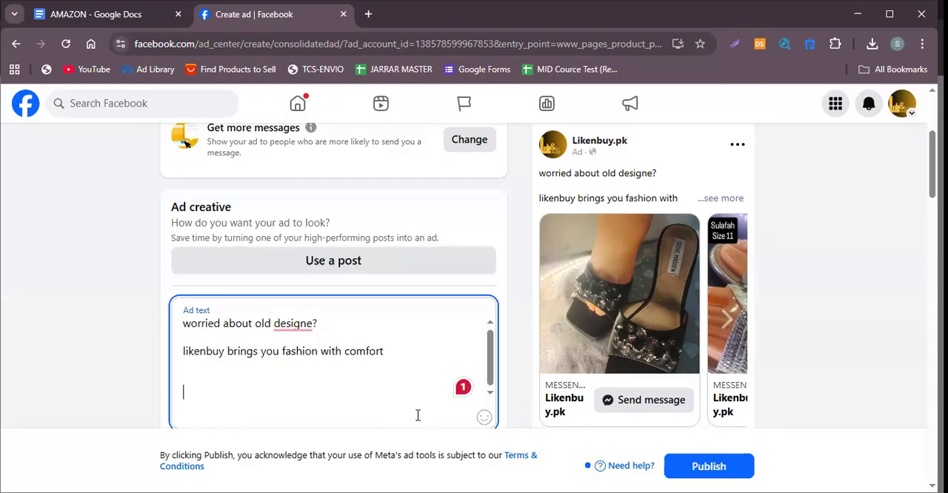
text(\\)
key(BackSpace)
key(BackSpace)
key(BackSpace)
key(BackSpace)
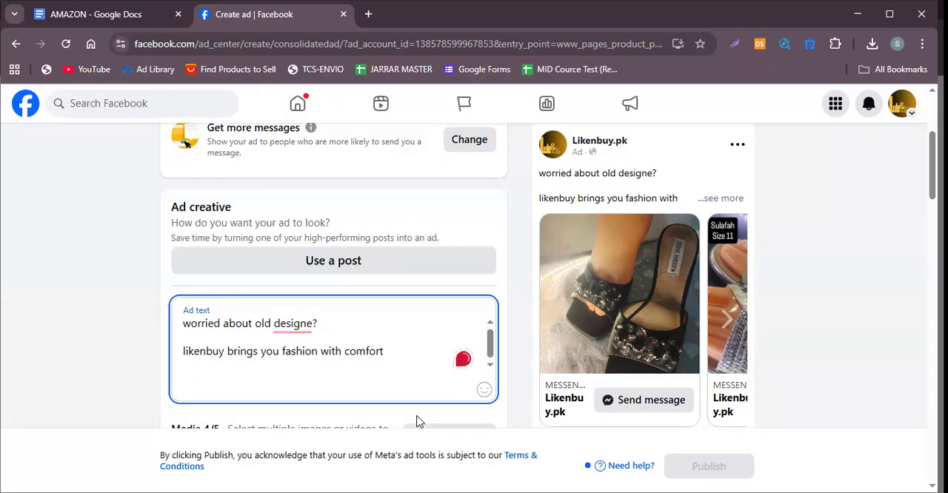
key(Return)
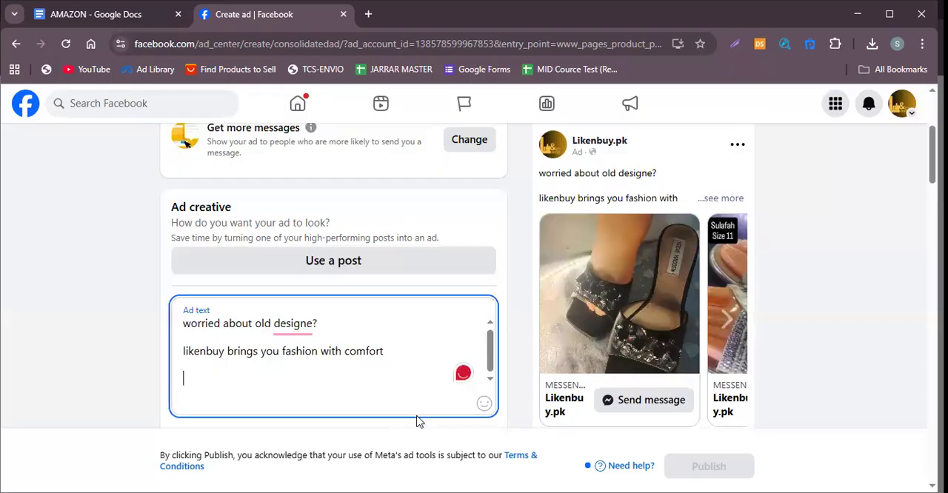
Enter "grab you designe before its got OOS" as the ad text's last line.
text(grab)
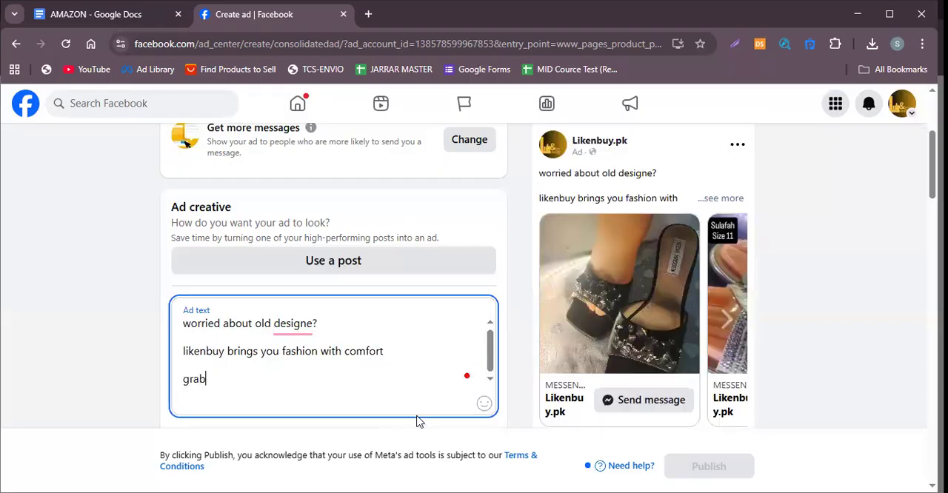
text( you desi)
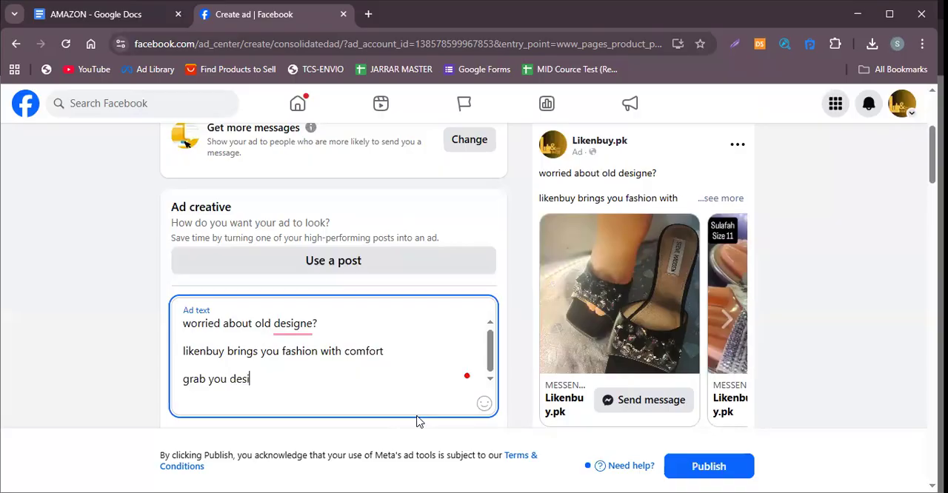
text(gne before )
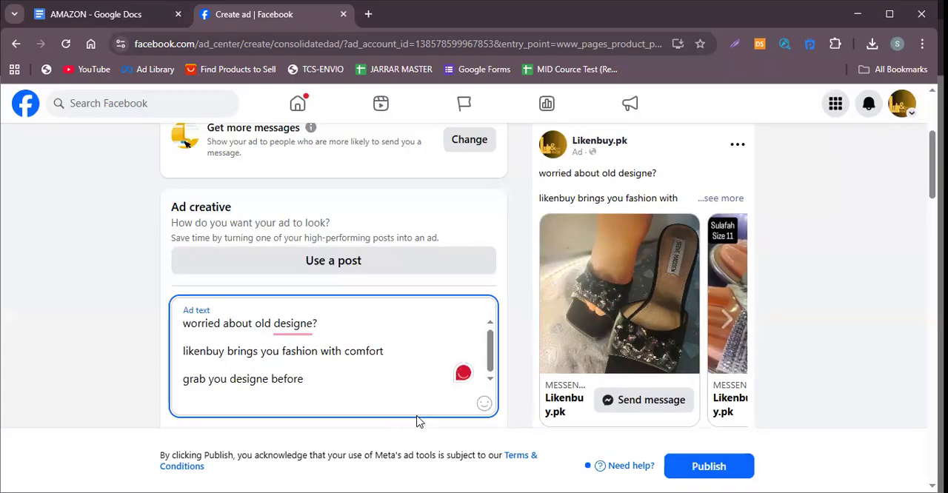
text(its go)
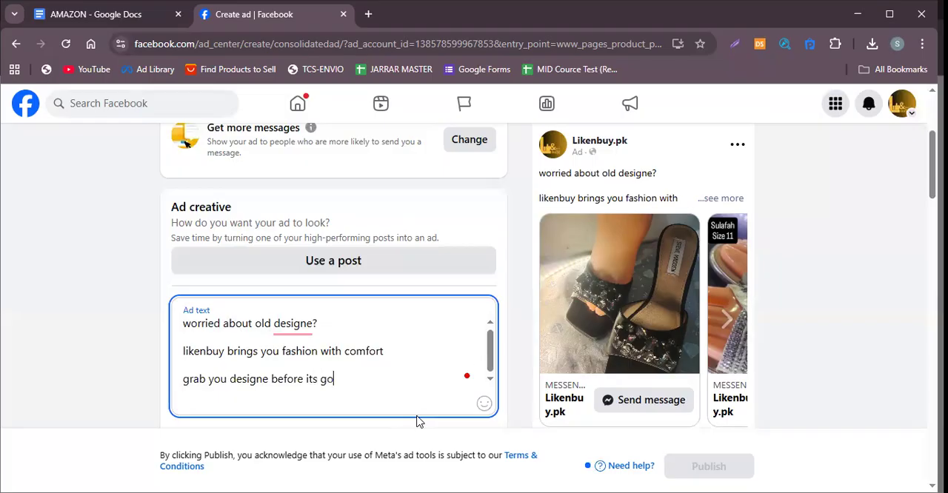
text(t OOS)
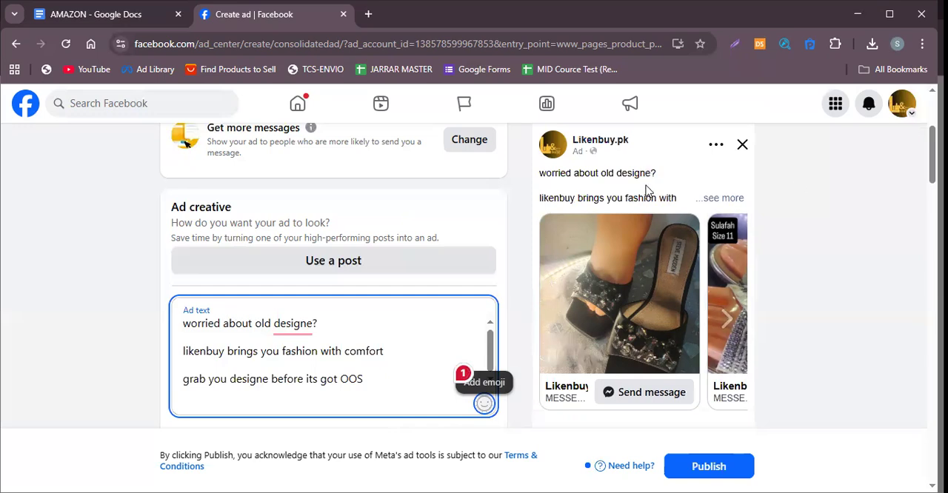
Remove the blank lines between the three lines of the ad text.
click(181, 351)
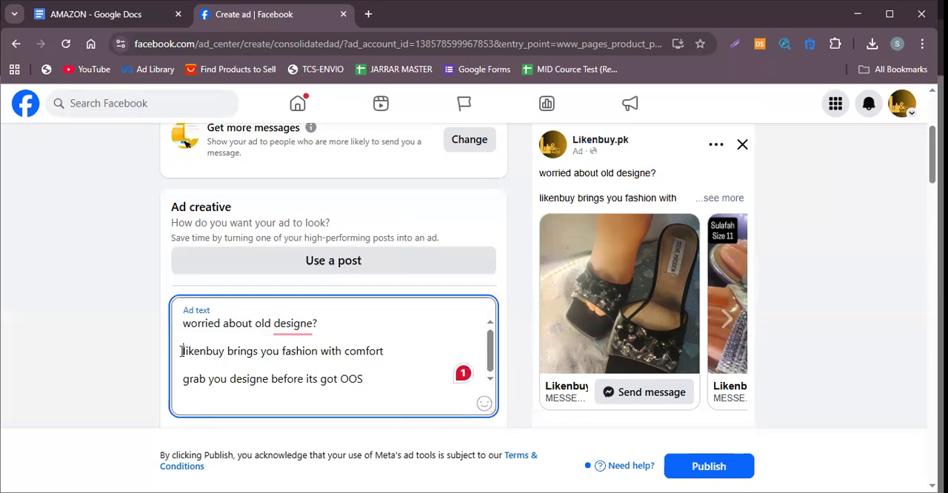
key(BackSpace)
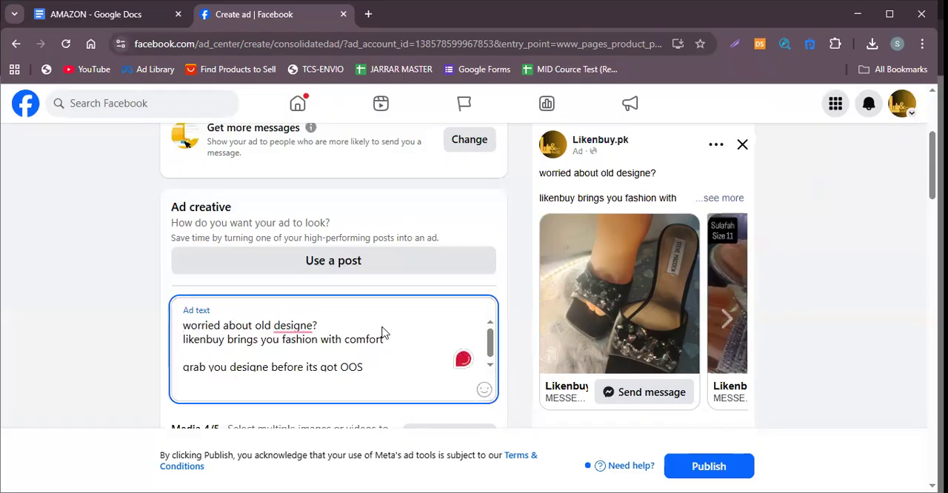
click(182, 366)
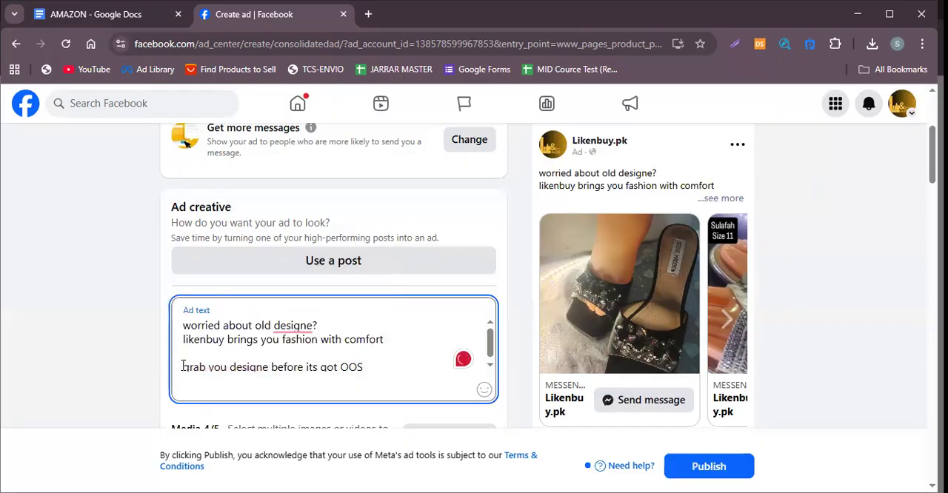
key(BackSpace)
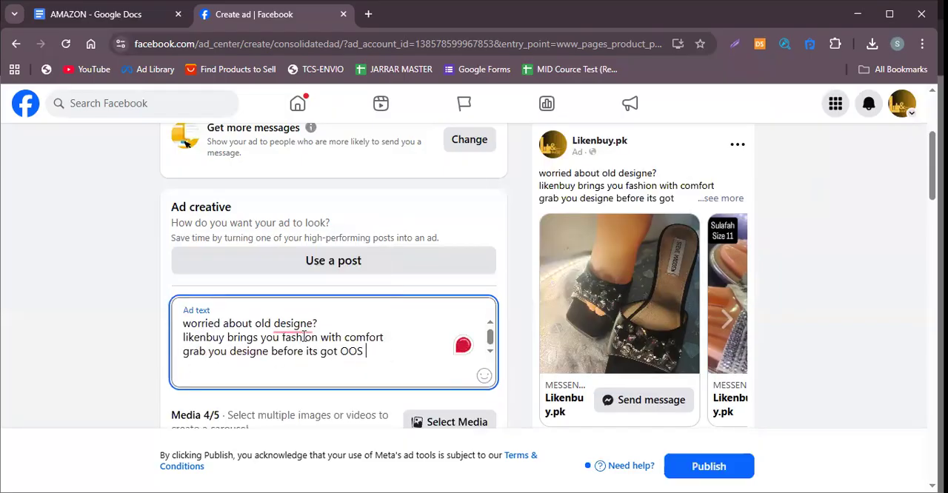
mouse_move(299, 326)
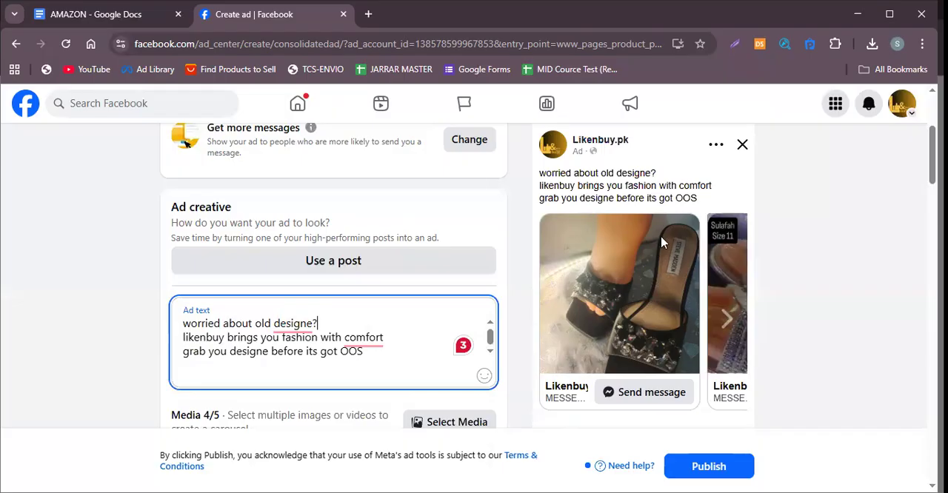
Review the carousel headlines and the Messaging section's default welcome message template with its greeting and questions.
scroll(618, 400, down, 1)
scroll(425, 383, down, 4)
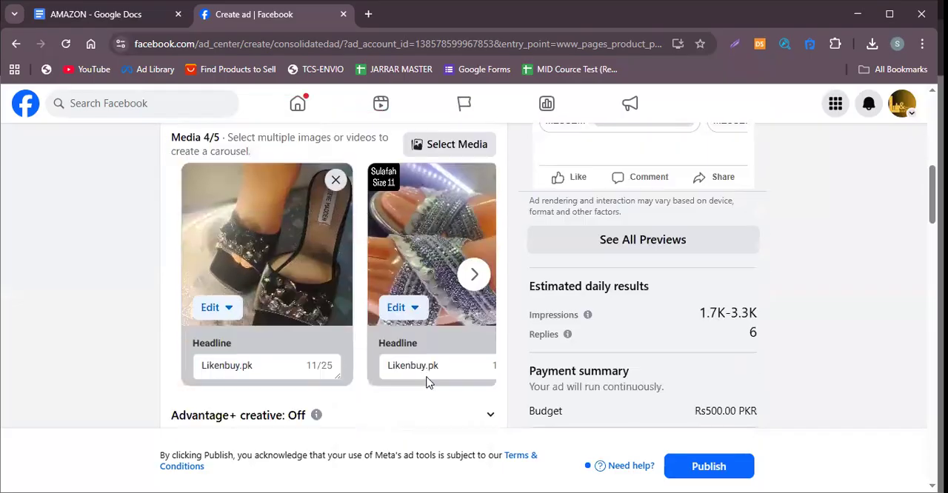
scroll(426, 383, down, 3)
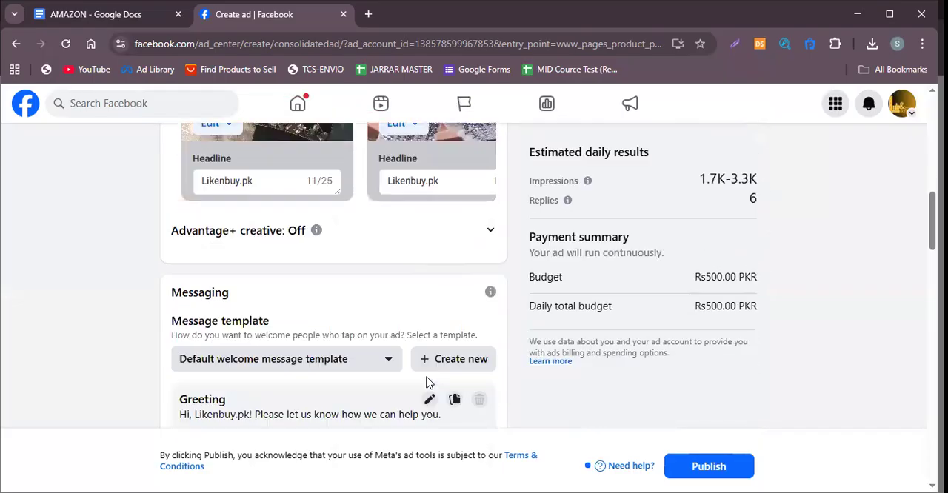
scroll(448, 378, down, 1)
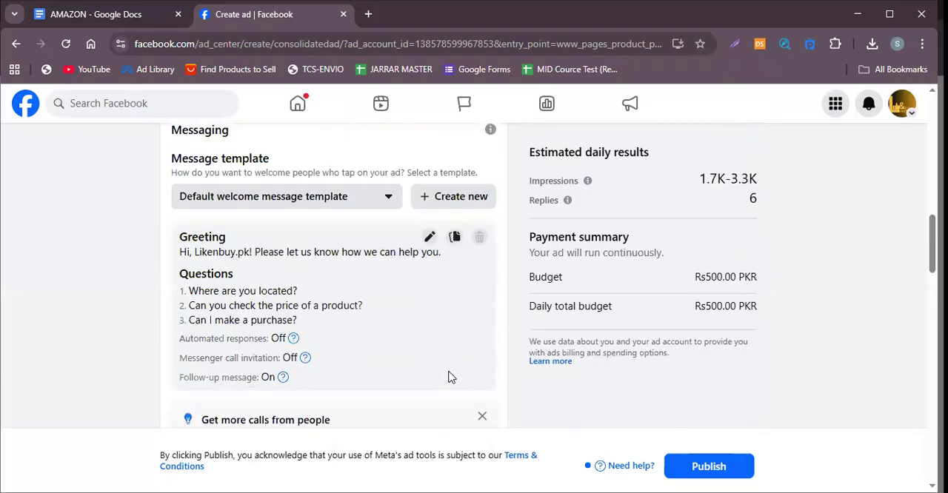
scroll(448, 378, down, 1)
scroll(419, 318, up, 6)
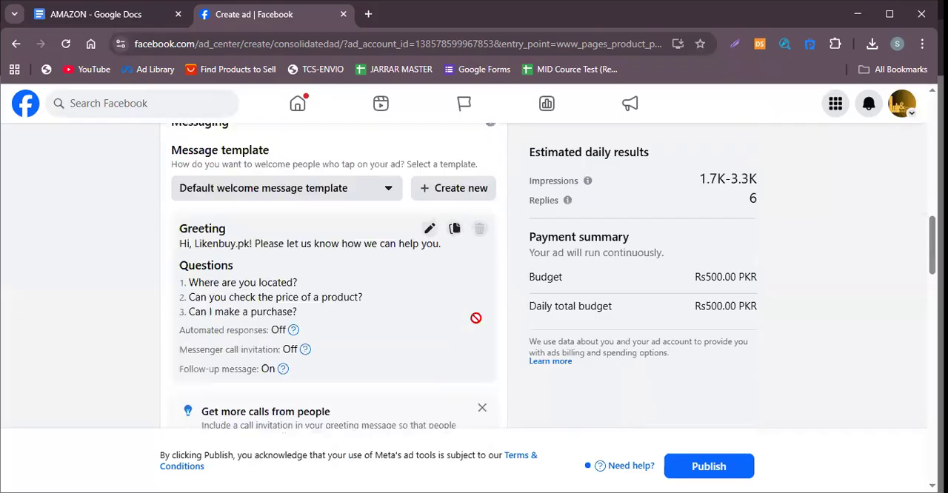
Turn on Advantage+ creative for the carousel ad and collapse its section.
scroll(609, 353, up, 2)
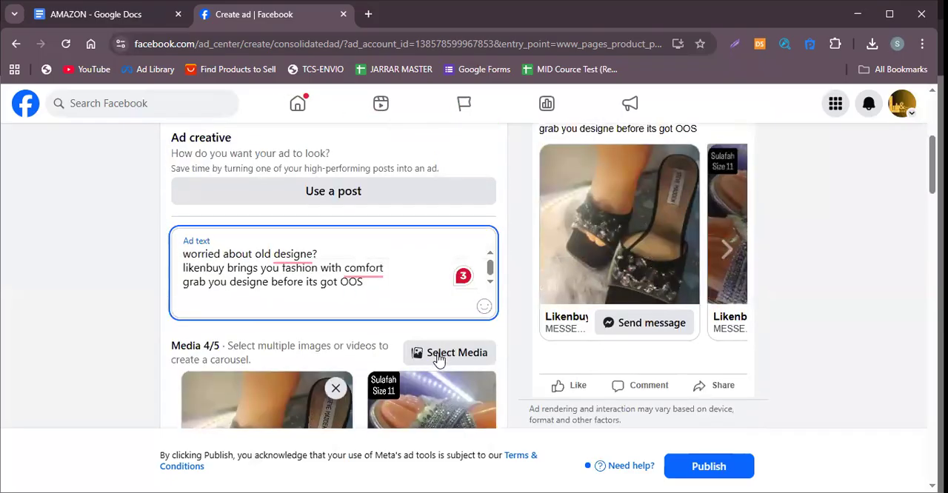
scroll(438, 355, down, 1)
scroll(440, 318, down, 2)
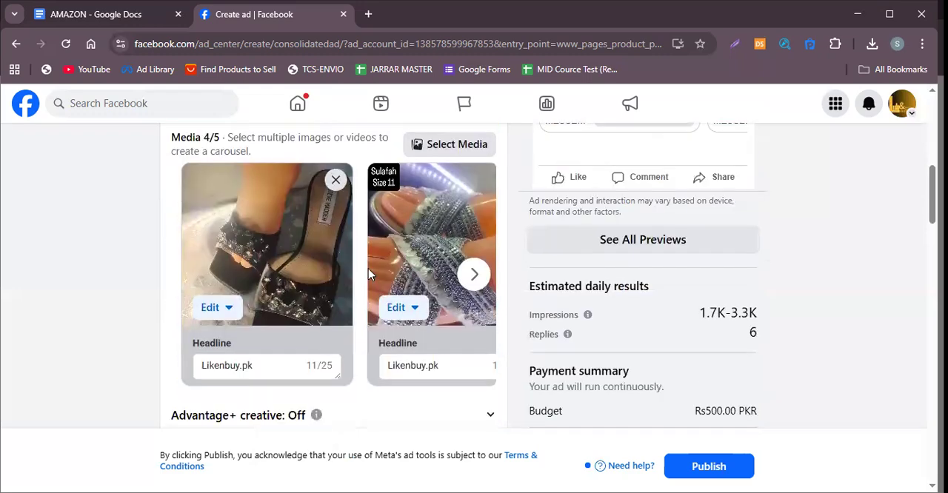
scroll(368, 268, up, 3)
scroll(346, 280, down, 5)
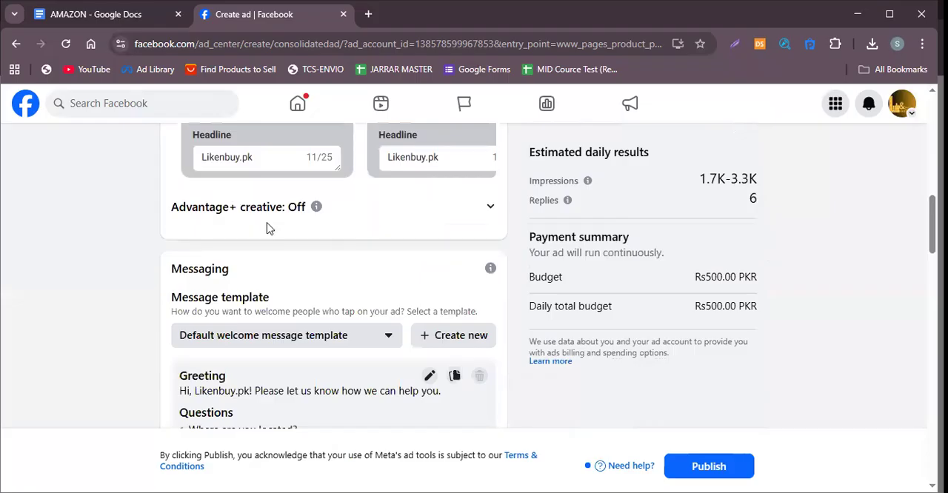
click(491, 207)
click(474, 237)
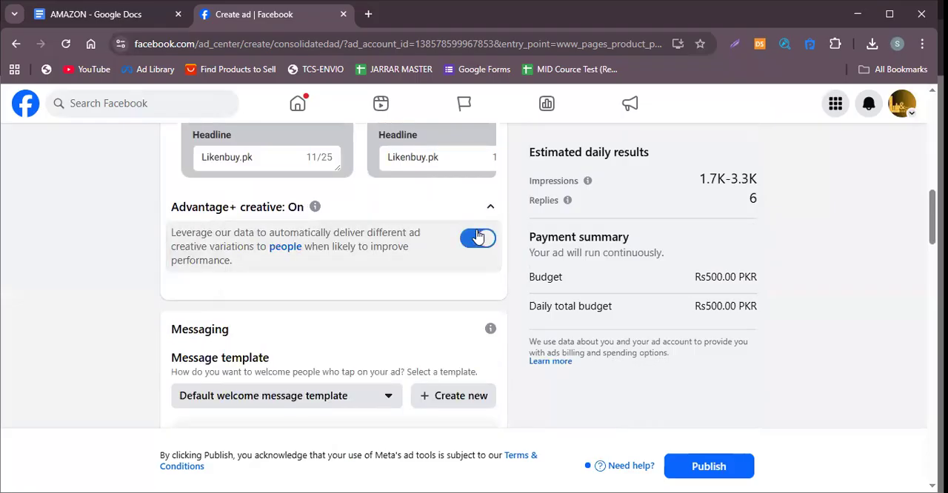
click(490, 207)
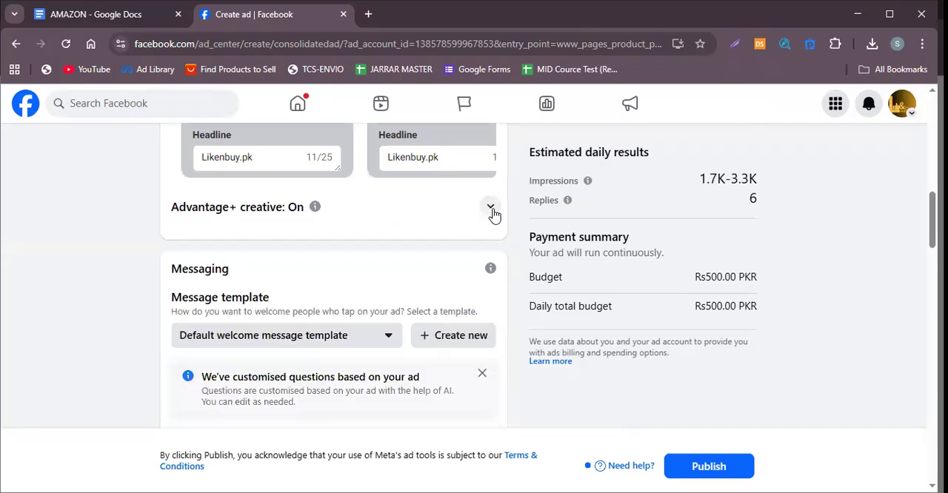
Review the ad text and carousel cards, and open the first card's headline for editing.
scroll(365, 238, up, 2)
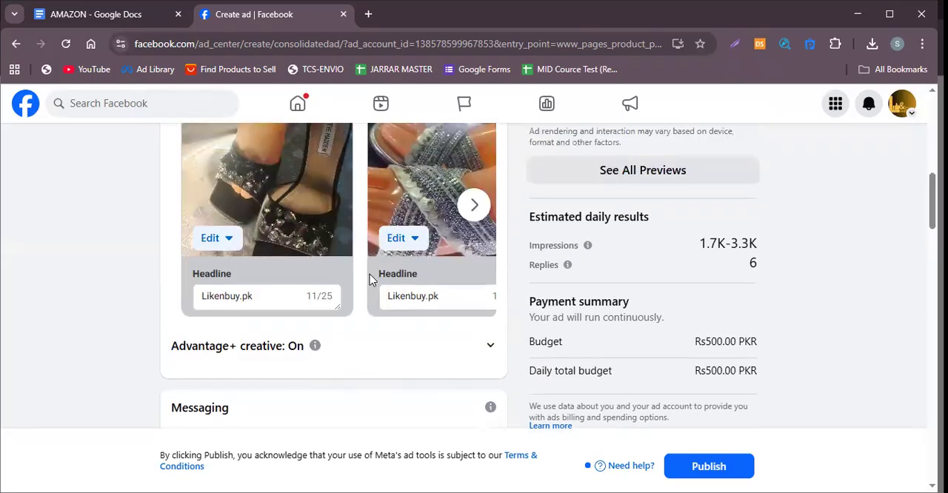
scroll(370, 274, up, 2)
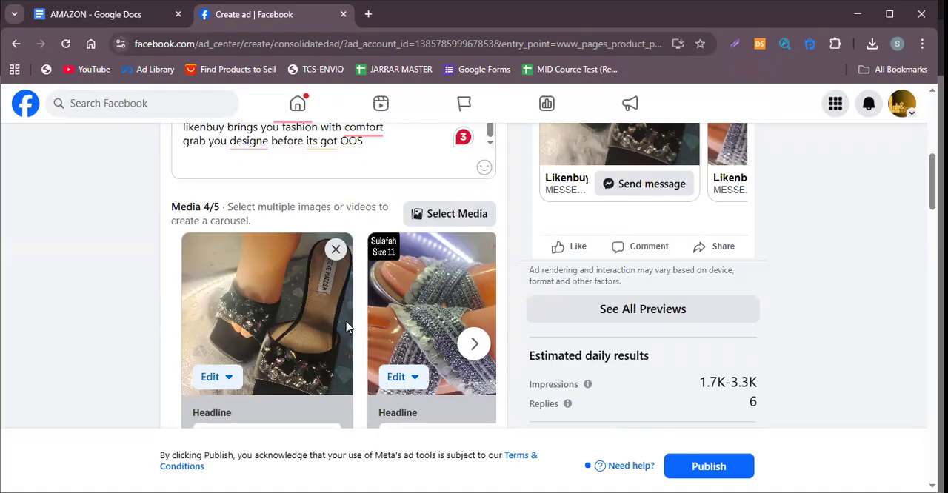
scroll(346, 327, down, 2)
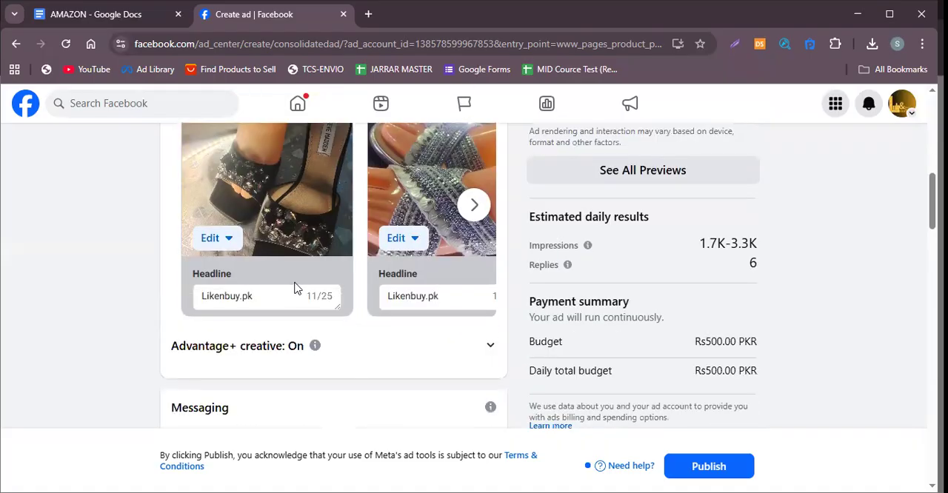
scroll(261, 274, up, 5)
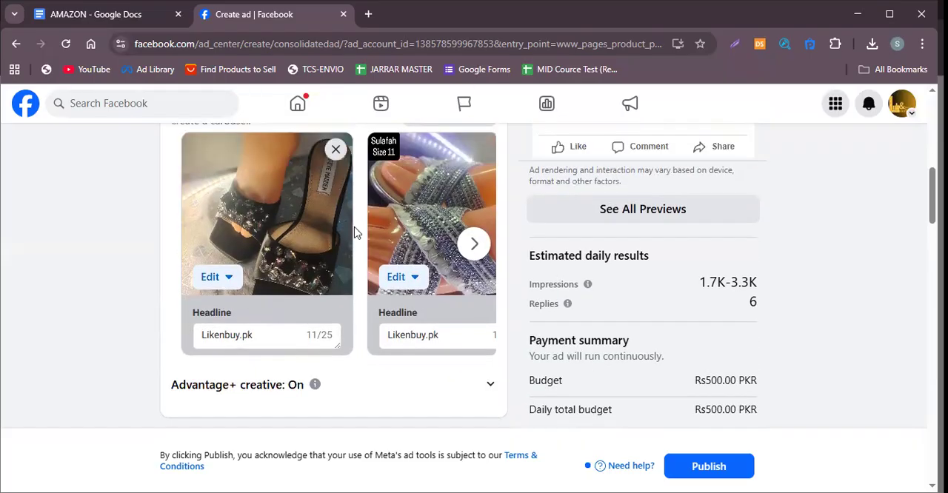
scroll(272, 352, down, 4)
click(263, 363)
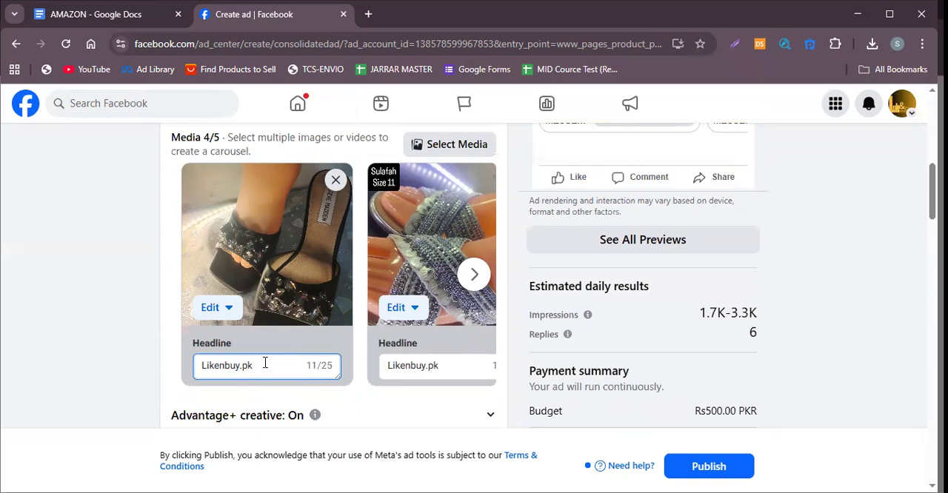
Open the Meta Ad Library in a new tab and examine the texts and videos of the active "Luckinwish" ads.
click(368, 14)
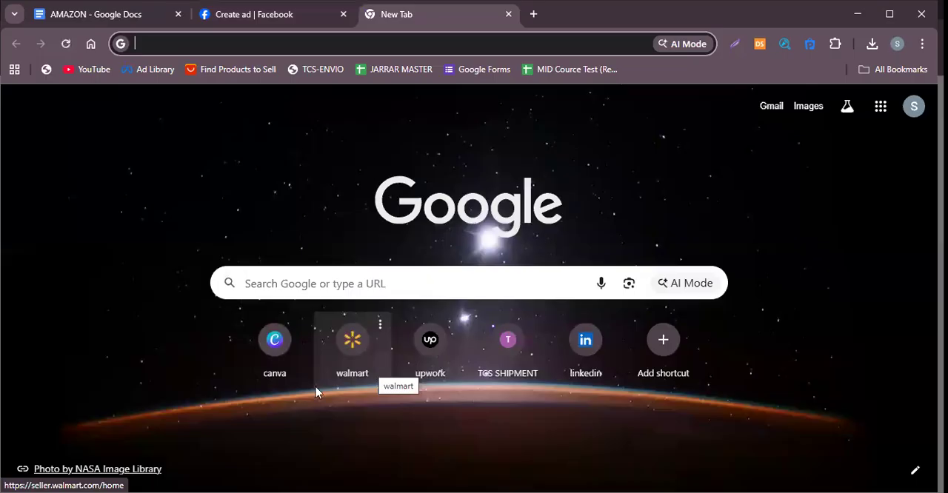
click(154, 74)
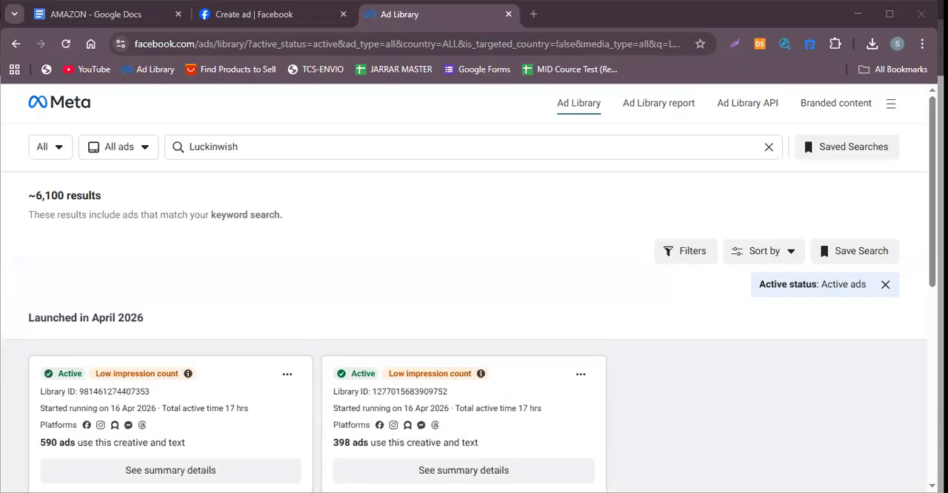
scroll(546, 326, down, 2)
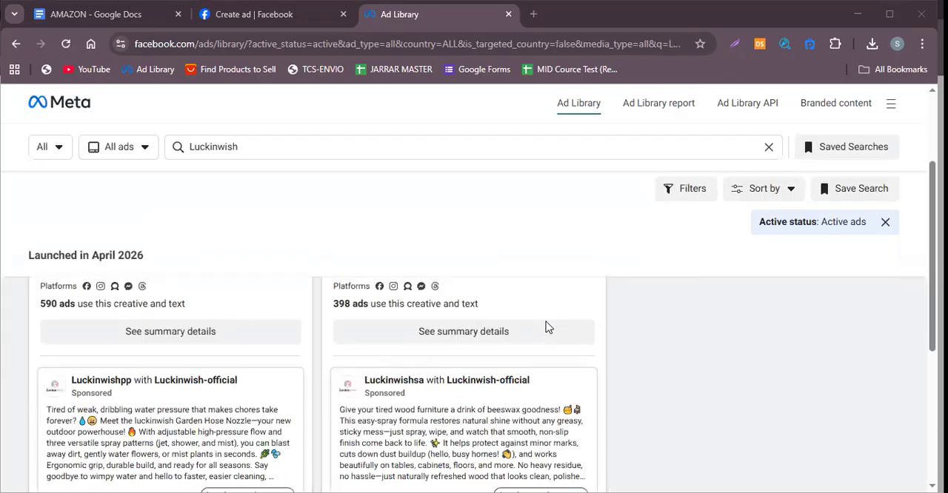
scroll(546, 327, down, 2)
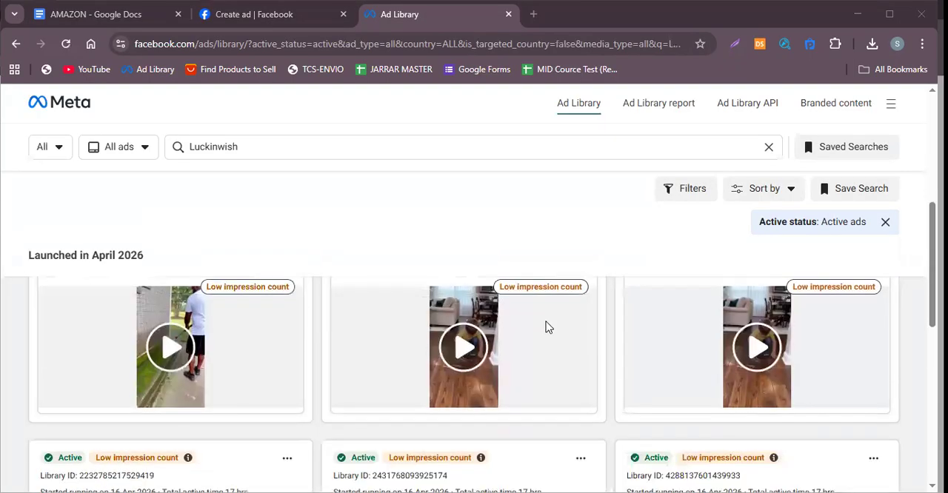
scroll(546, 327, down, 2)
scroll(548, 329, down, 1)
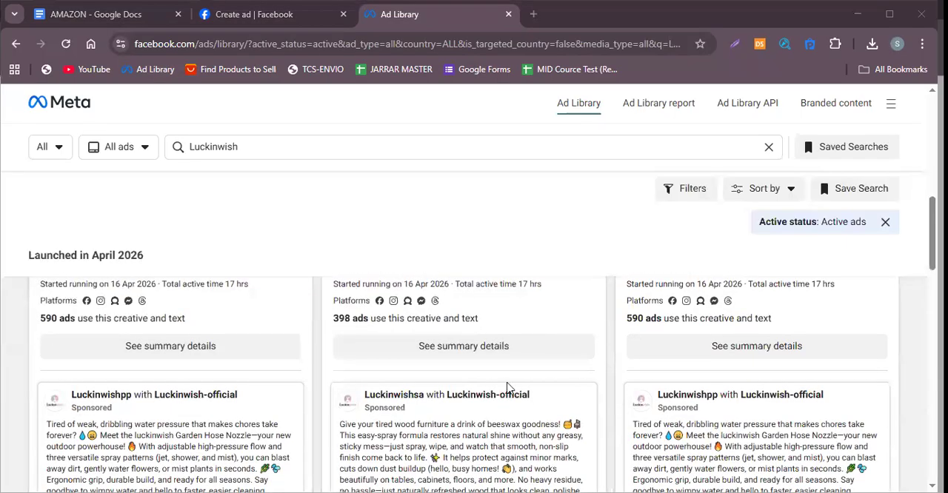
scroll(389, 289, down, 3)
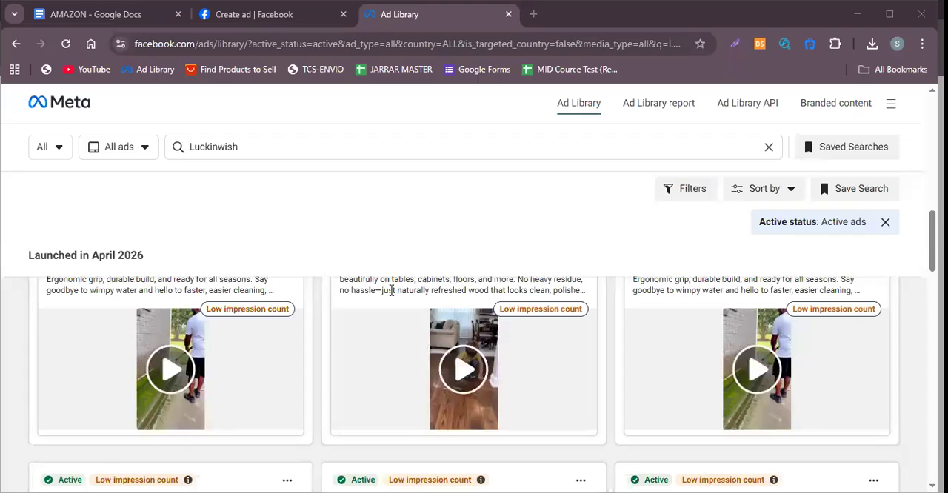
scroll(404, 372, down, 5)
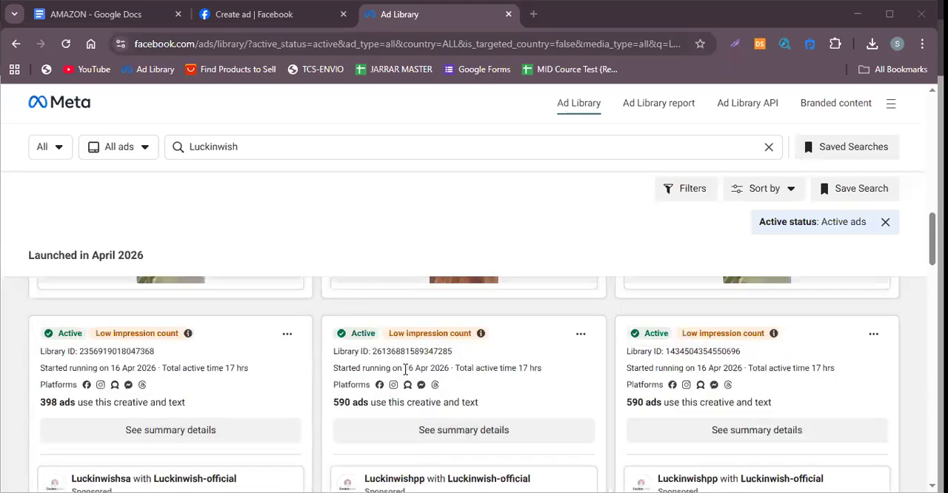
scroll(407, 371, down, 5)
scroll(407, 372, up, 4)
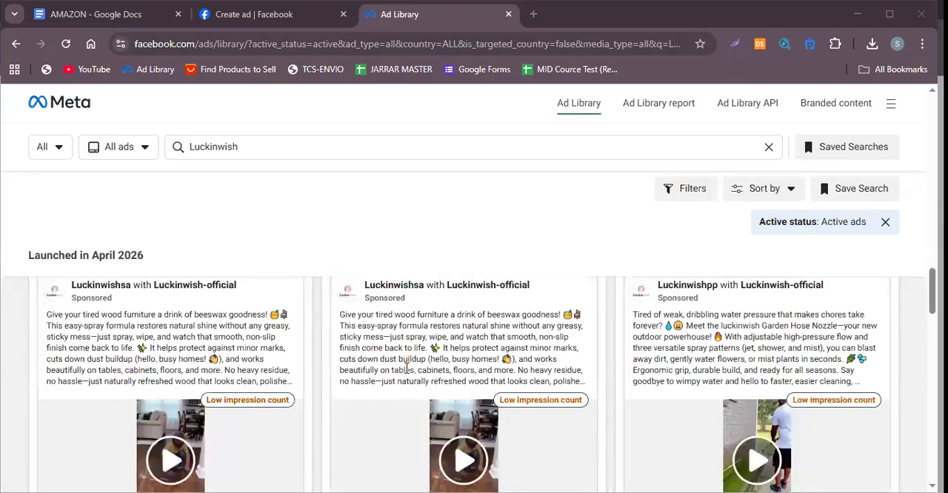
scroll(407, 371, down, 5)
scroll(526, 384, down, 6)
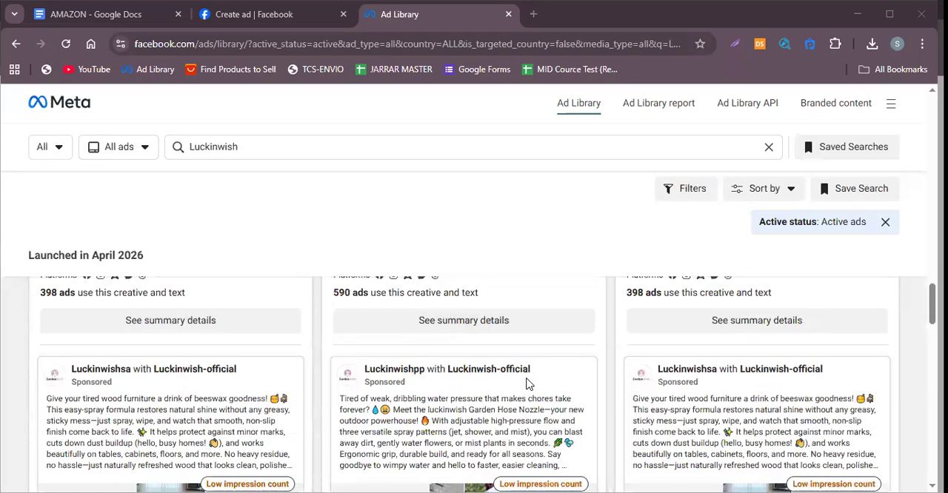
scroll(526, 384, down, 1)
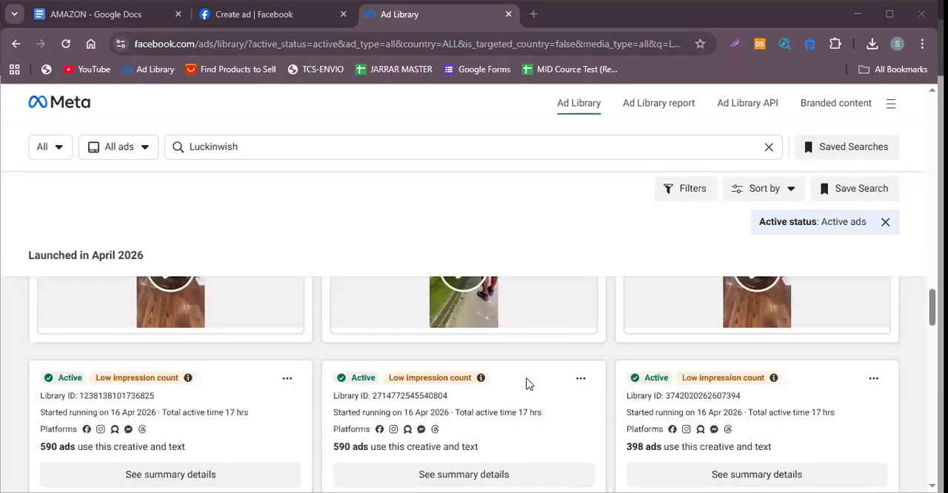
scroll(442, 416, down, 2)
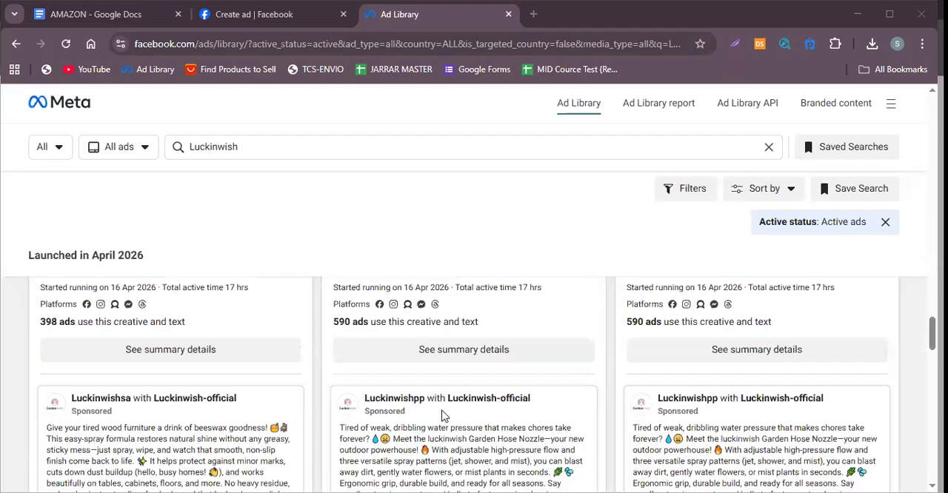
scroll(465, 353, down, 6)
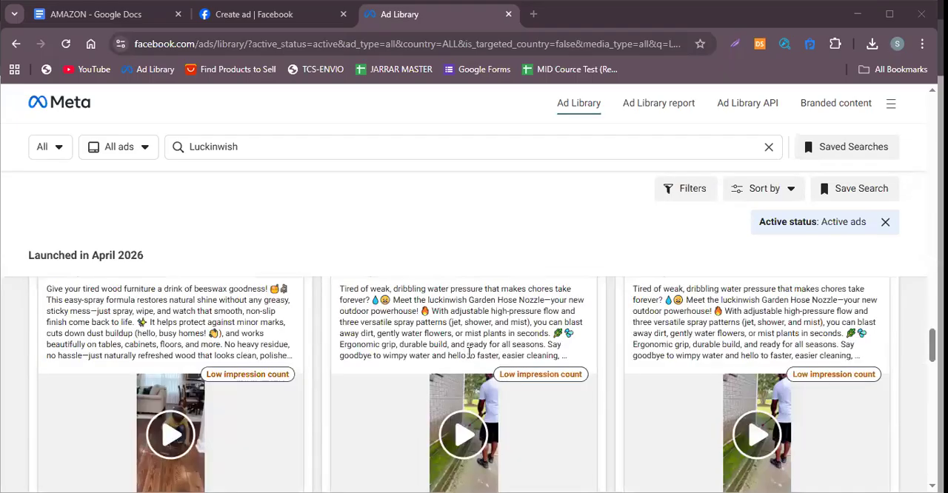
scroll(465, 378, down, 5)
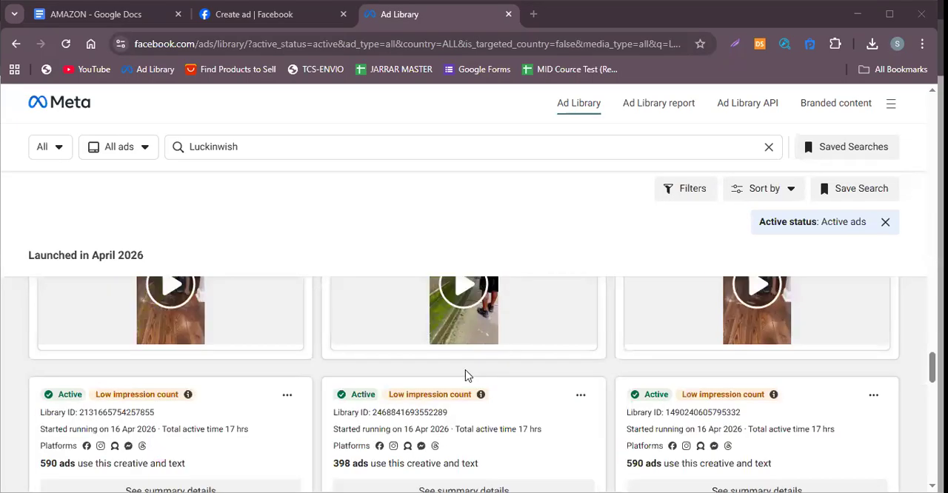
scroll(470, 368, up, 1)
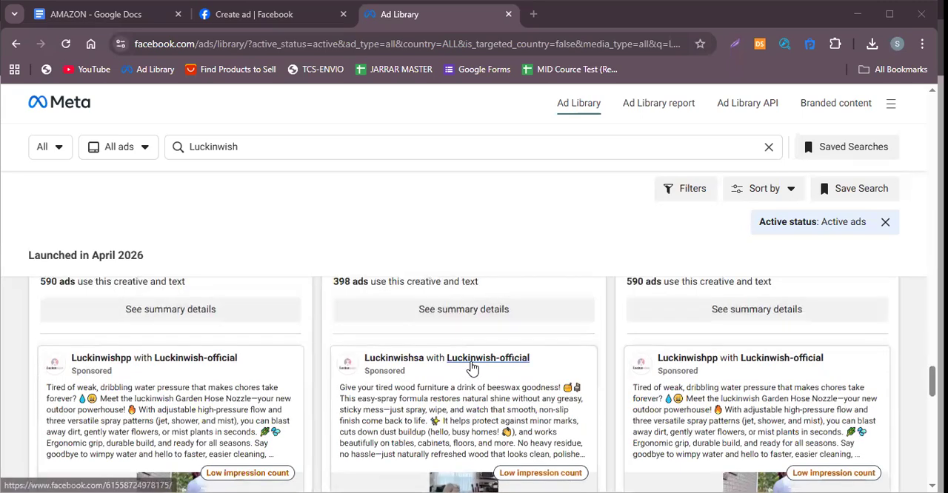
scroll(472, 369, down, 10)
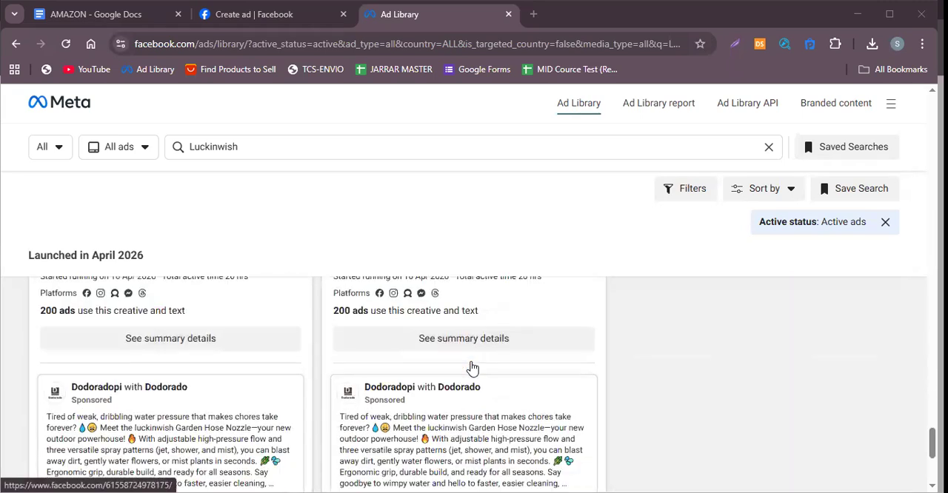
scroll(472, 368, down, 1)
click(468, 372)
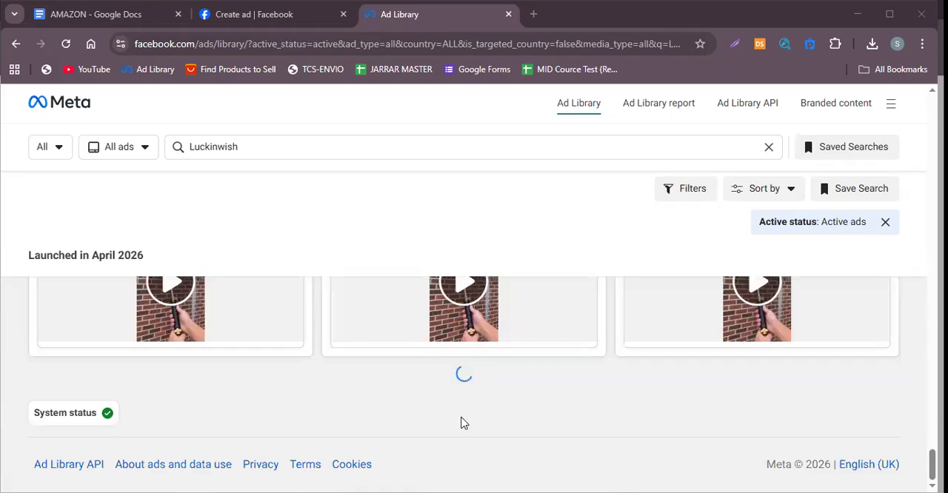
scroll(466, 415, down, 3)
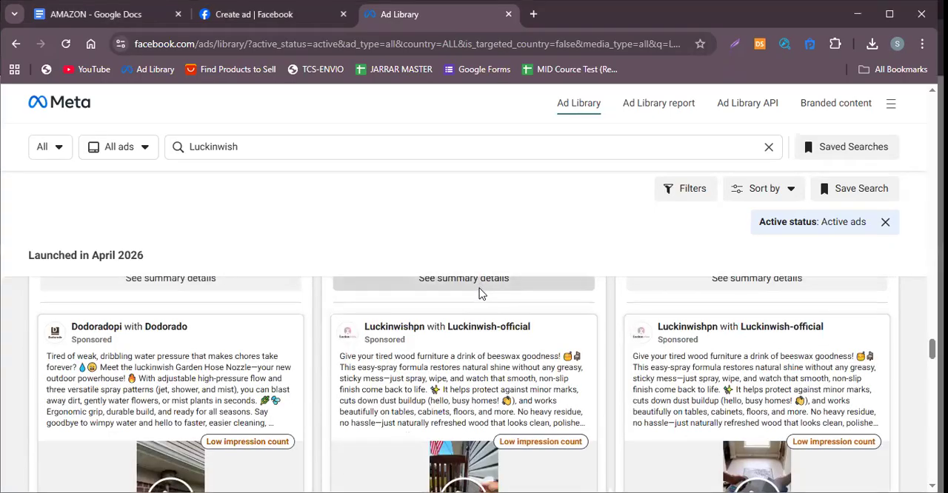
Open the summary details of the Luckinwishpn beeswax spray ad and examine its versions' primary text and headline.
click(505, 277)
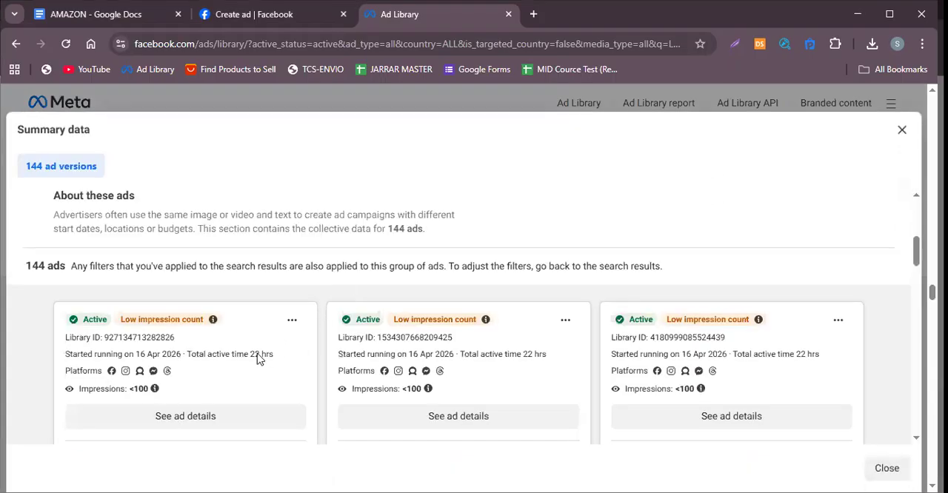
scroll(371, 355, down, 6)
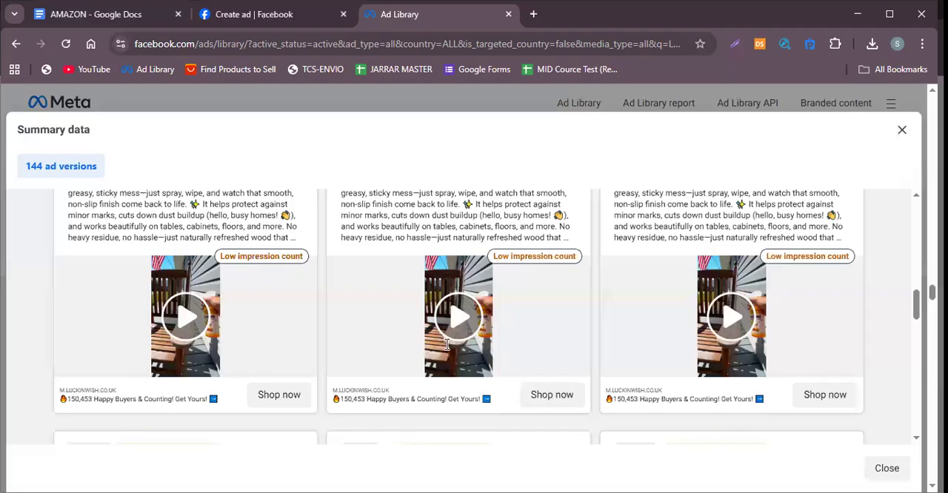
scroll(271, 341, up, 3)
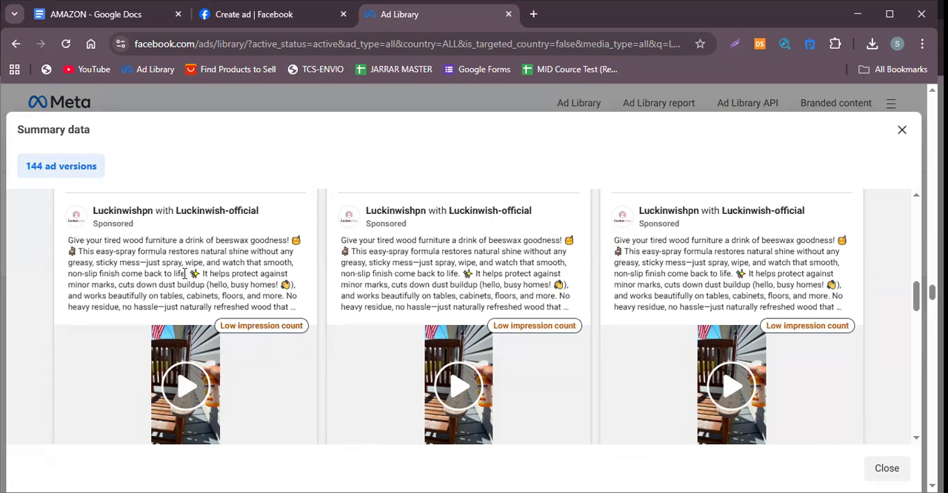
scroll(162, 292, down, 4)
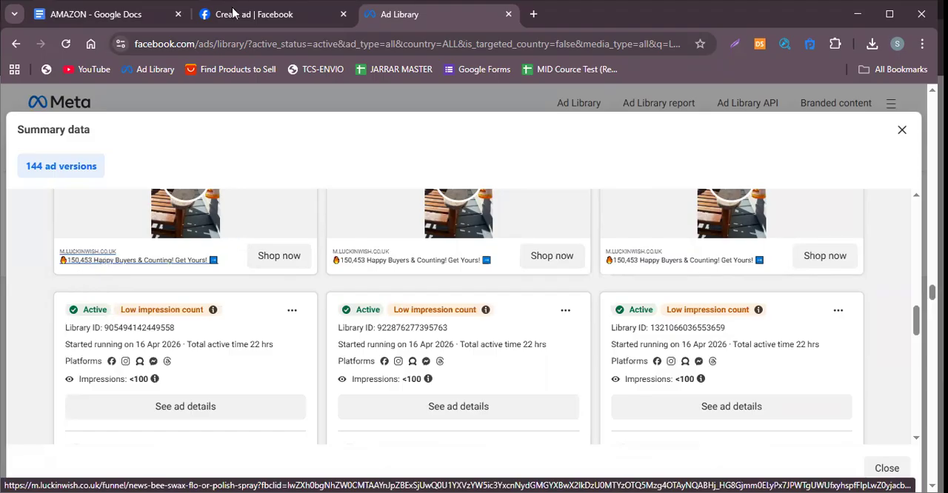
Return to the Create ad page and add a line break after "Likenbuy.pk" in the first carousel card's headline.
key(ctrl+shift+Tab)
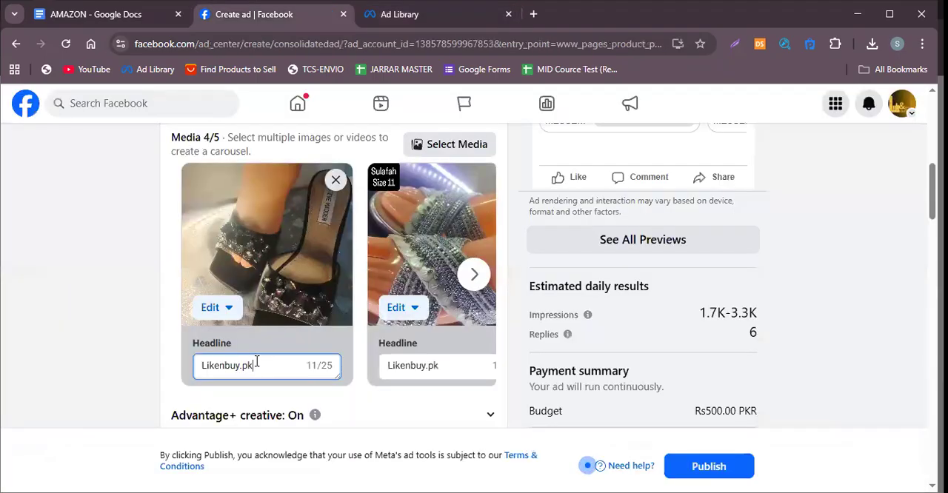
key(Return)
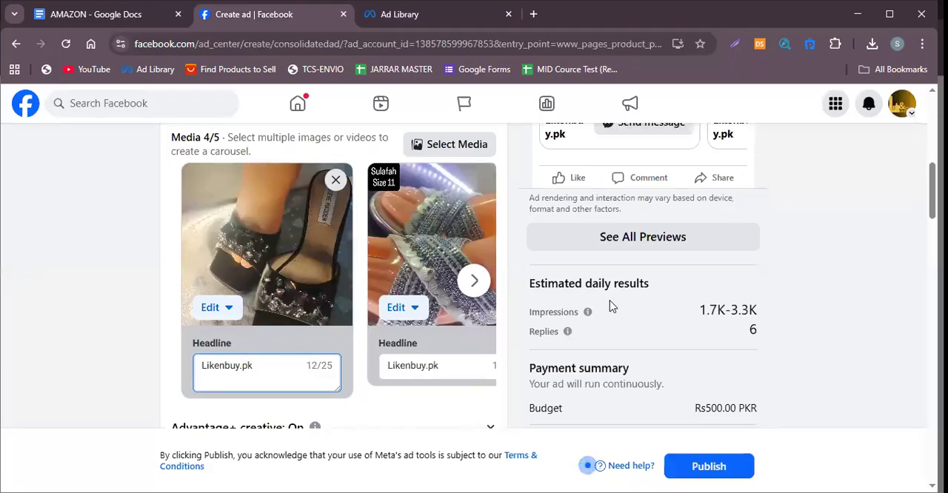
scroll(603, 296, up, 2)
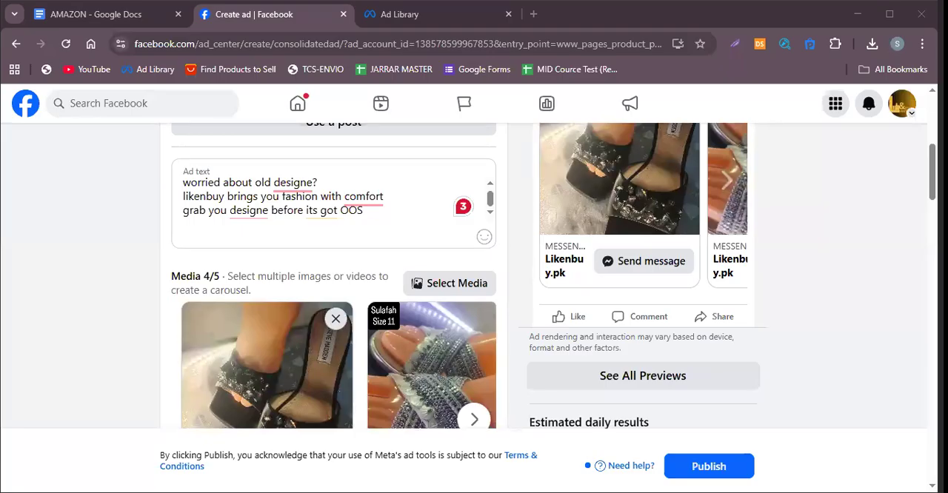
Switch to the Ad Library, examine the beeswax spray ad versions' texts and headlines, and return to the Create ad page.
click(449, 21)
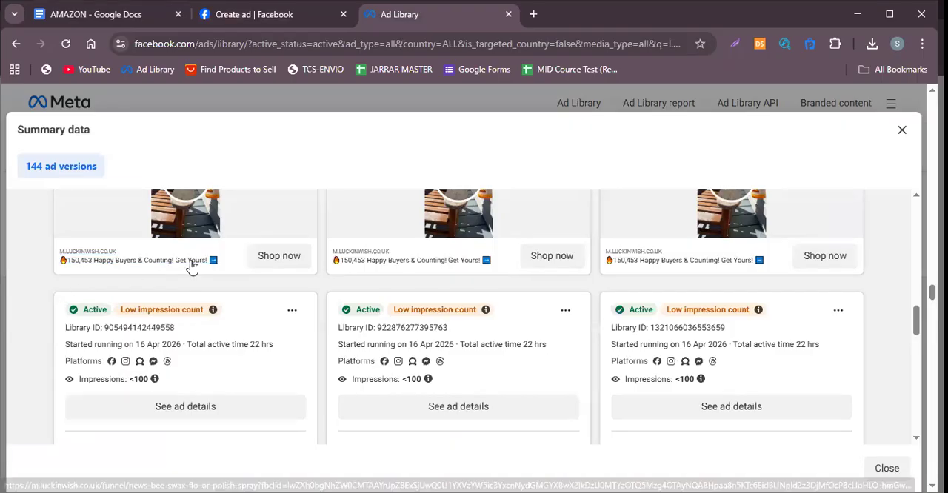
scroll(445, 267, down, 7)
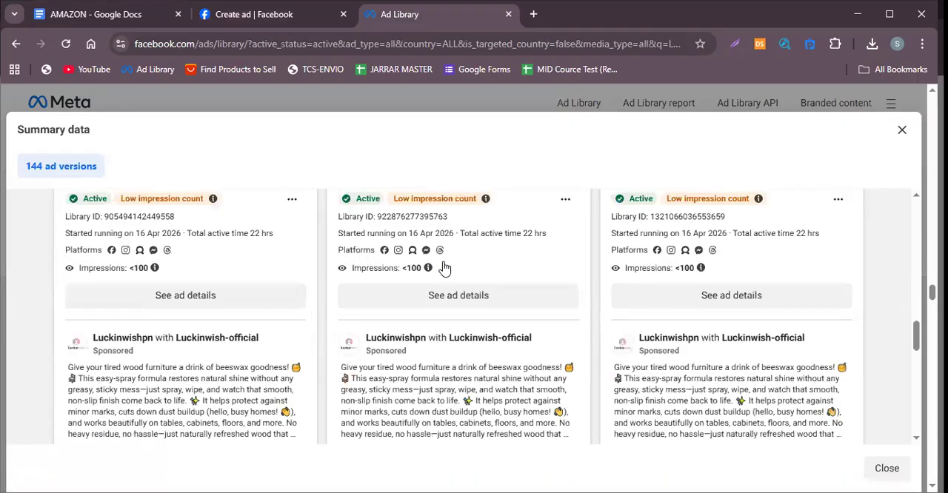
scroll(444, 269, down, 4)
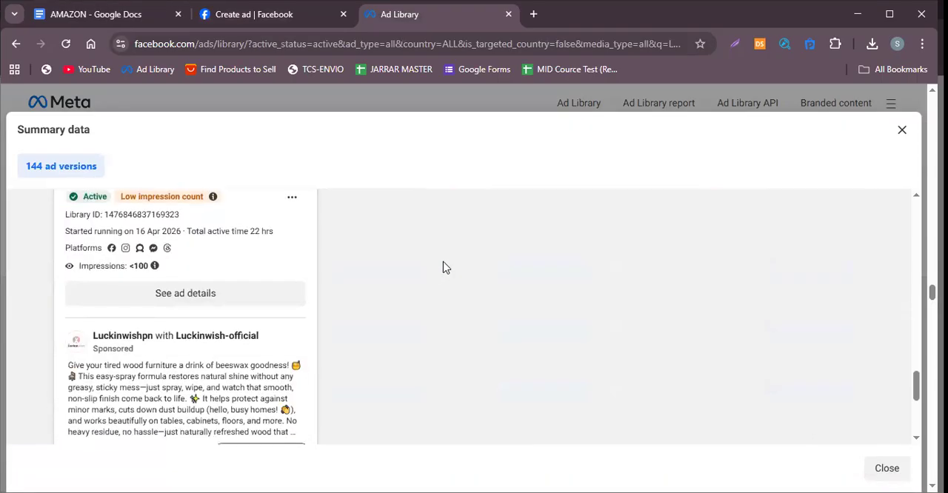
scroll(443, 271, up, 3)
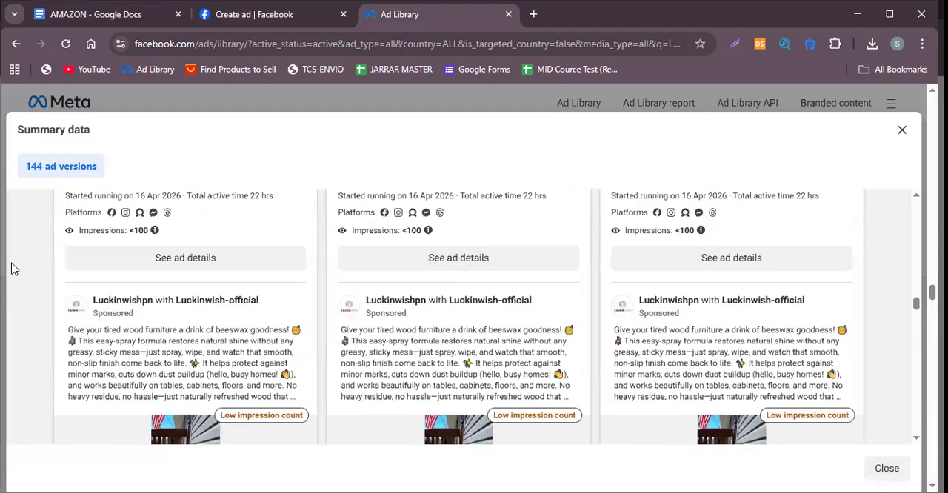
scroll(214, 341, down, 3)
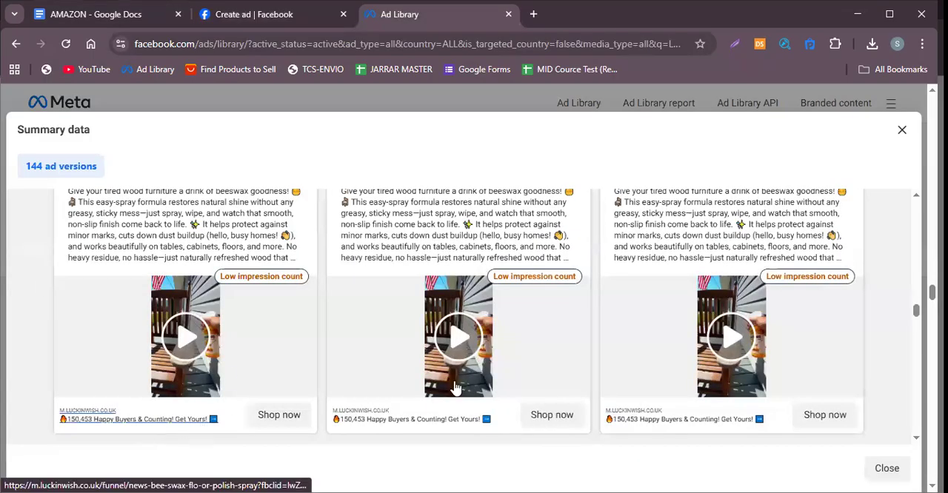
click(264, 17)
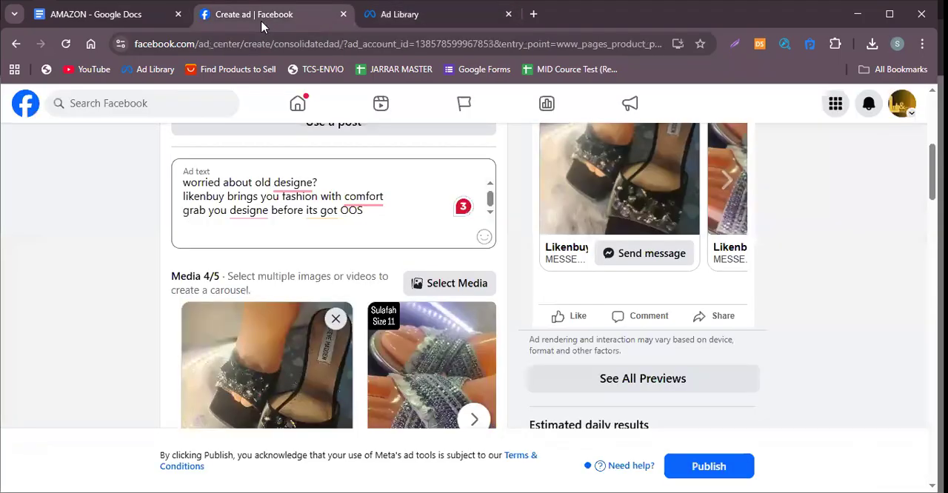
Enter "50% OFF" on the second line of the first carousel card's headline.
scroll(252, 280, down, 3)
click(224, 257)
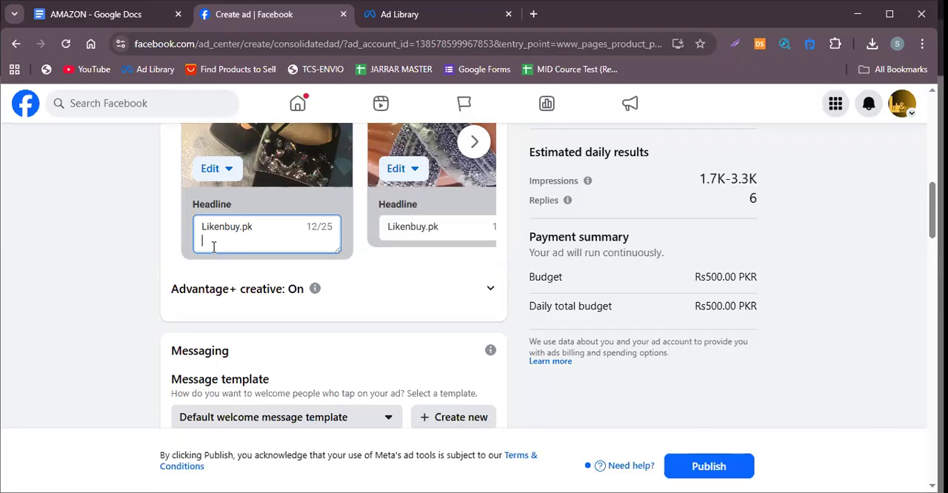
text(50% O)
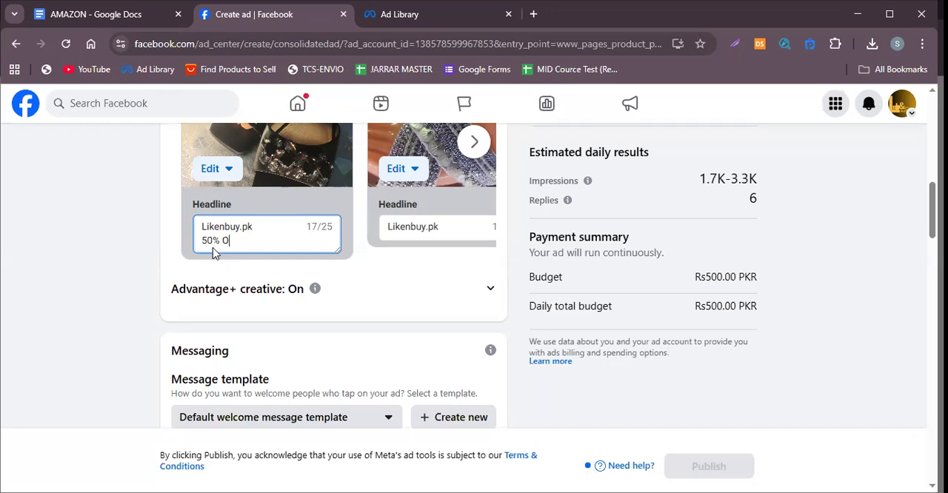
text(FF t)
Try to append "Before" after "50% OFF" in the first card's headline.
key(BackSpace)
text(b)
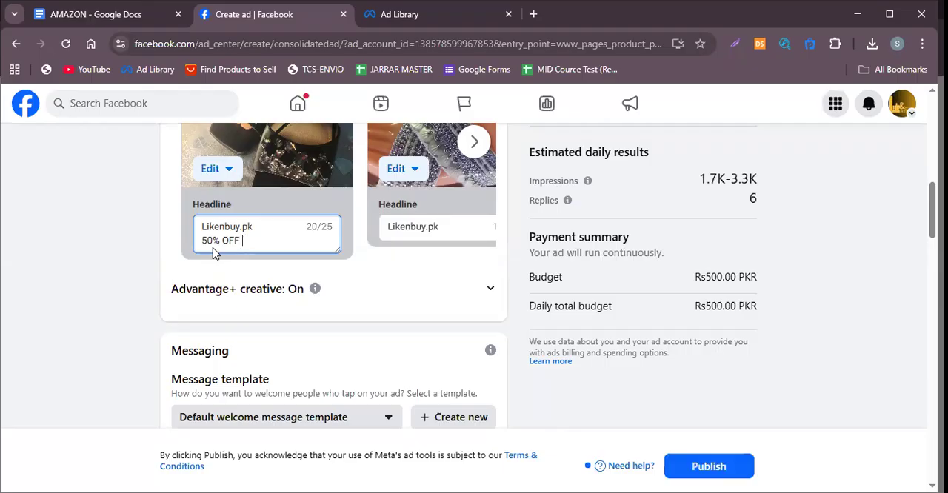
text(efor)
key(BackSpace)
key(BackSpace)
key(BackSpace)
key(BackSpace)
key(BackSpace)
text(Befor)
key(BackSpace)
key(BackSpace)
key(BackSpace)
key(BackSpace)
key(BackSpace)
key(BackSpace)
key(BackSpace)
key(BackSpace)
key(BackSpace)
key(BackSpace)
key(BackSpace)
key(BackSpace)
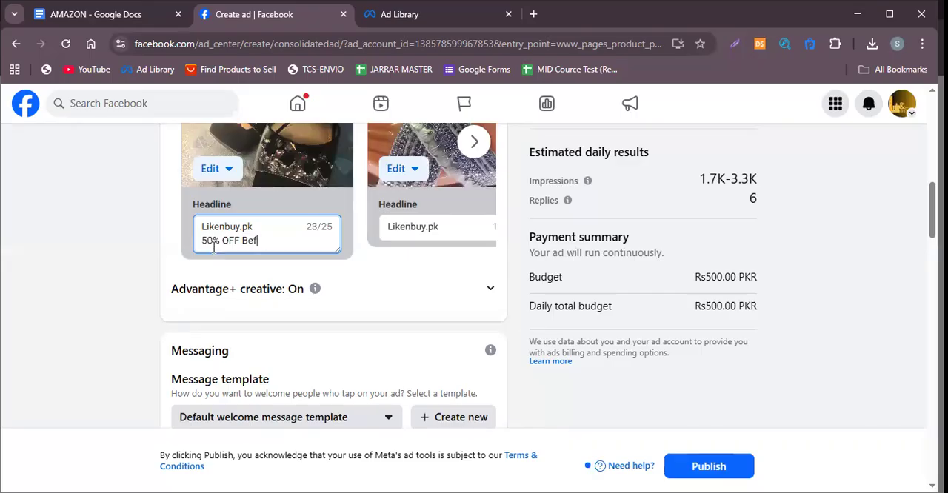
Replace the first card headline's second line with "gets yours" and check the ad preview.
key(BackSpace)
text(gets yours)
click(232, 179)
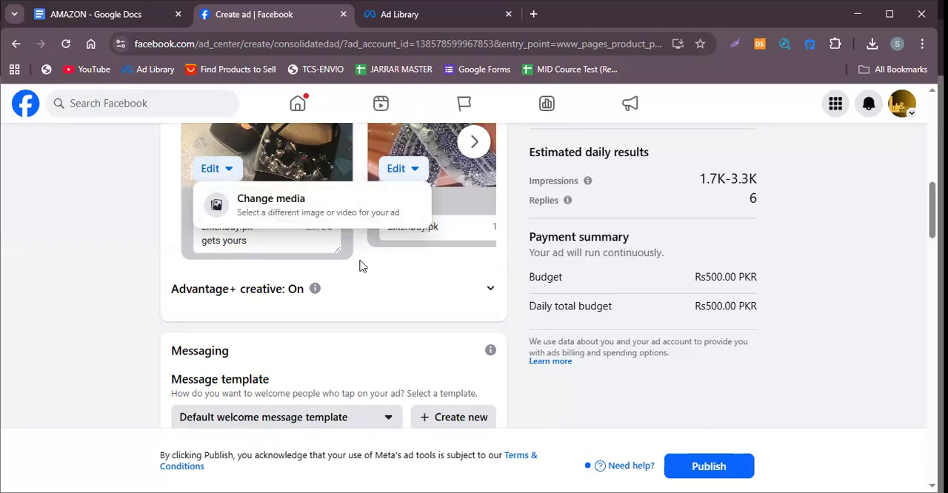
scroll(623, 297, up, 5)
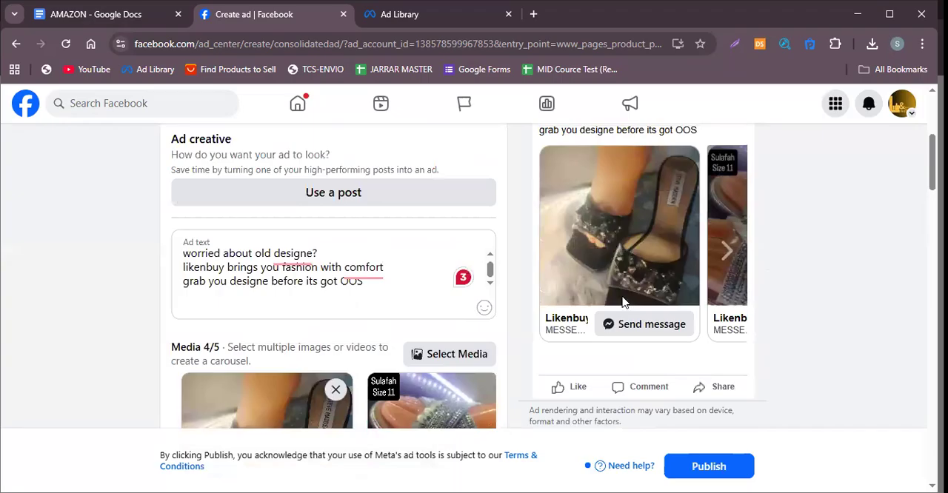
scroll(622, 298, up, 3)
scroll(620, 301, down, 7)
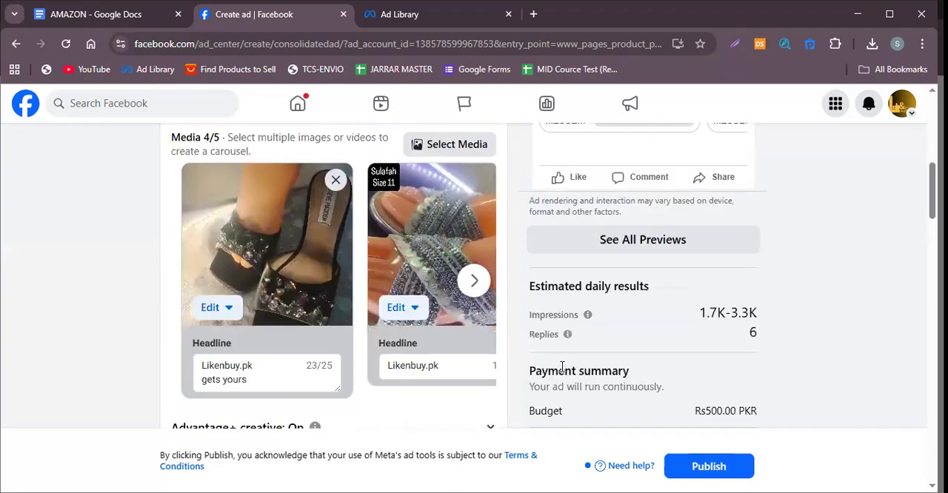
Remove the headline's second line and enter "gets yours" directly after "Likenbuy.pk" on the first card.
scroll(563, 368, down, 1)
drag(253, 311, 193, 330)
key(BackSpace)
click(265, 300)
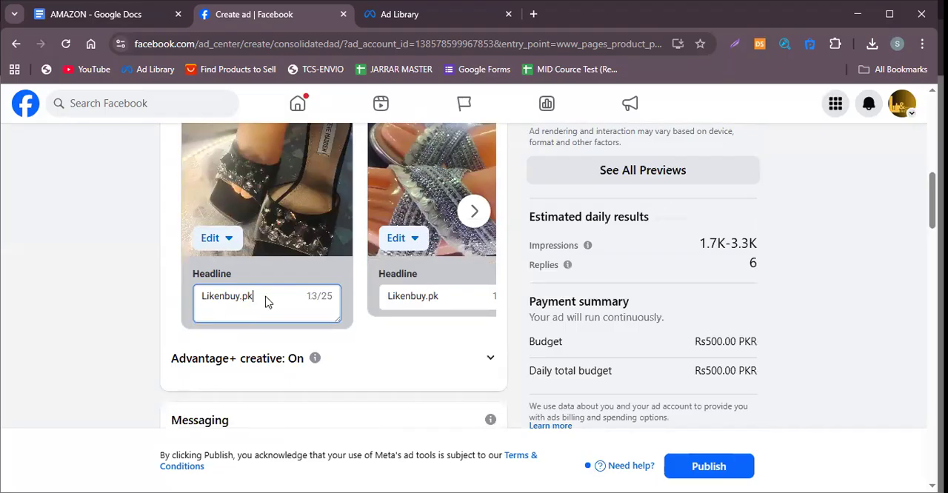
text(gets yours)
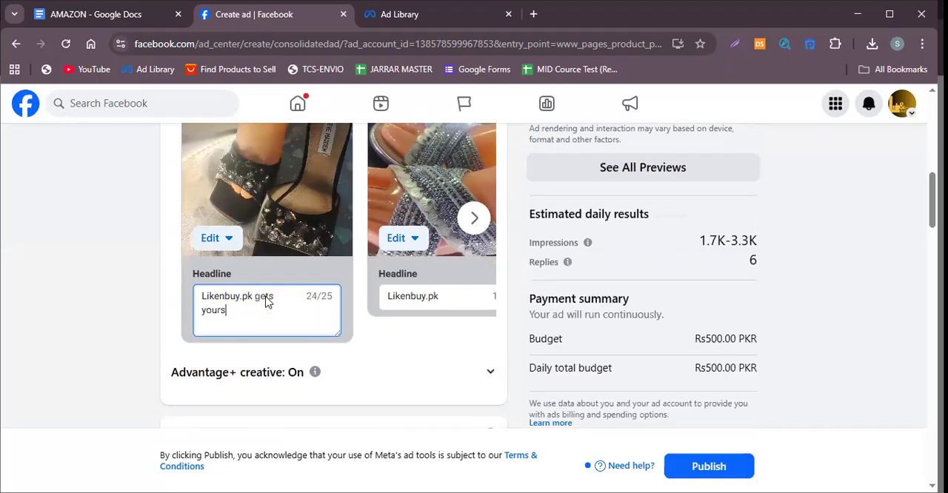
text(b)
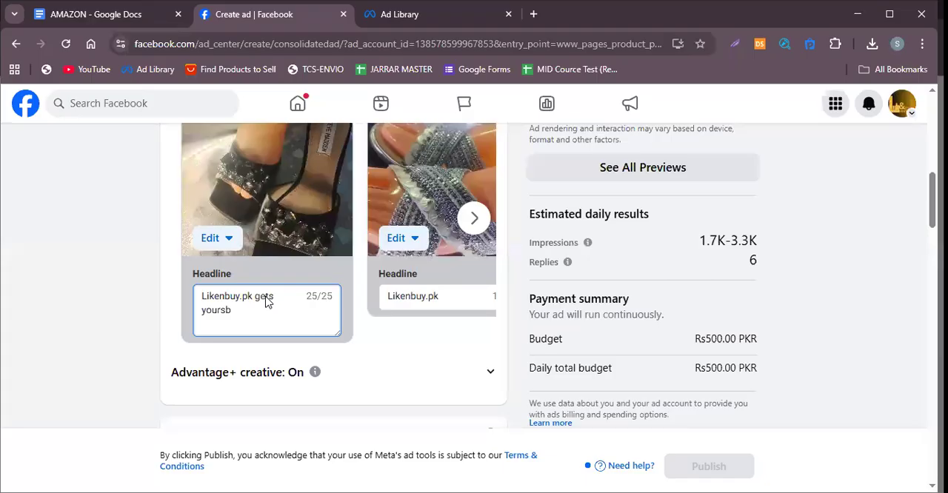
Replace the text after "Likenbuy.pk" in the first card's headline with "order now" on a new line and check the result.
key(BackSpace)
key(BackSpace)
key(BackSpace)
key(BackSpace)
key(BackSpace)
key(BackSpace)
key(BackSpace)
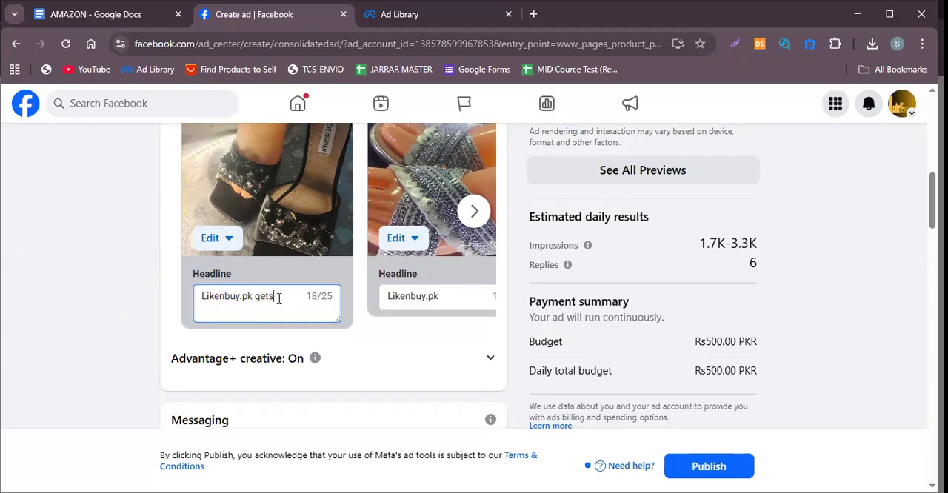
key(BackSpace)
key(BackSpace)
key(BackSpace)
key(BackSpace)
key(Return)
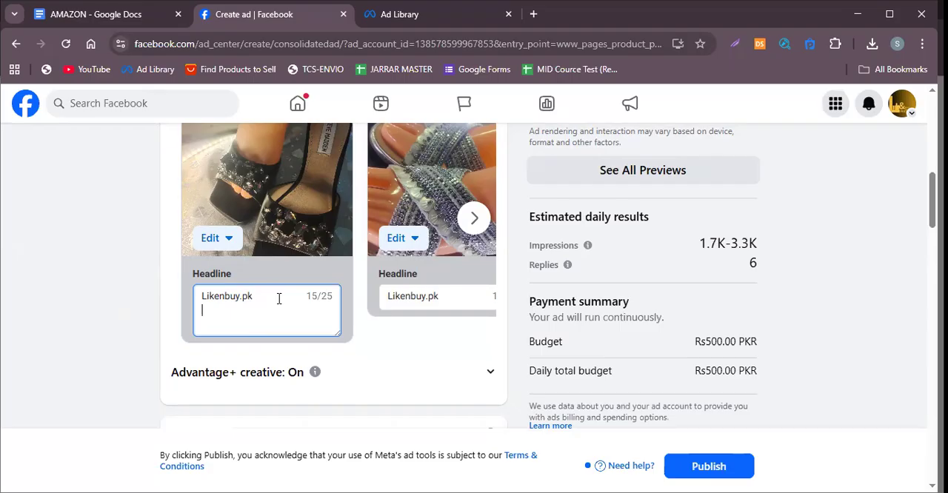
text(order now)
scroll(343, 337, up, 1)
scroll(343, 336, down, 4)
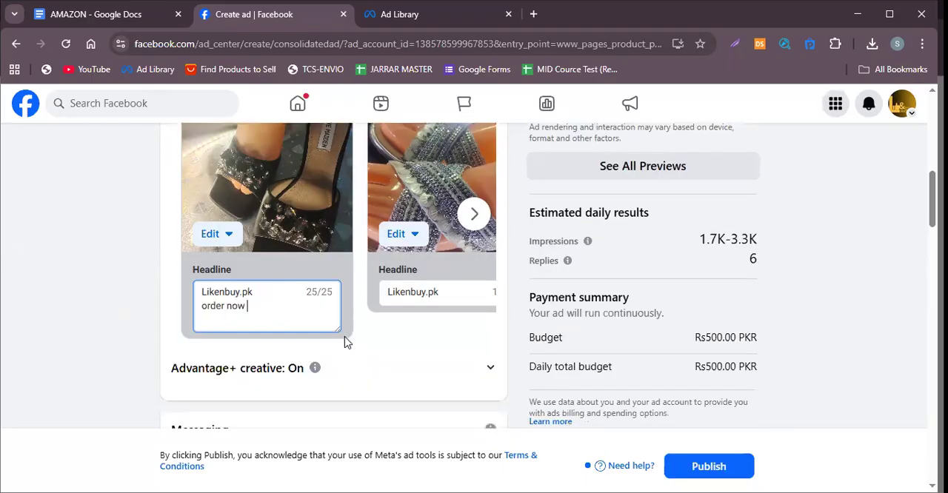
Review the Messaging section's welcome message template, greeting, AI questions and available messaging apps.
scroll(330, 269, down, 1)
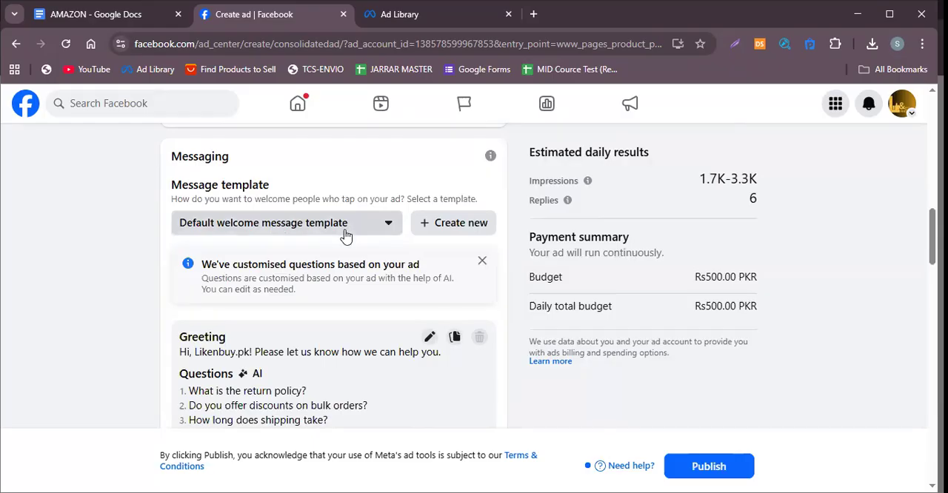
scroll(334, 239, down, 3)
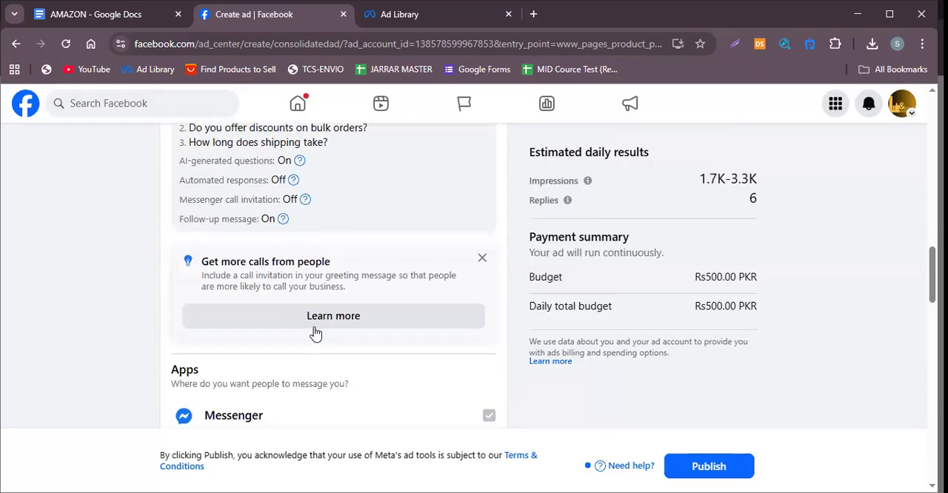
scroll(316, 333, down, 1)
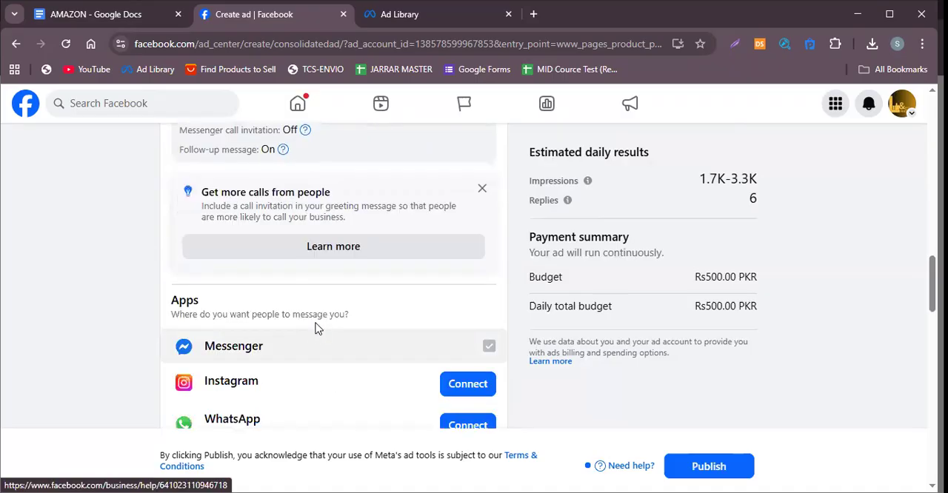
scroll(299, 280, up, 3)
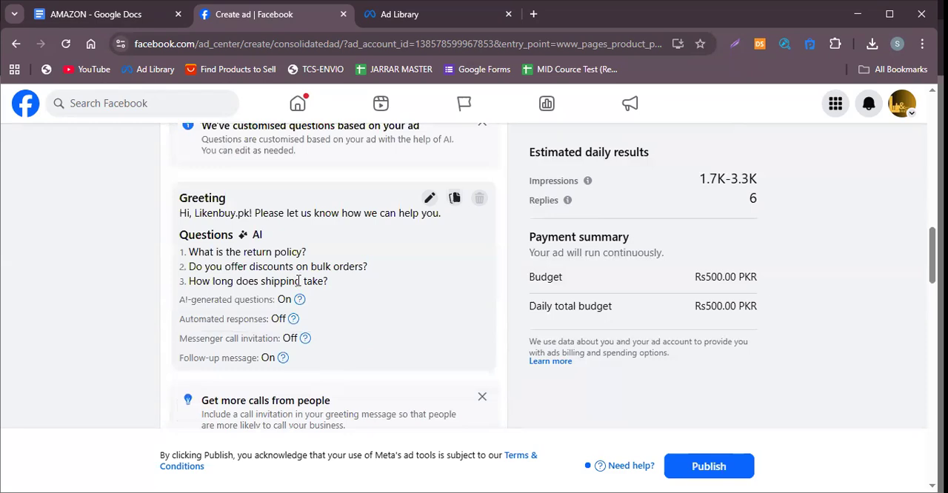
scroll(299, 280, down, 4)
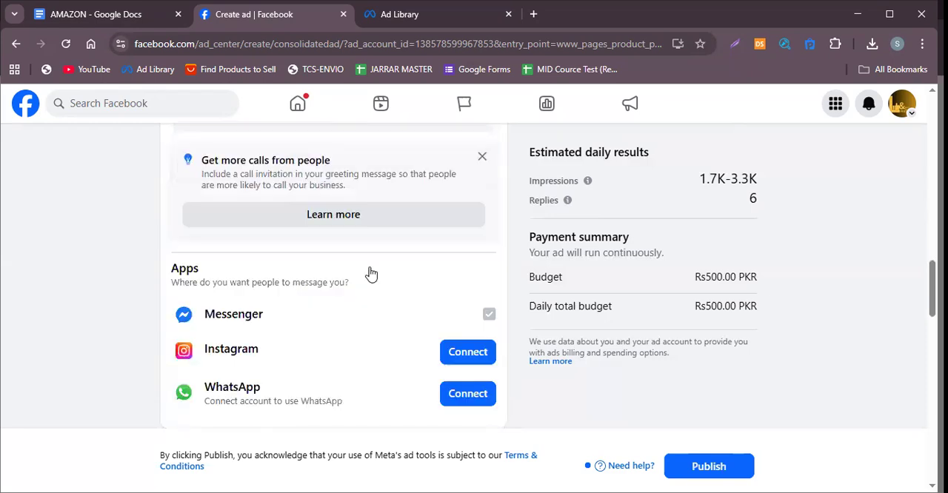
scroll(697, 245, up, 9)
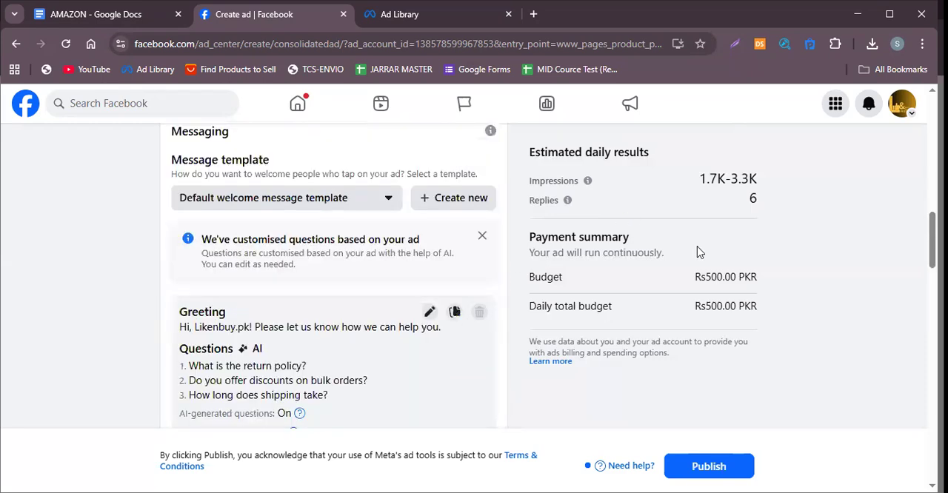
Review the ad's goal and creative, then its special category, audience, duration, daily budget and placements.
scroll(610, 321, up, 5)
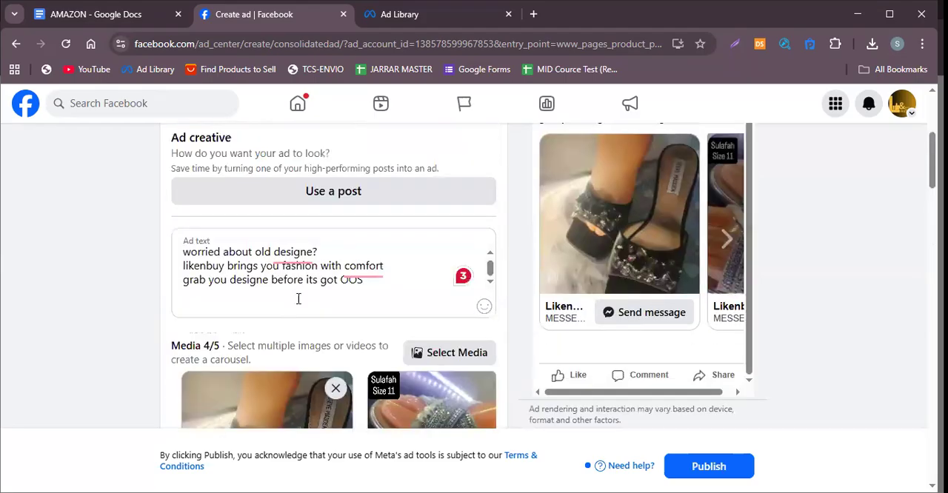
scroll(320, 288, up, 4)
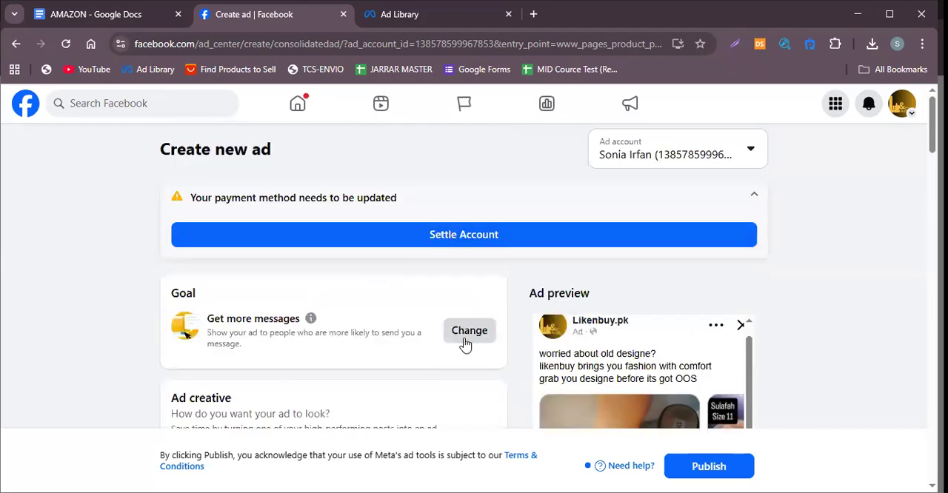
scroll(465, 345, down, 16)
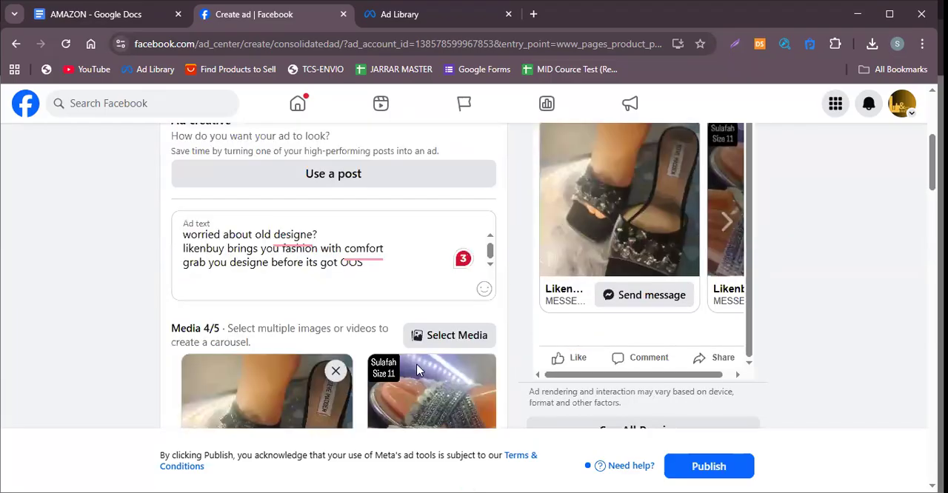
scroll(459, 385, down, 1)
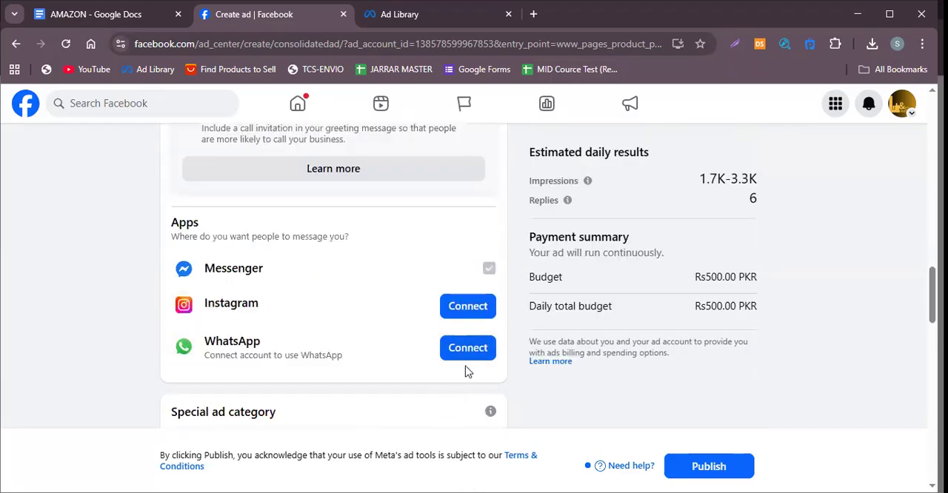
scroll(470, 362, down, 1)
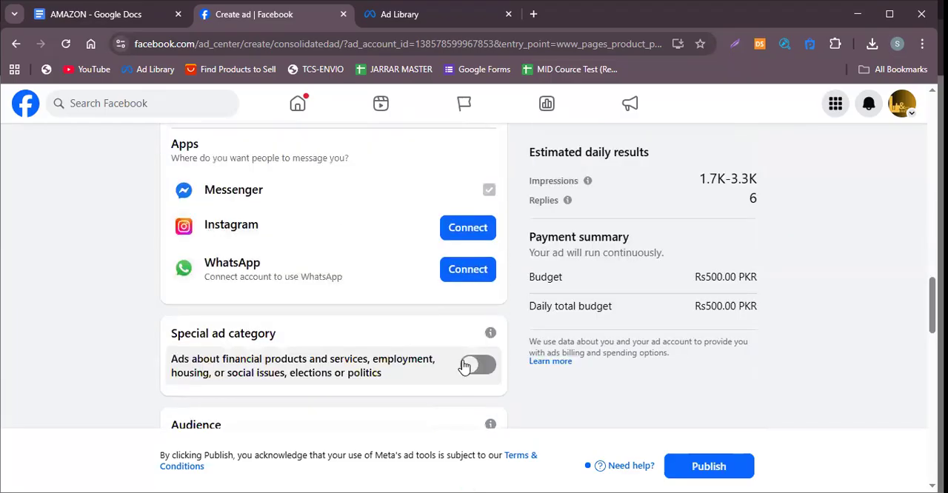
scroll(444, 367, down, 3)
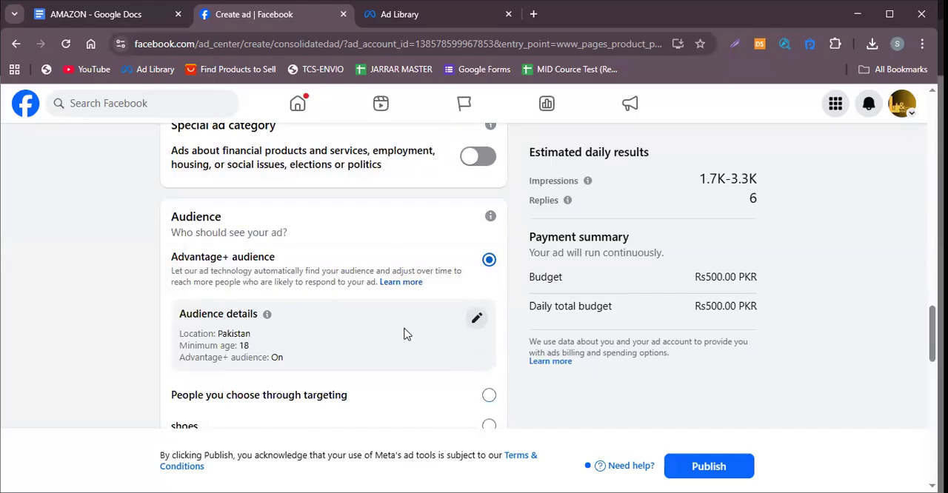
scroll(430, 332, down, 5)
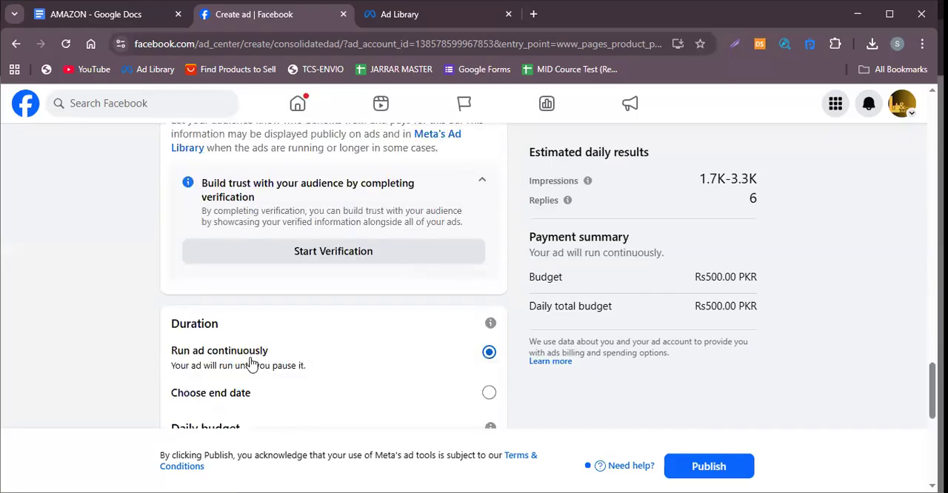
scroll(251, 363, down, 1)
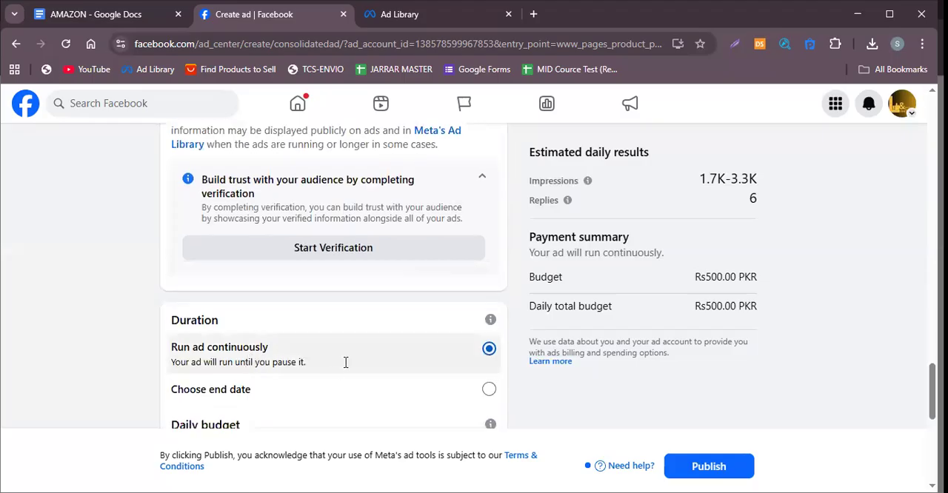
scroll(345, 362, down, 2)
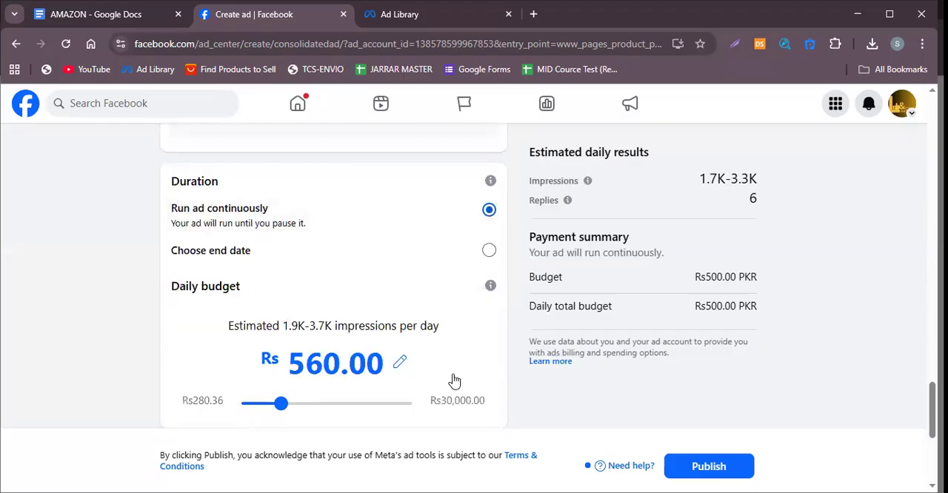
scroll(466, 374, down, 2)
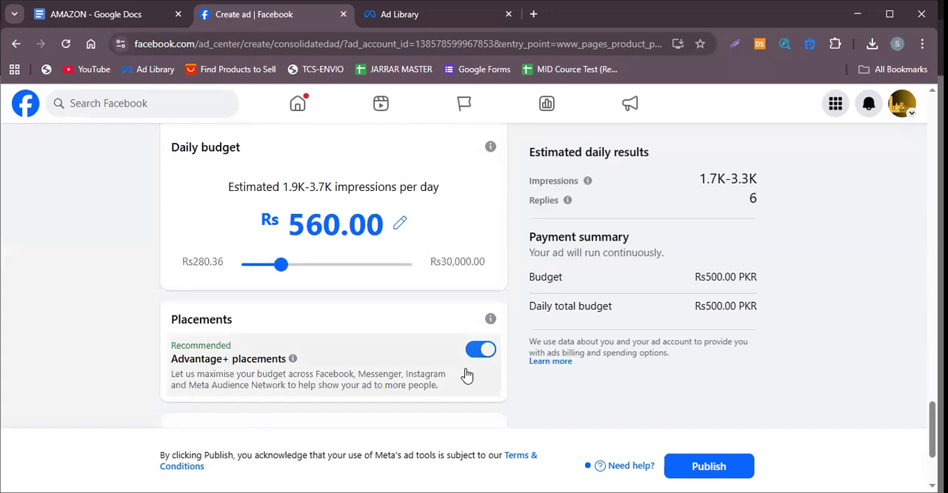
Examine the placements, Meta pixel and payment method settings alongside the daily budget and payment summary.
scroll(466, 375, down, 1)
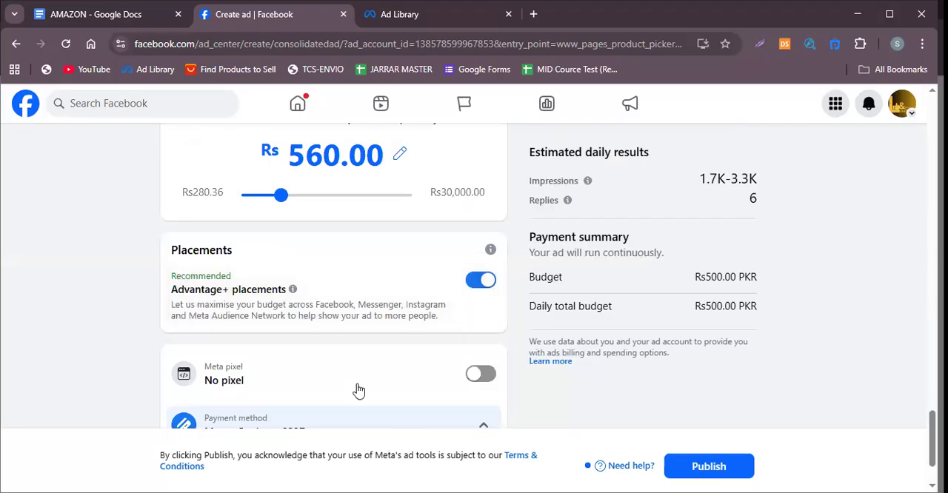
scroll(355, 390, down, 1)
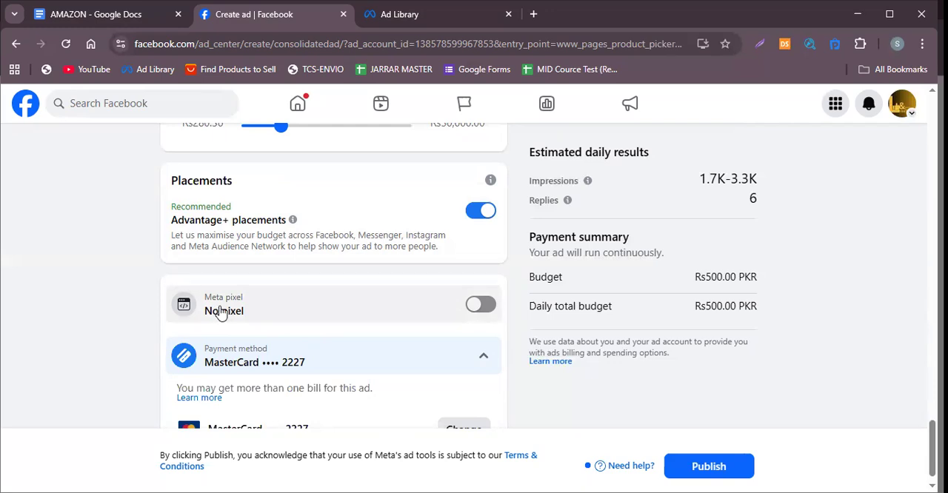
scroll(478, 322, up, 4)
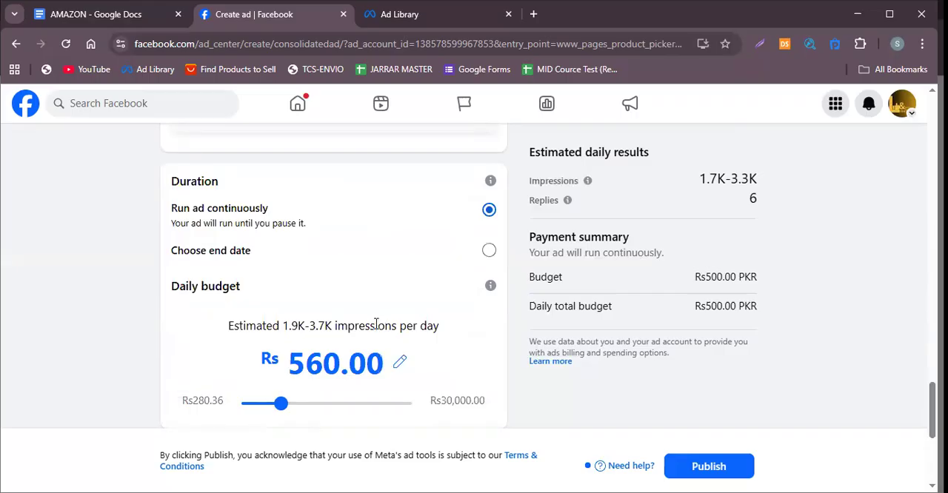
scroll(383, 349, down, 4)
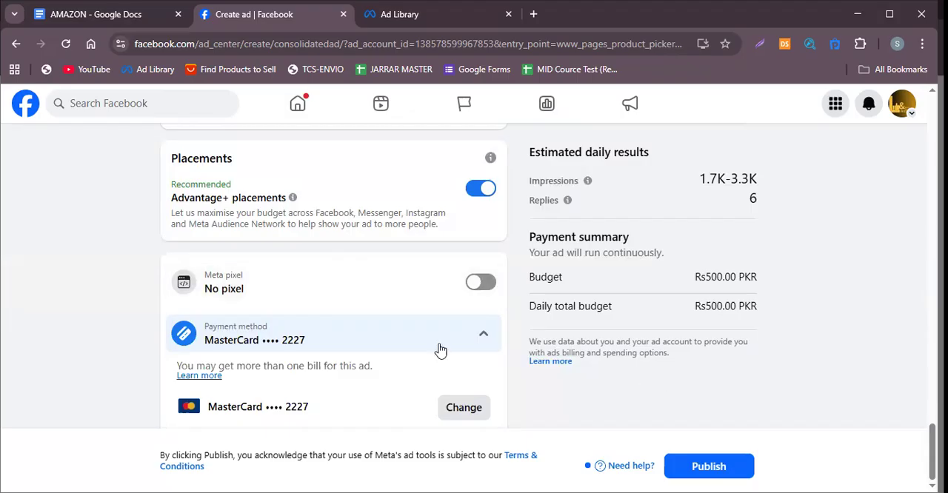
scroll(541, 310, up, 2)
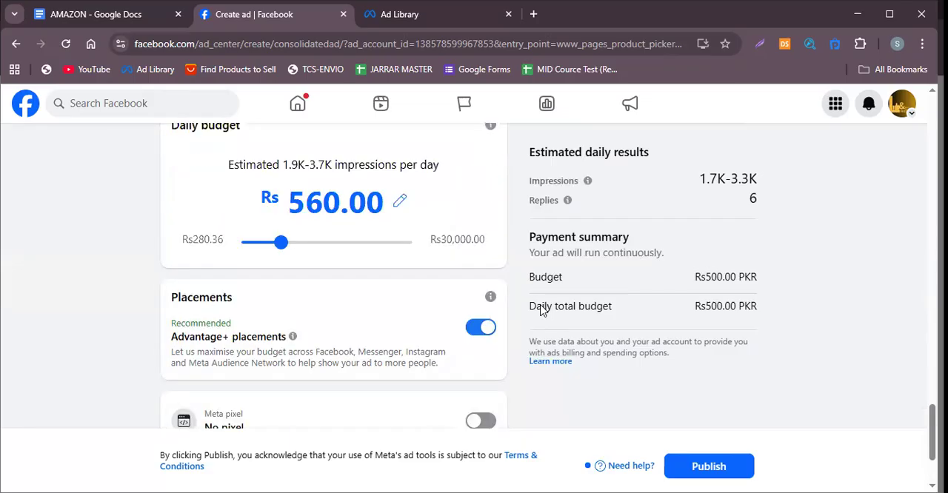
scroll(426, 323, down, 2)
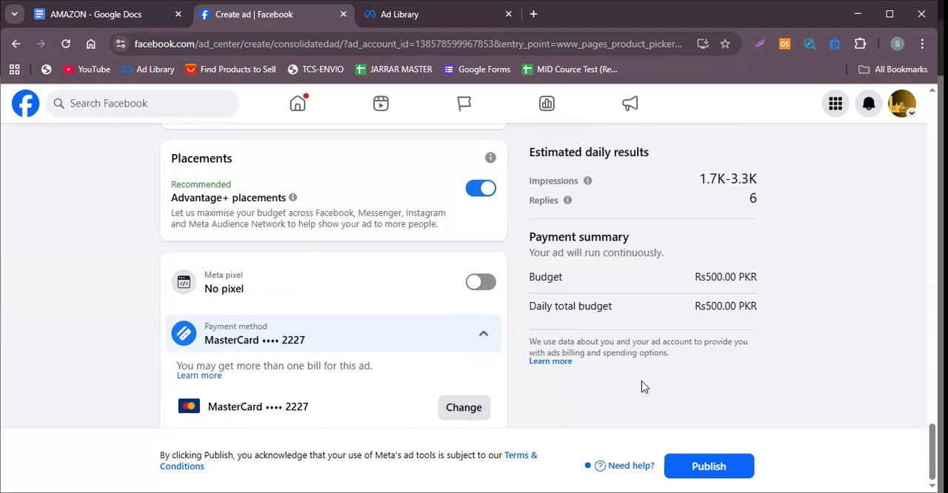
Look back through the ad's audience, text, media, preview and messaging apps, returning to the duration and daily budget.
scroll(641, 380, up, 5)
scroll(642, 298, up, 6)
scroll(405, 339, down, 5)
scroll(406, 337, down, 3)
scroll(585, 282, up, 8)
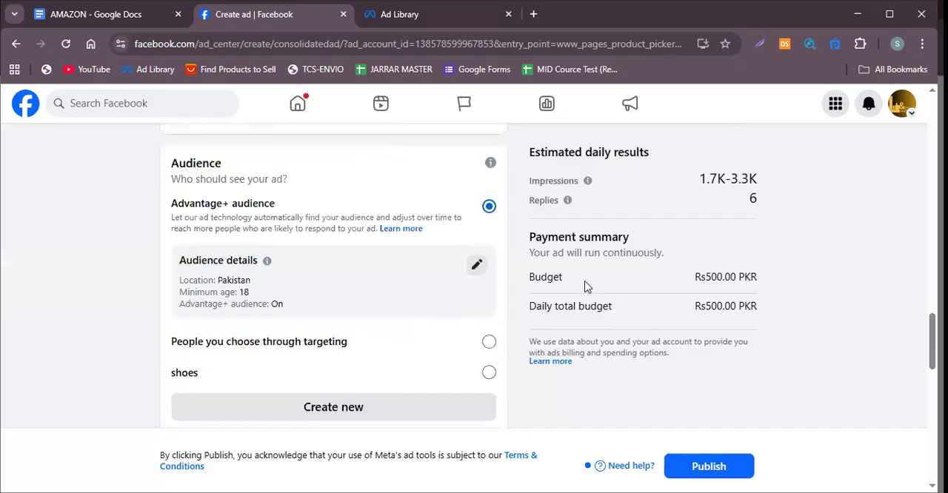
scroll(681, 247, up, 10)
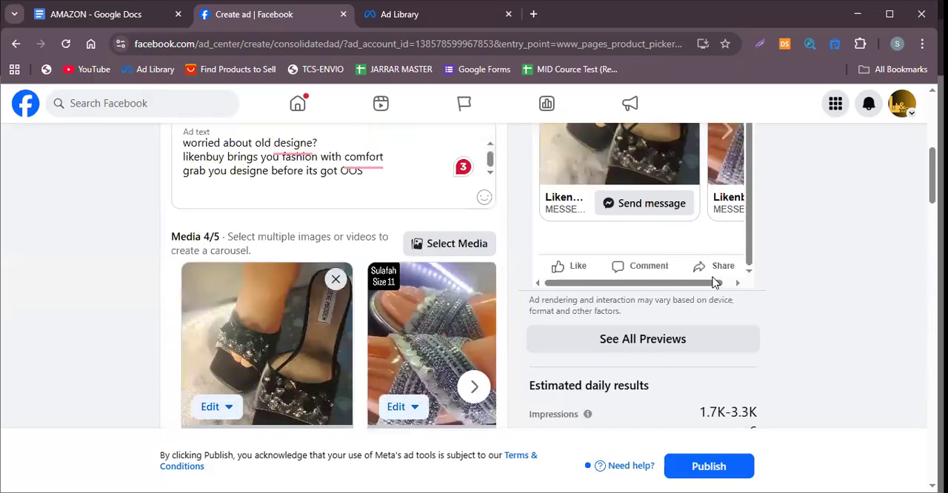
scroll(457, 356, down, 10)
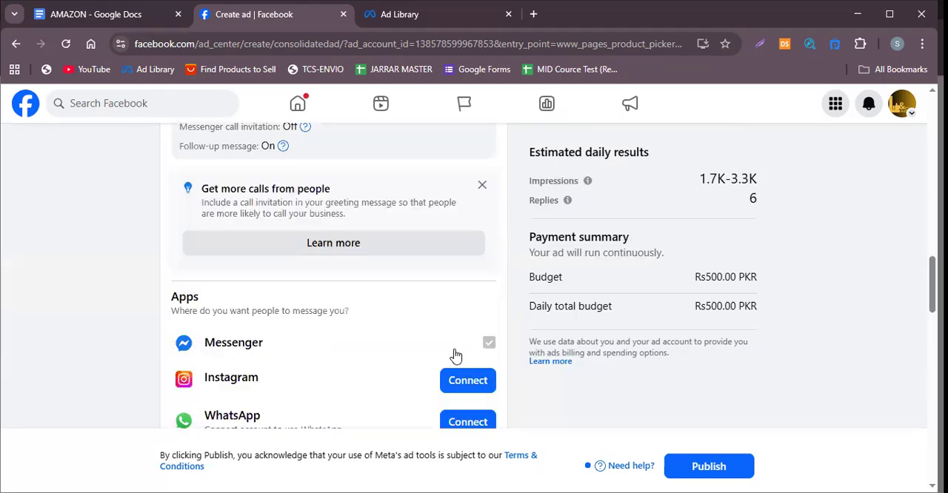
scroll(456, 354, down, 6)
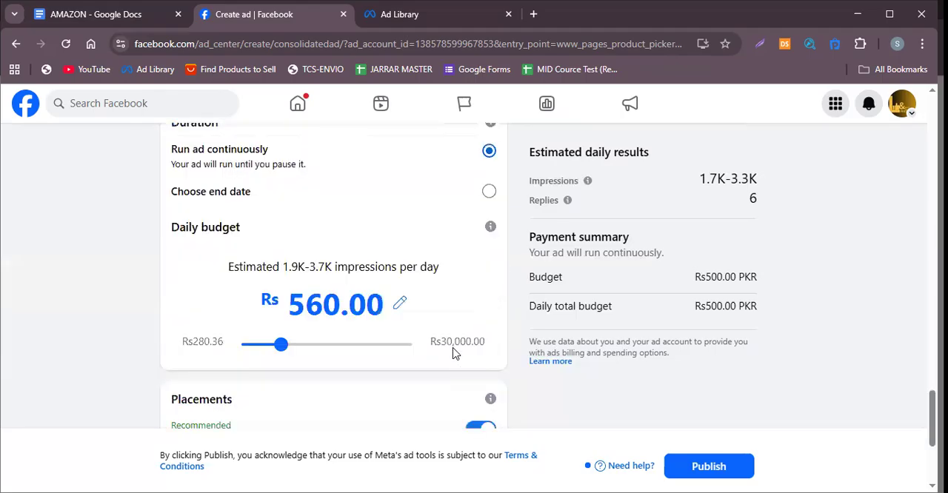
Switch the ad's duration from continuous to a chosen end date and set it to 3 days.
scroll(454, 354, up, 2)
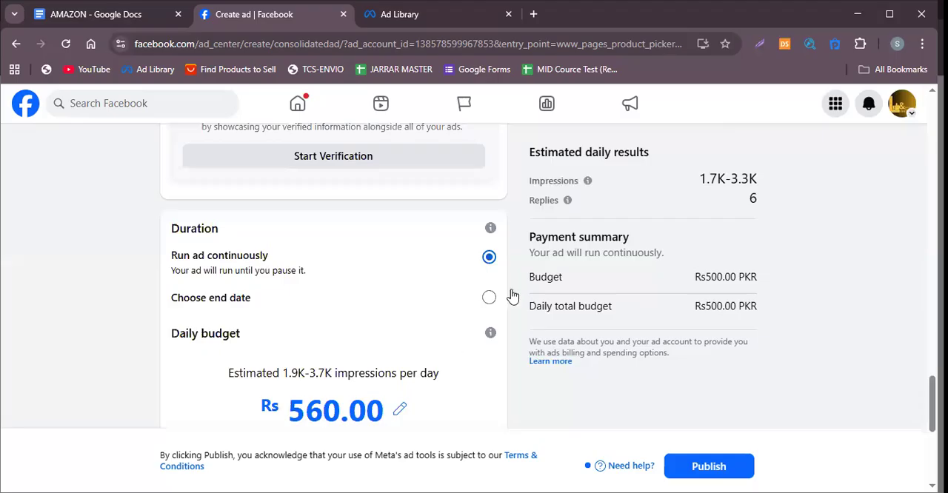
click(490, 298)
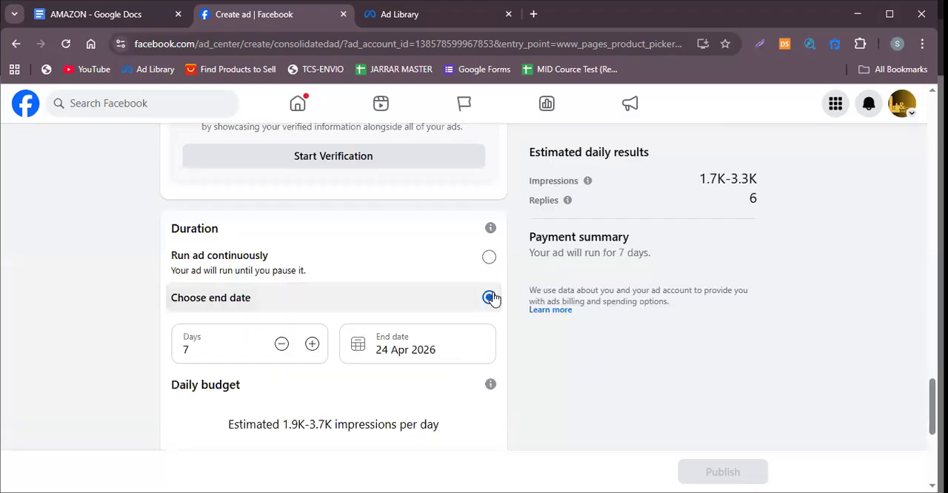
drag(194, 352, 154, 350)
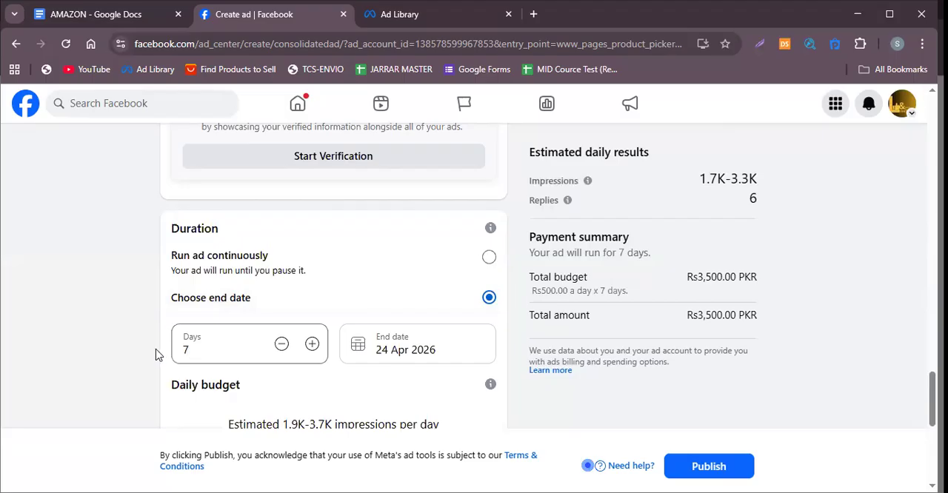
text(3)
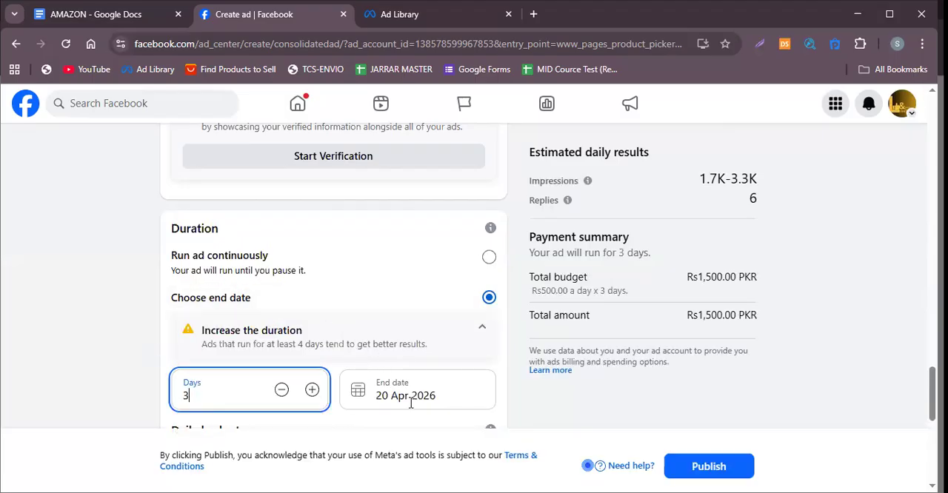
Raise the ad's daily budget to Rs 1,000.00.
scroll(407, 397, down, 2)
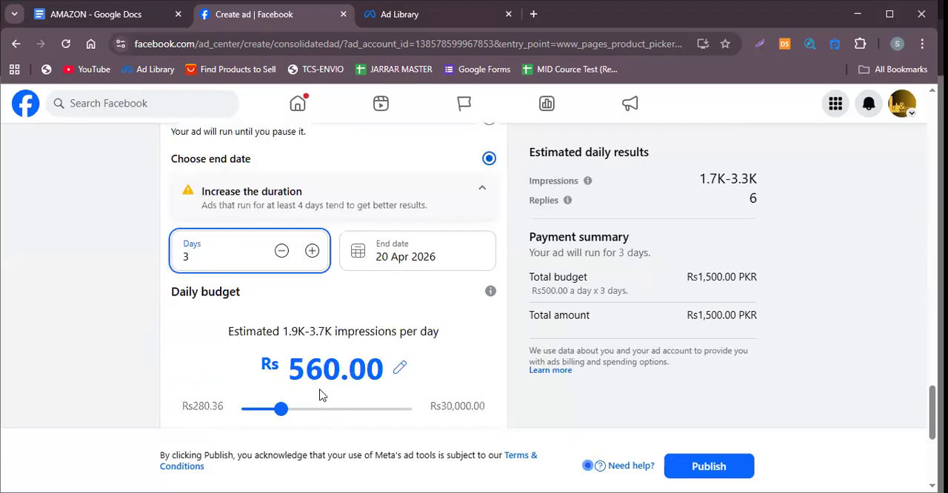
click(293, 412)
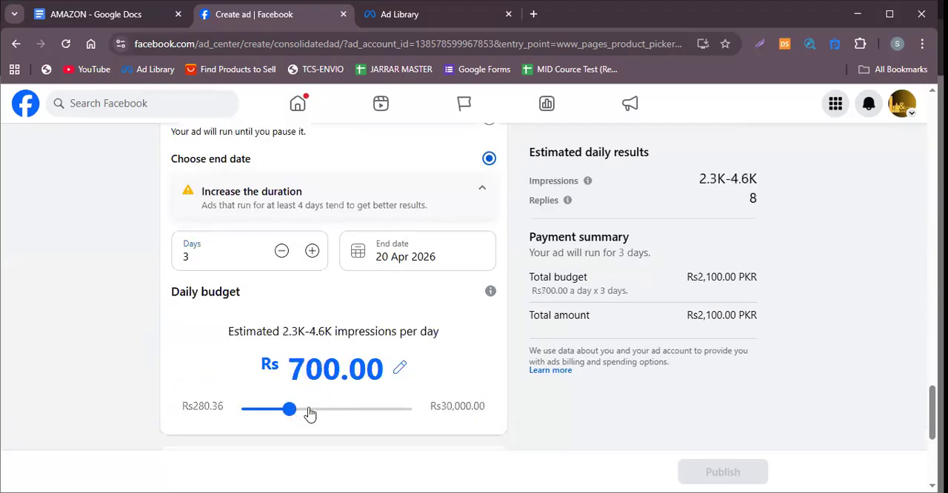
click(308, 412)
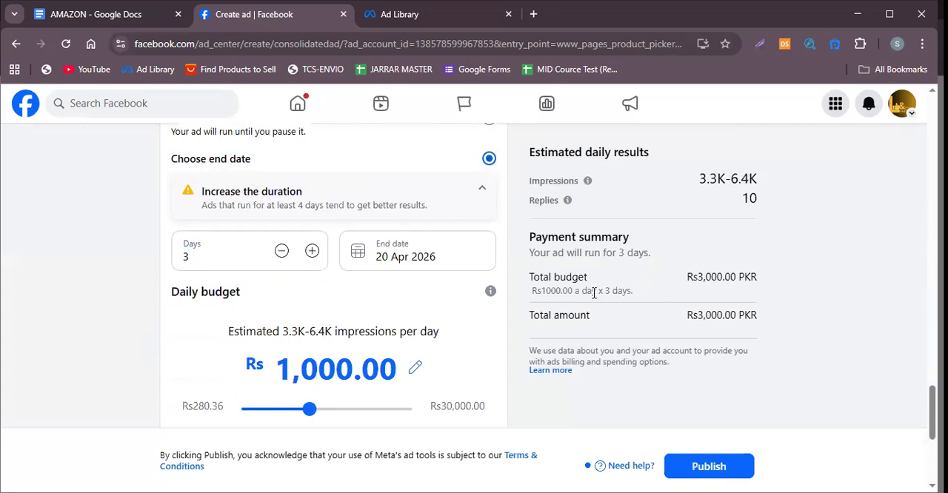
Review the estimated daily results and payment summary, then the ad's goal, creative, messaging apps, audience, placements and payment method.
scroll(600, 266, up, 2)
scroll(605, 251, up, 4)
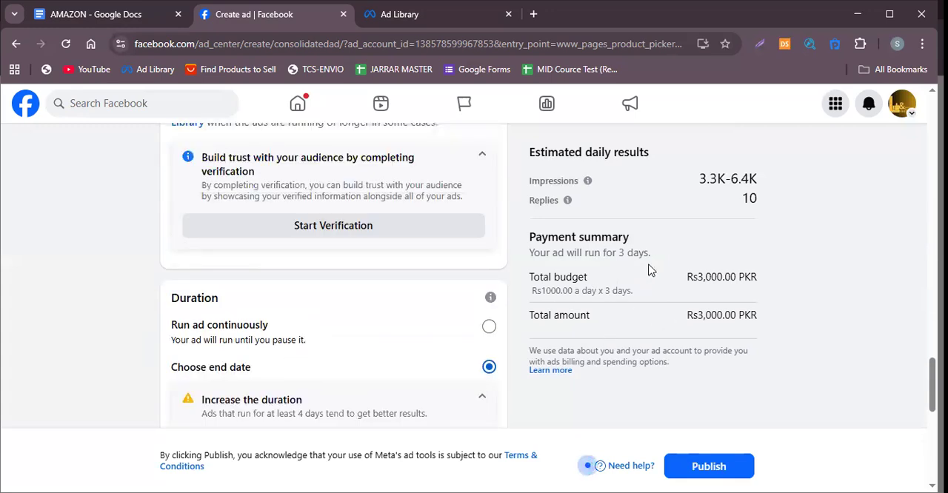
scroll(707, 230, up, 5)
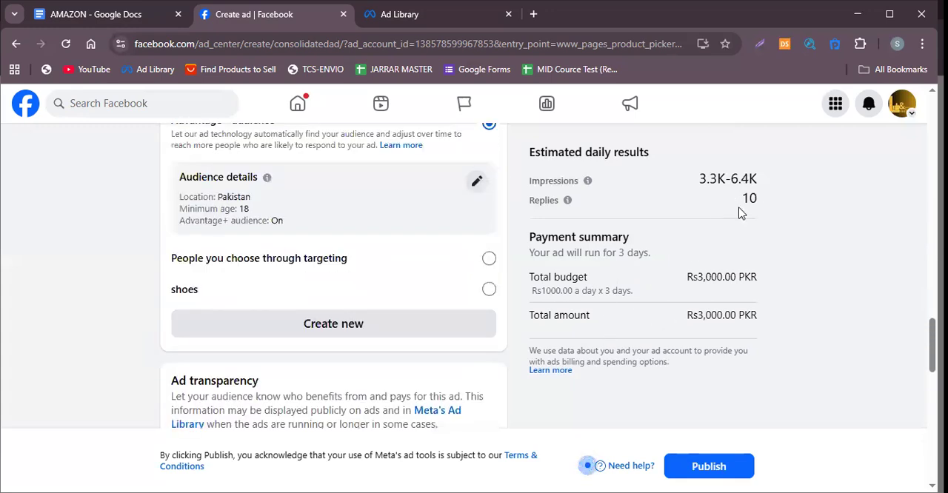
scroll(610, 239, up, 3)
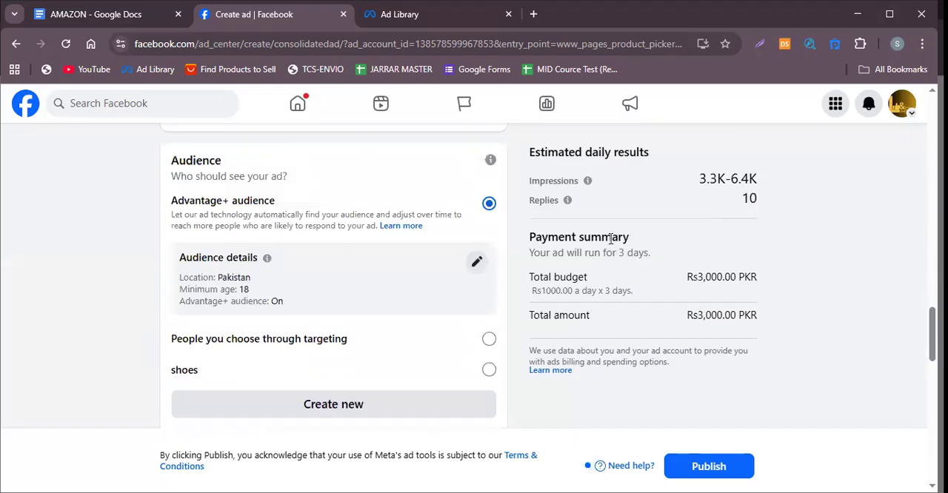
scroll(610, 238, up, 15)
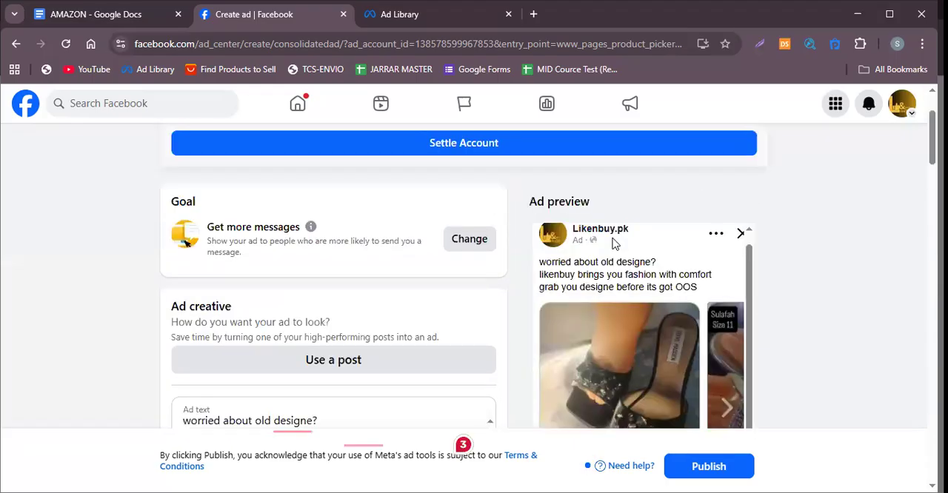
scroll(613, 243, down, 4)
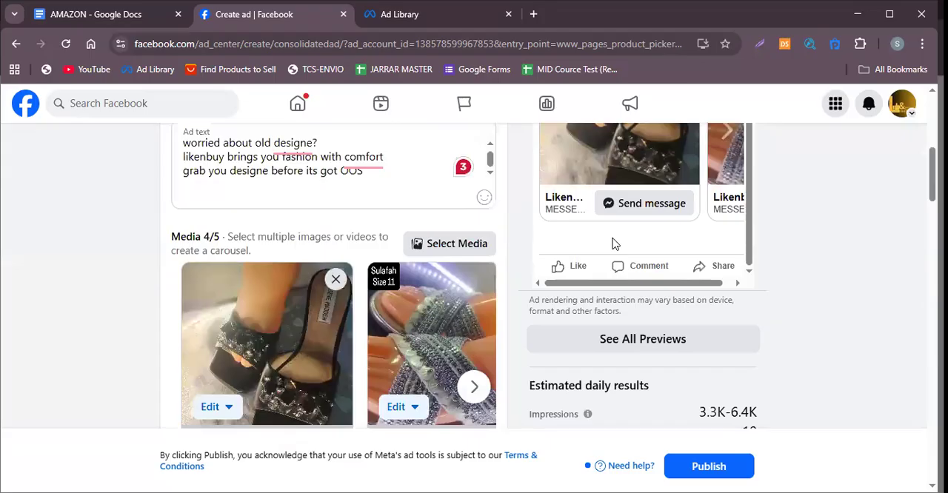
scroll(613, 243, down, 10)
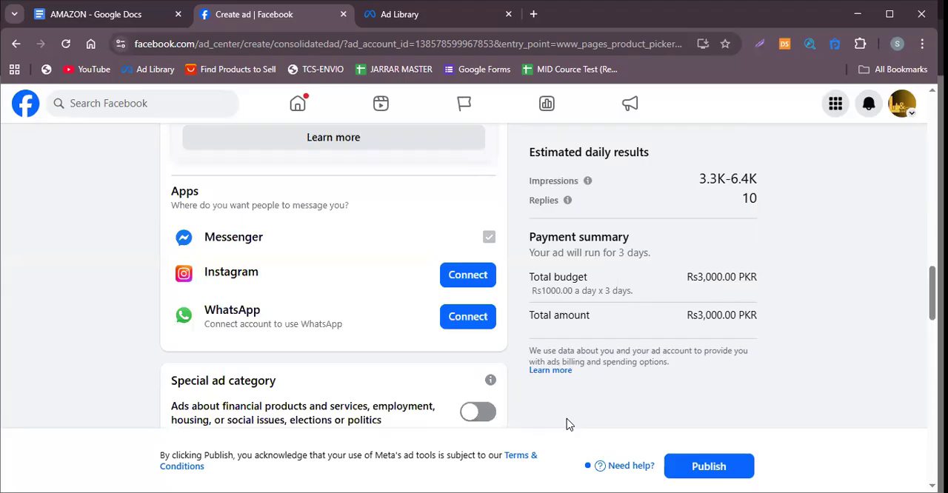
scroll(382, 328, down, 10)
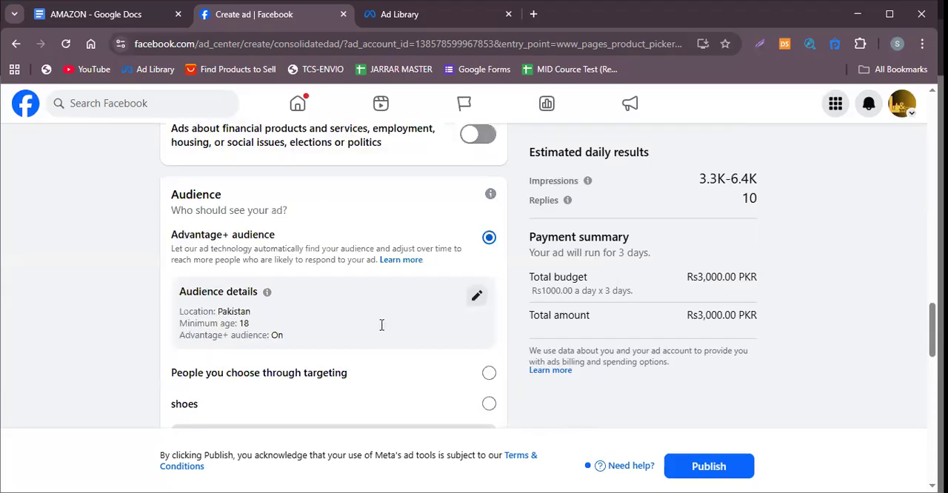
scroll(381, 328, down, 12)
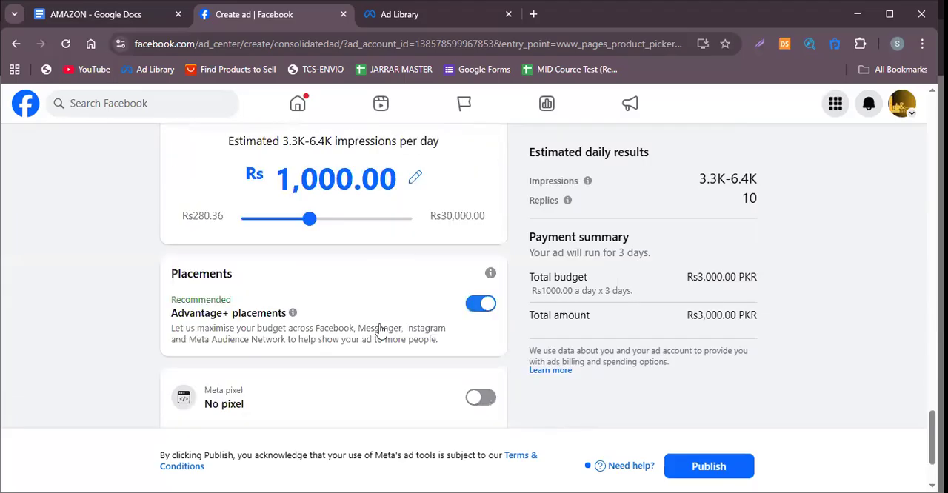
Switch to the AMAZON document in Google Docs and review the "Proper start" notes and the investment sections above them.
click(148, 10)
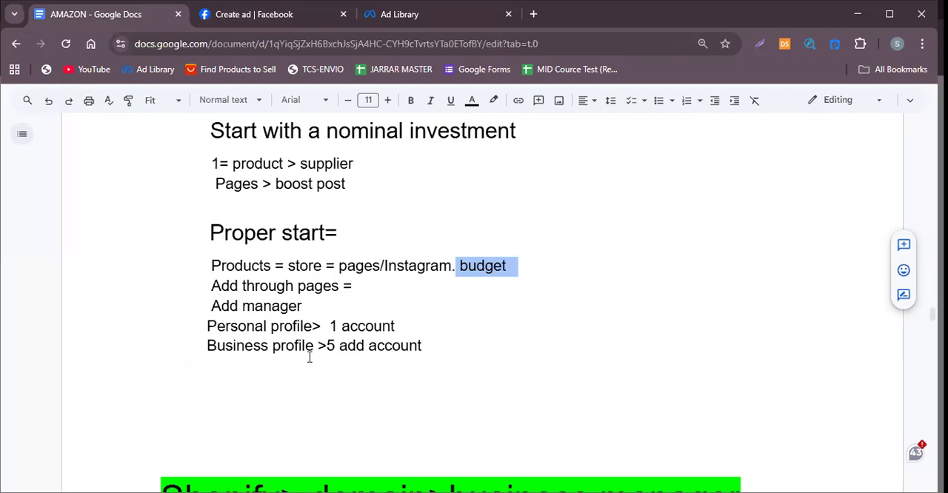
drag(165, 286, 313, 387)
click(312, 385)
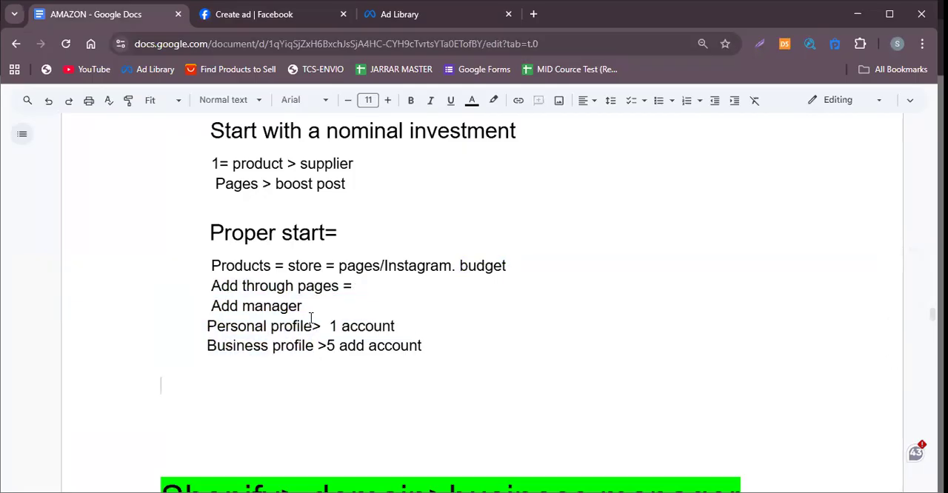
click(329, 286)
click(335, 287)
scroll(502, 220, up, 10)
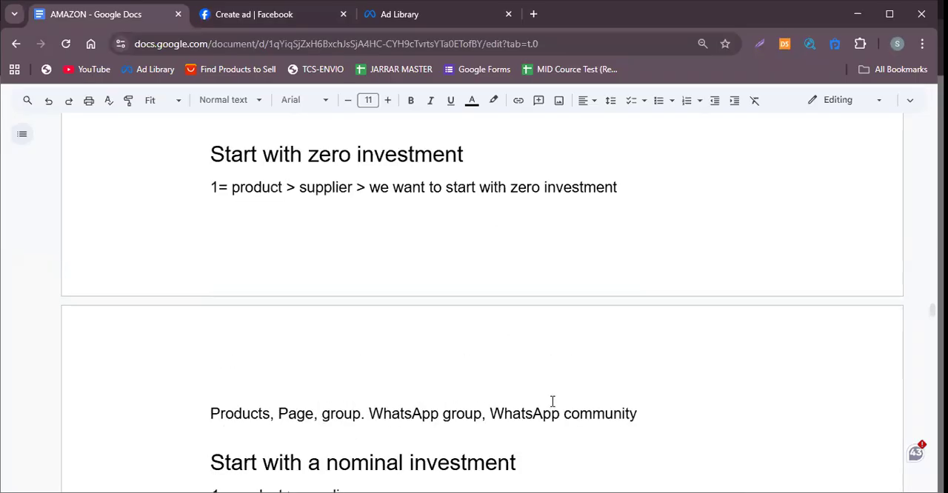